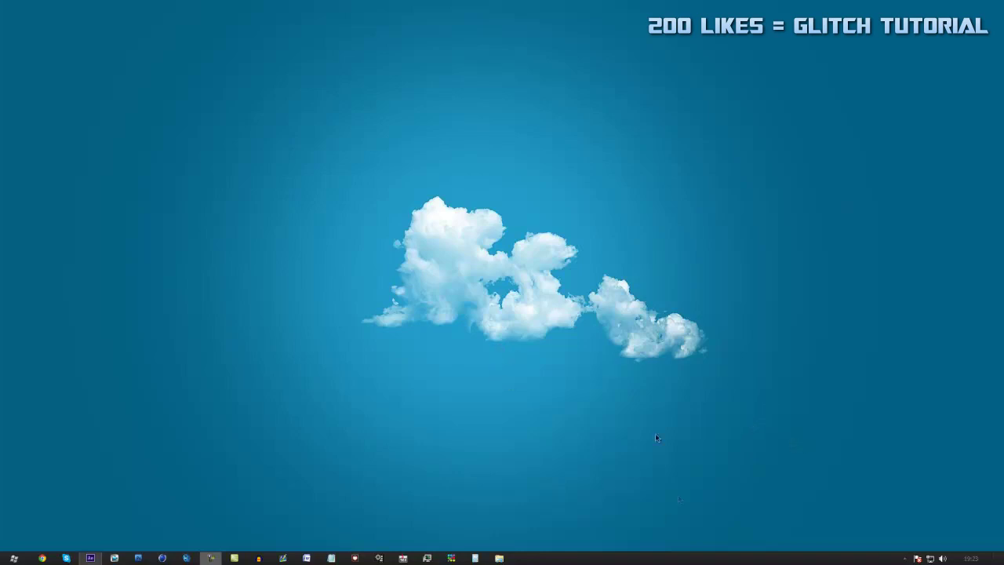
# Step: Switch to After Effects and scrub through the 2nd composition around the 34-second mark to review the existing effect
pyautogui.hotkey('alt', 'Tab')
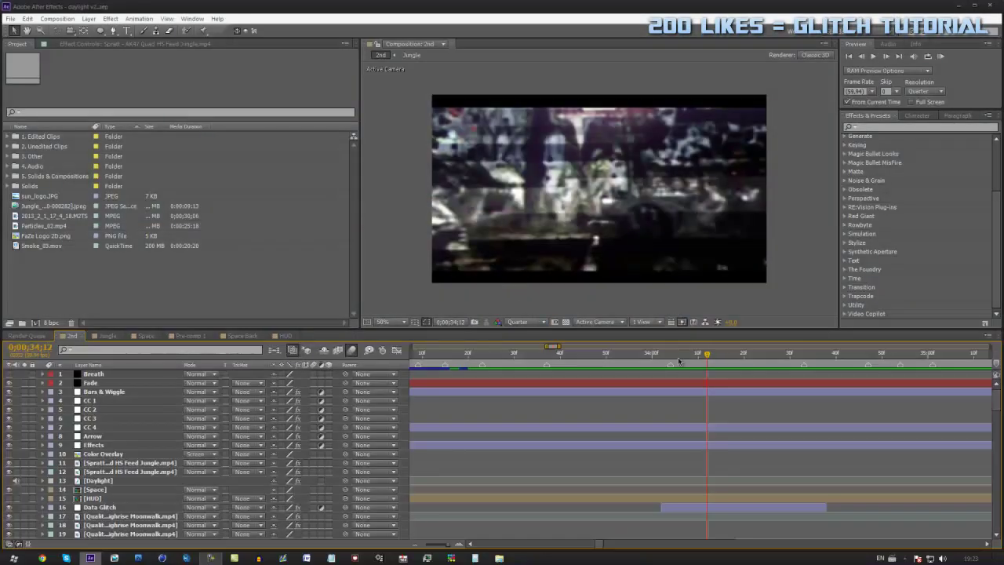
pyautogui.moveTo(658, 361); pyautogui.dragTo(743, 481)
pyautogui.moveTo(706, 356); pyautogui.dragTo(702, 400)
pyautogui.moveTo(665, 359); pyautogui.dragTo(622, 495)
# Step: Start a new, empty project
pyautogui.click(14, 22)
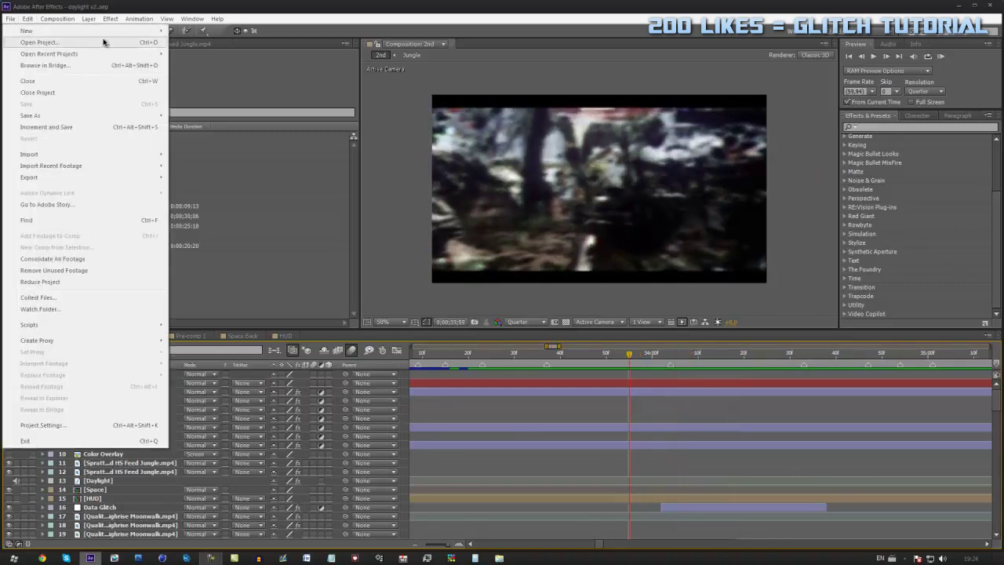
pyautogui.moveTo(106, 33)
pyautogui.click(235, 31)
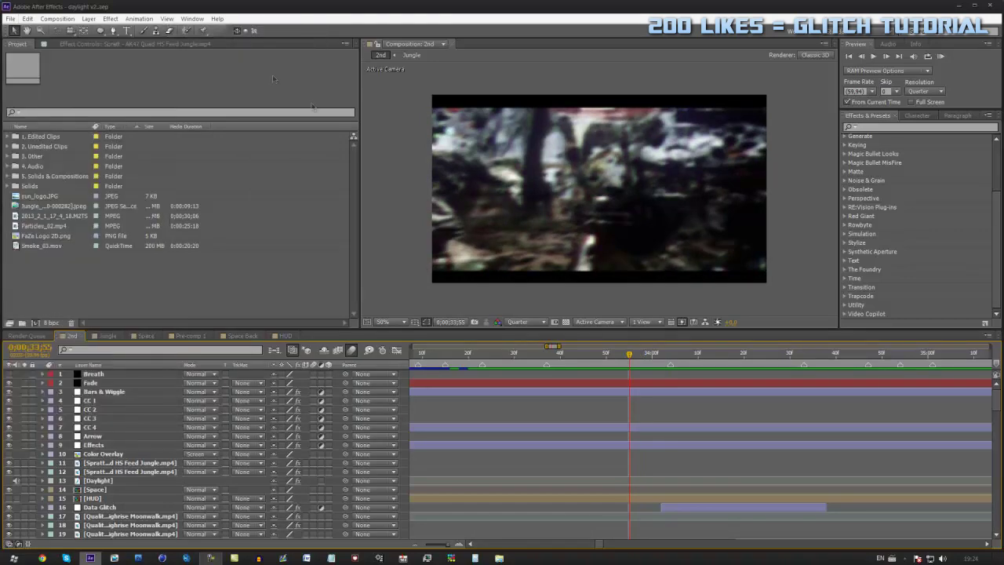
# Step: Import the Spratt - Barret QF Terminal clip and create a composition from it
pyautogui.doubleClick(150, 257)
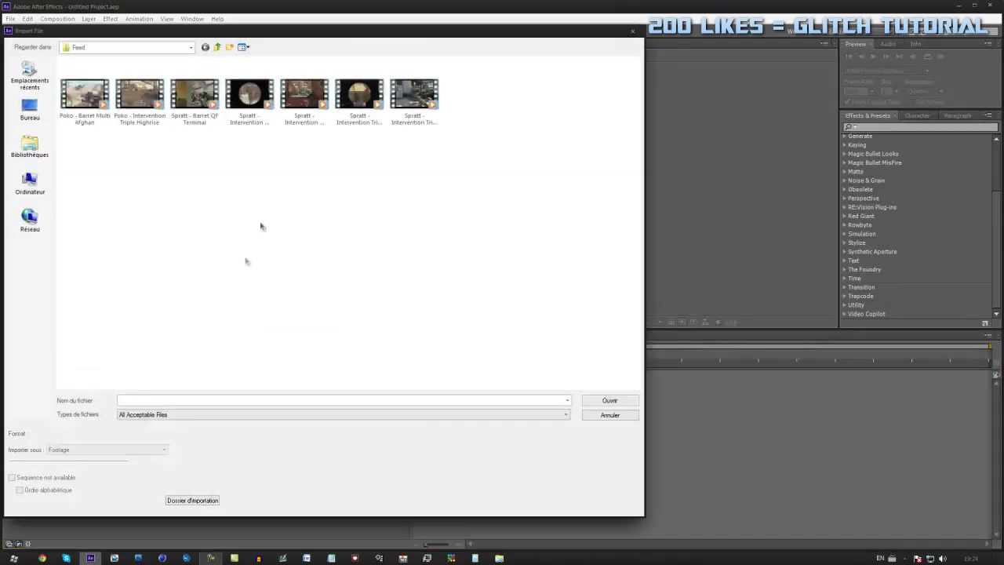
pyautogui.click(195, 94)
pyautogui.click(587, 400)
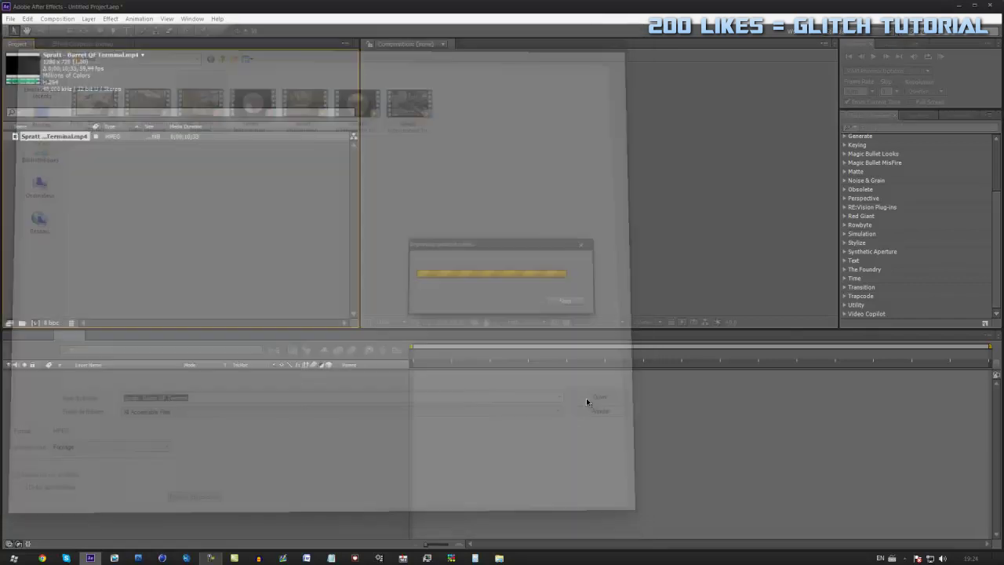
pyautogui.moveTo(64, 140); pyautogui.dragTo(34, 323)
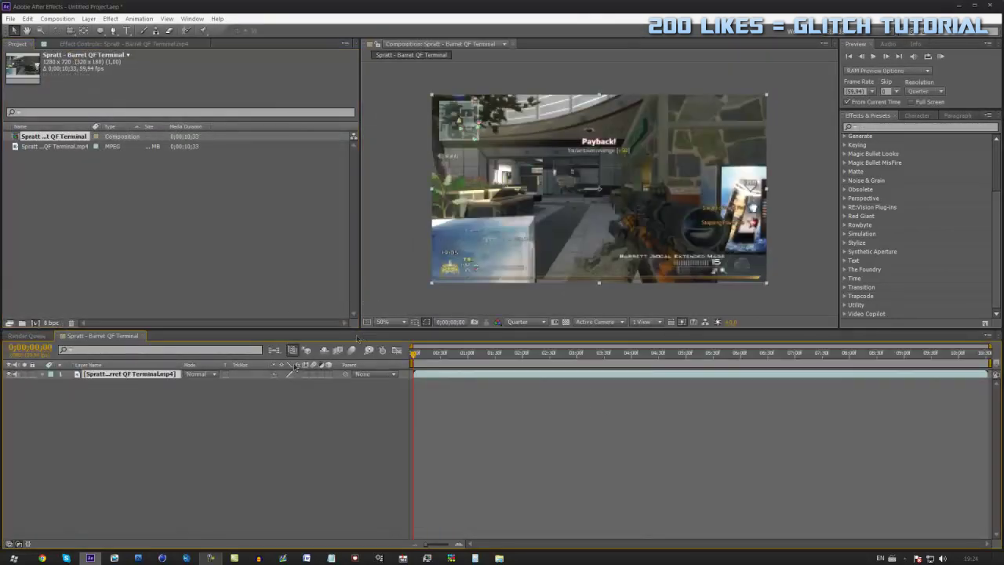
# Step: Add a white solid at composition size above the Terminal clip
pyautogui.rightClick(303, 455)
pyautogui.rightClick(286, 434)
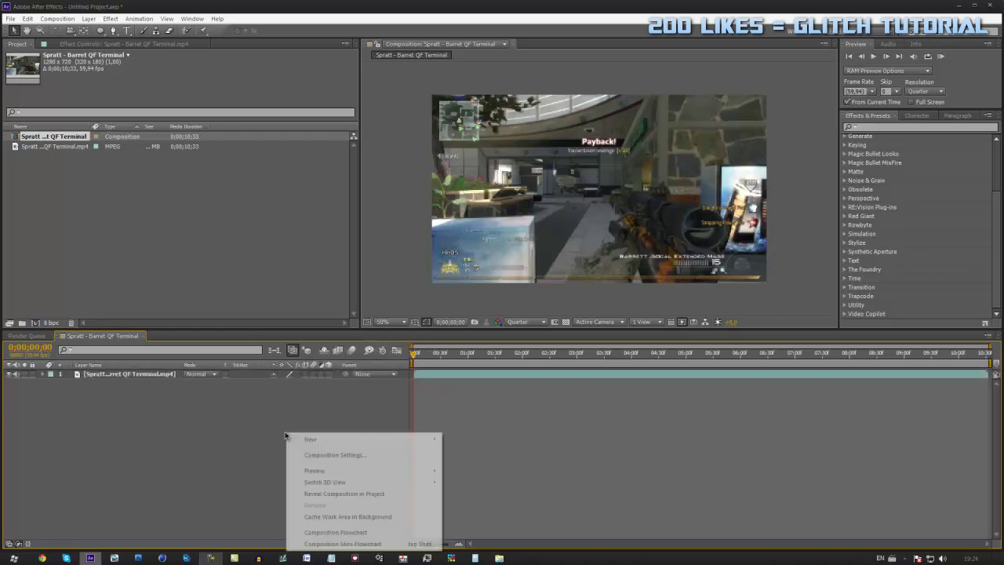
pyautogui.moveTo(308, 443)
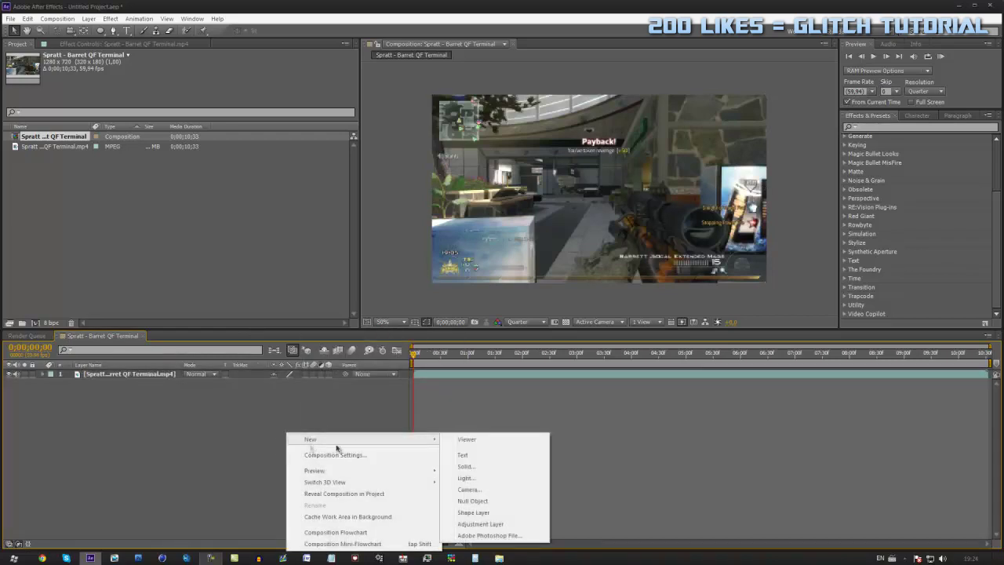
pyautogui.click(468, 468)
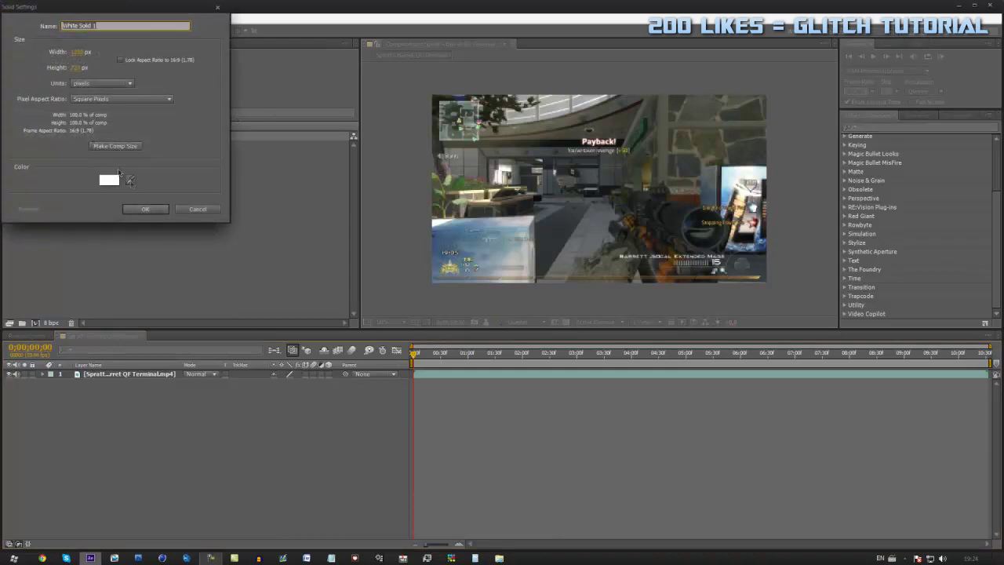
pyautogui.click(106, 146)
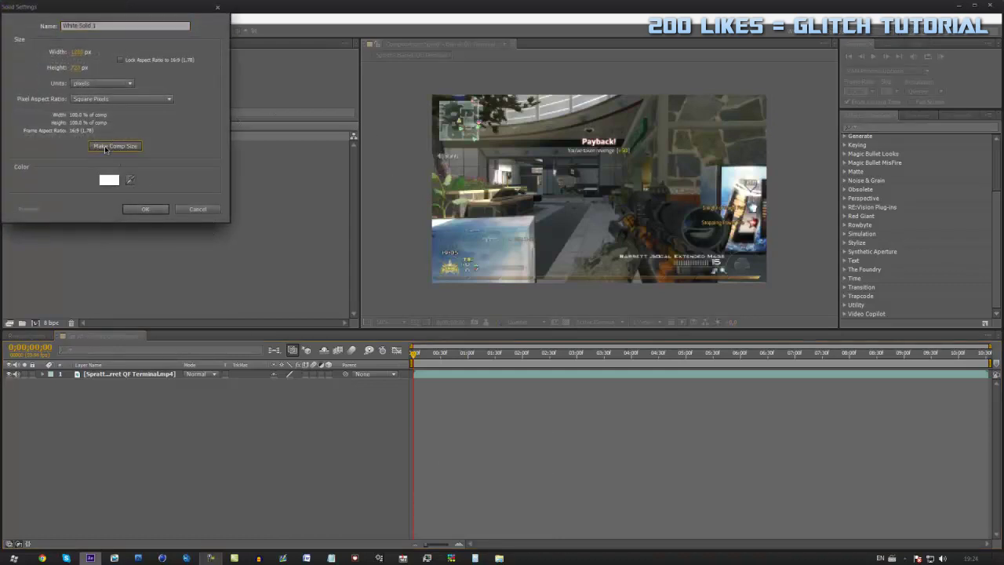
pyautogui.click(159, 209)
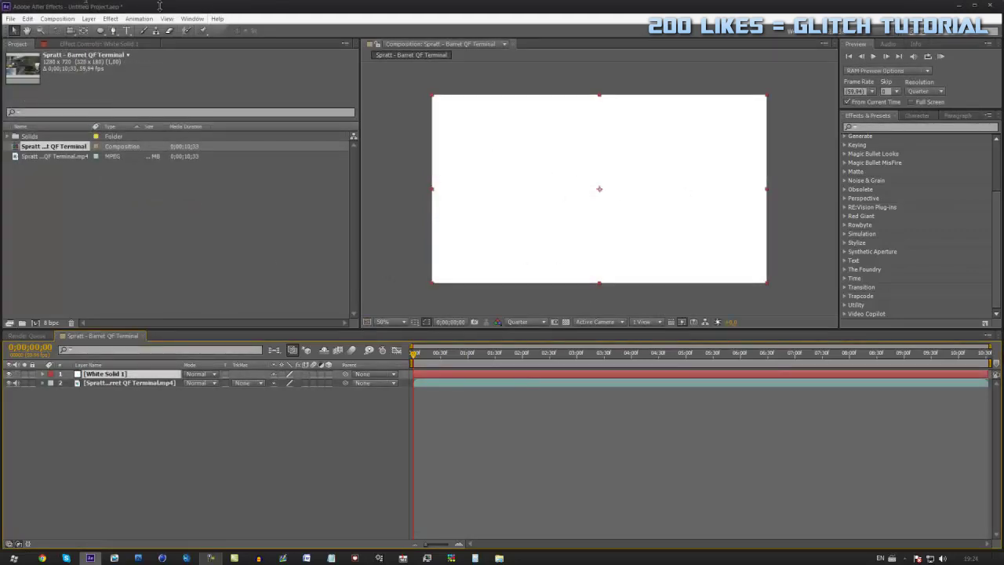
# Step: Apply the Circle effect to the white solid and enlarge its radius to about 320
pyautogui.click(110, 18)
pyautogui.moveTo(136, 150)
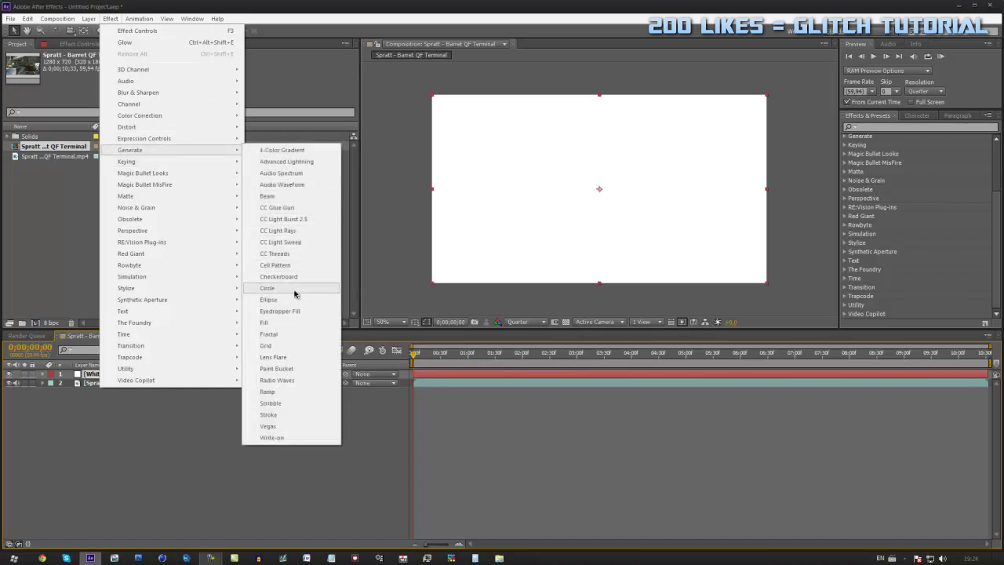
pyautogui.click(290, 289)
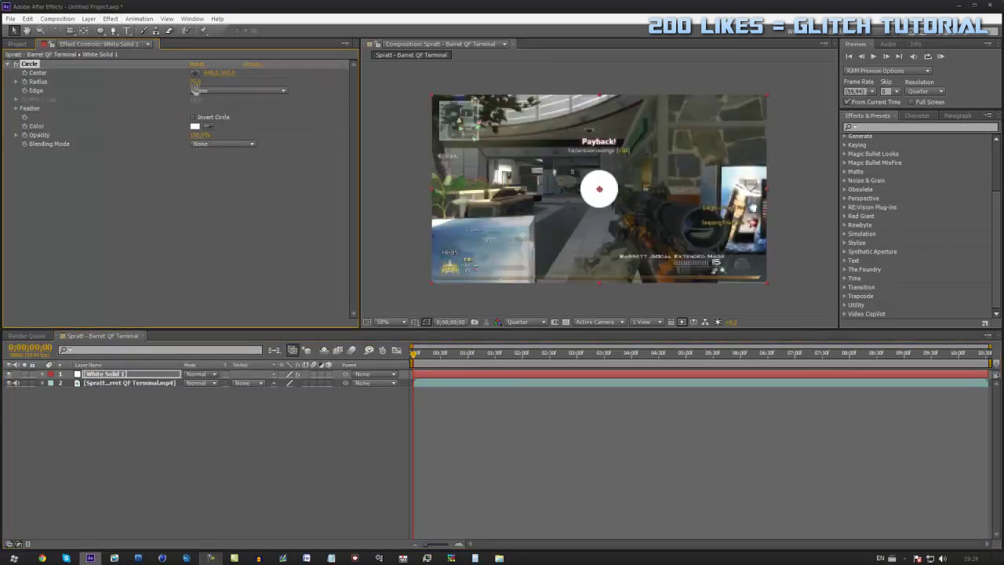
pyautogui.moveTo(193, 81); pyautogui.dragTo(274, 83)
pyautogui.click(273, 90)
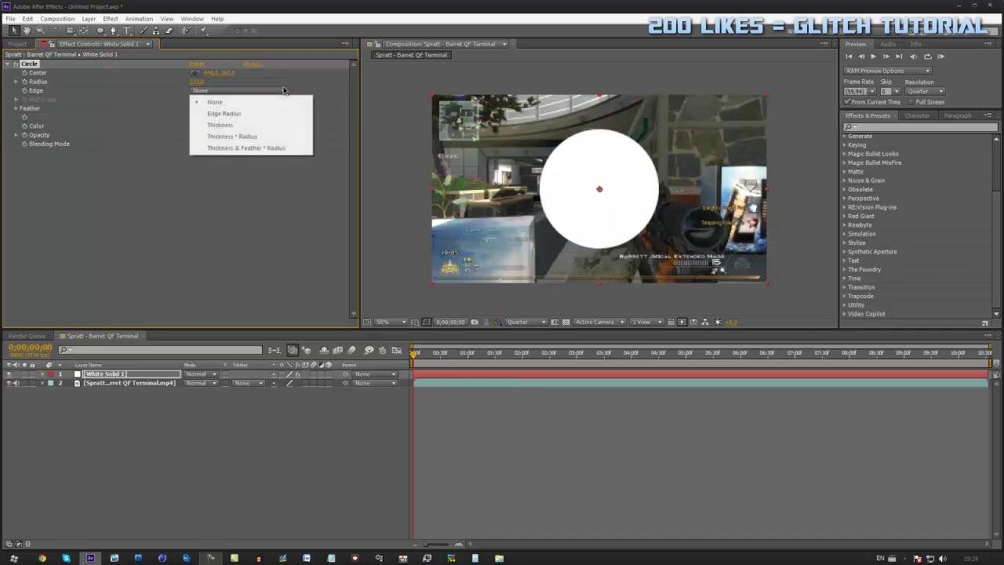
pyautogui.click(209, 83)
pyautogui.moveTo(204, 84); pyautogui.dragTo(240, 80)
pyautogui.click(196, 74)
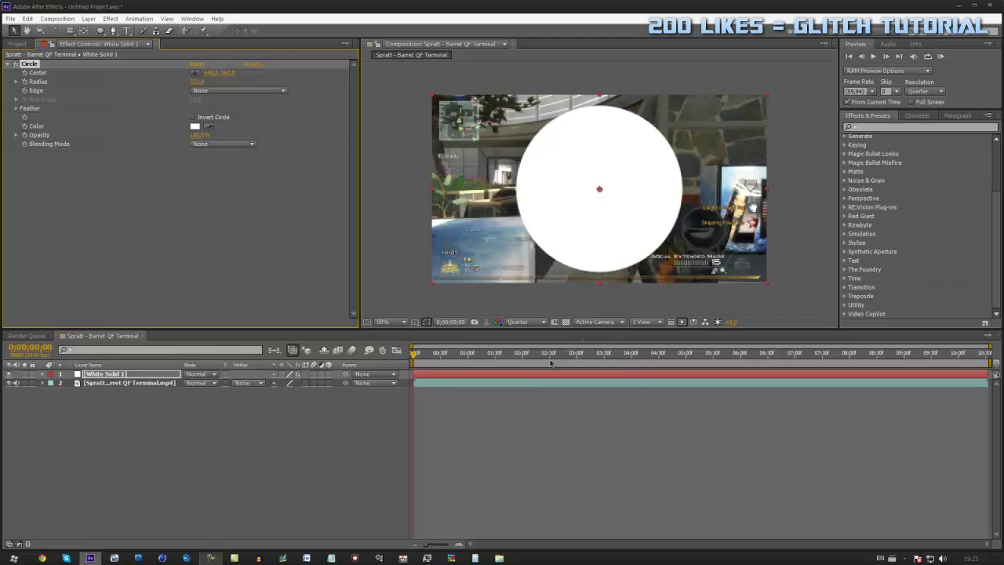
pyautogui.click(471, 416)
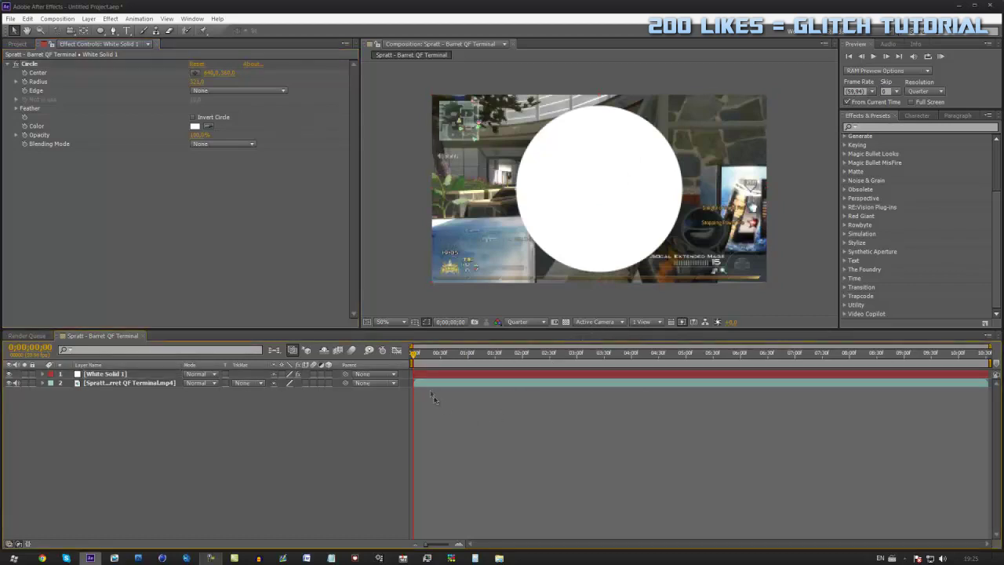
# Step: Duplicate the white circle layer and reduce the copy's circle radius to about 305
pyautogui.click(425, 377)
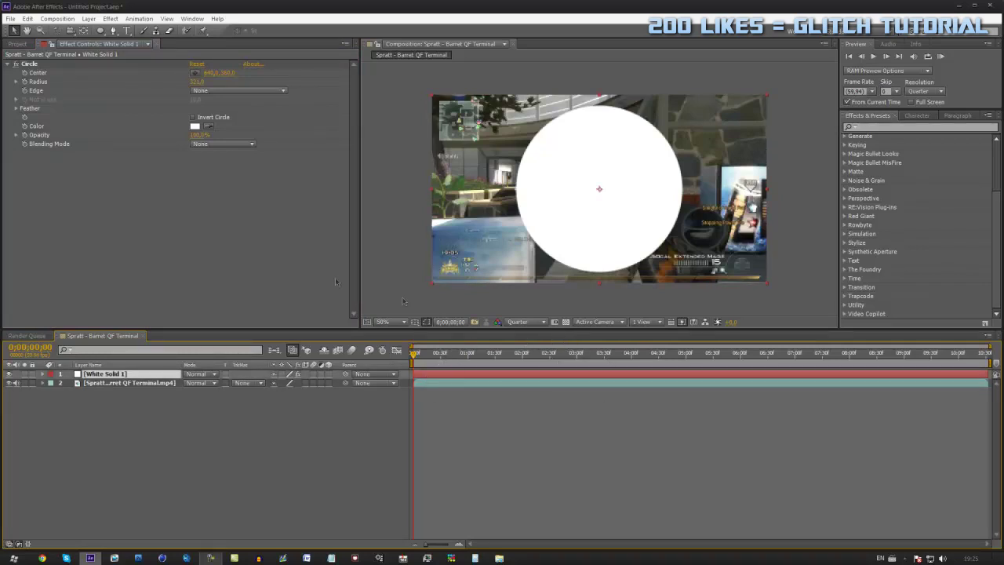
pyautogui.hotkey('ctrl', 'd')
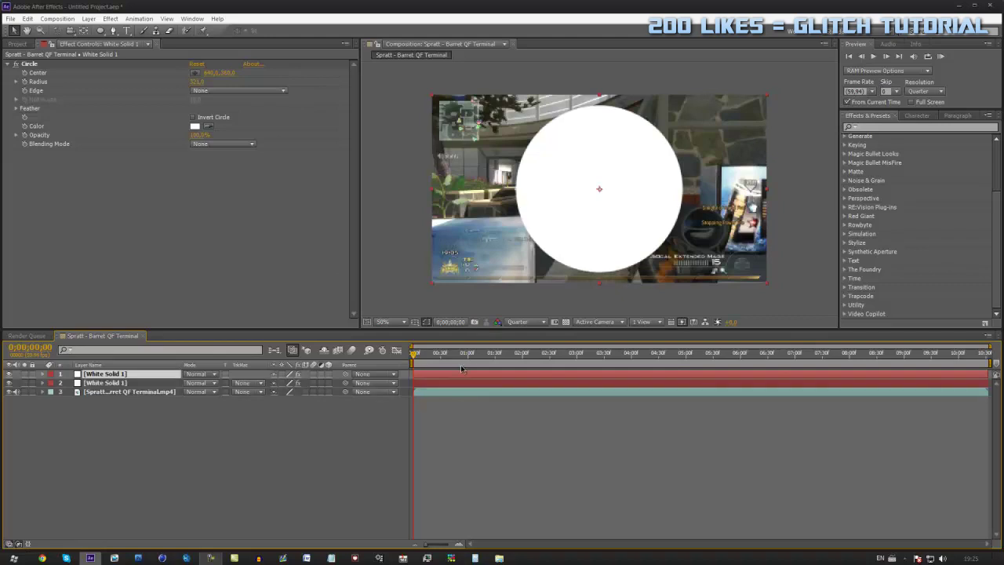
pyautogui.click(193, 82)
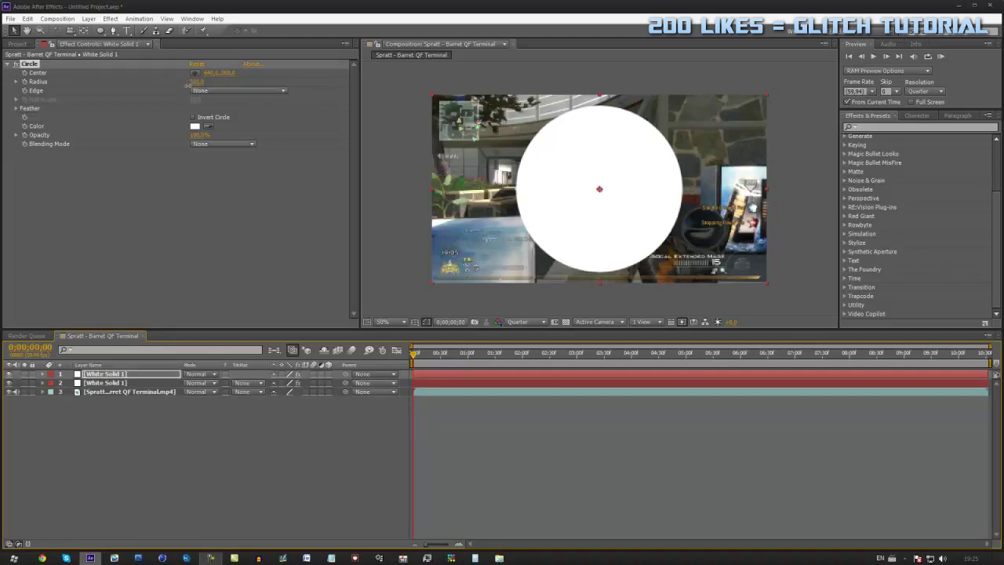
# Step: Set the smaller circle's color to blue 0090FF
pyautogui.click(195, 126)
pyautogui.moveTo(160, 87); pyautogui.dragTo(192, 4)
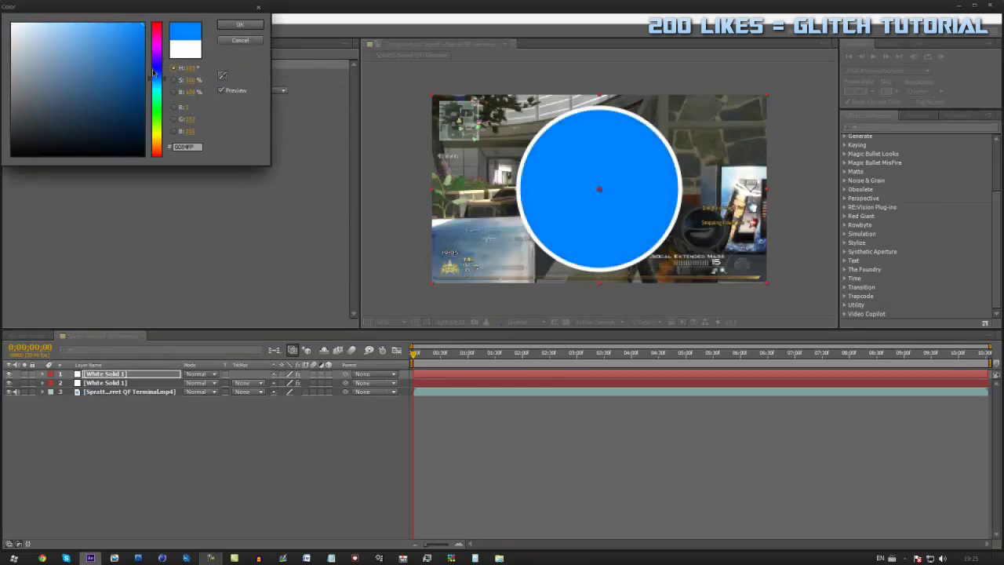
pyautogui.moveTo(154, 72); pyautogui.dragTo(158, 85)
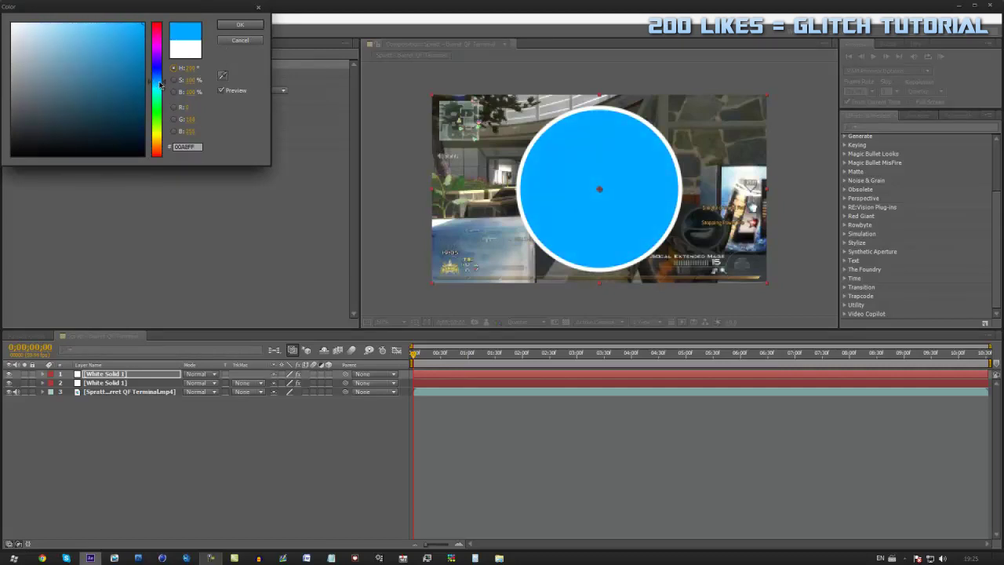
pyautogui.click(240, 25)
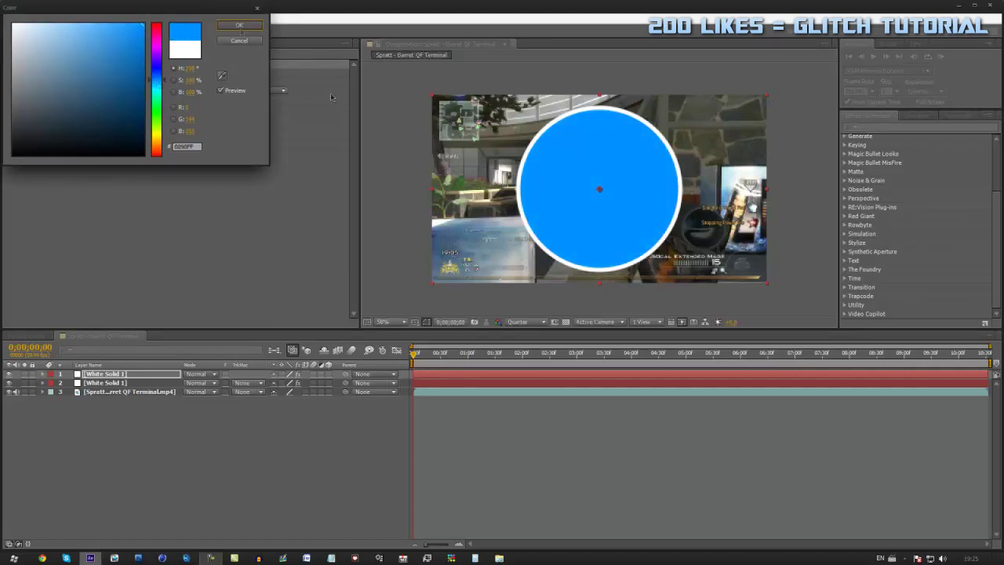
pyautogui.click(523, 413)
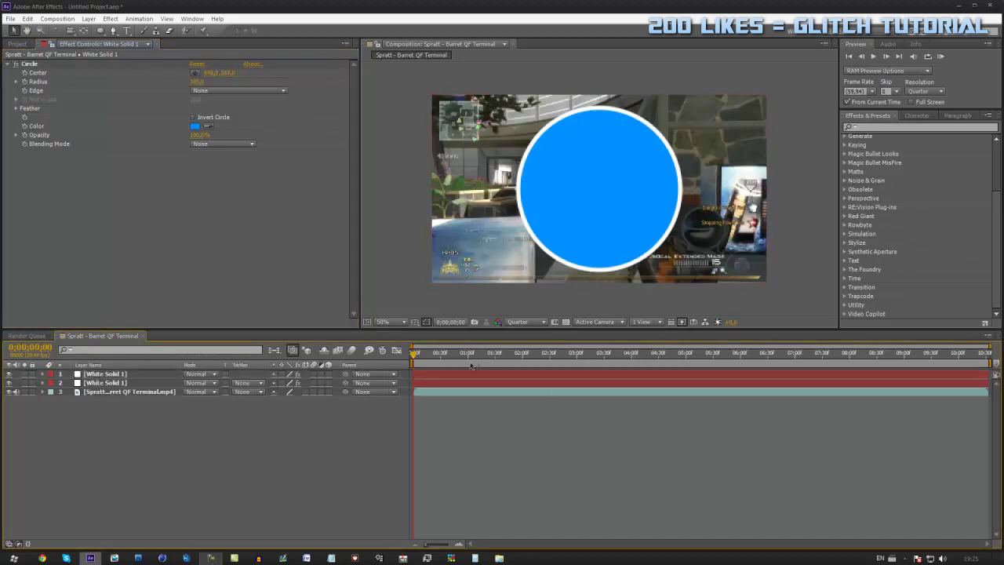
# Step: Add a text layer reading "Nordik" over the blue circle
pyautogui.rightClick(542, 348)
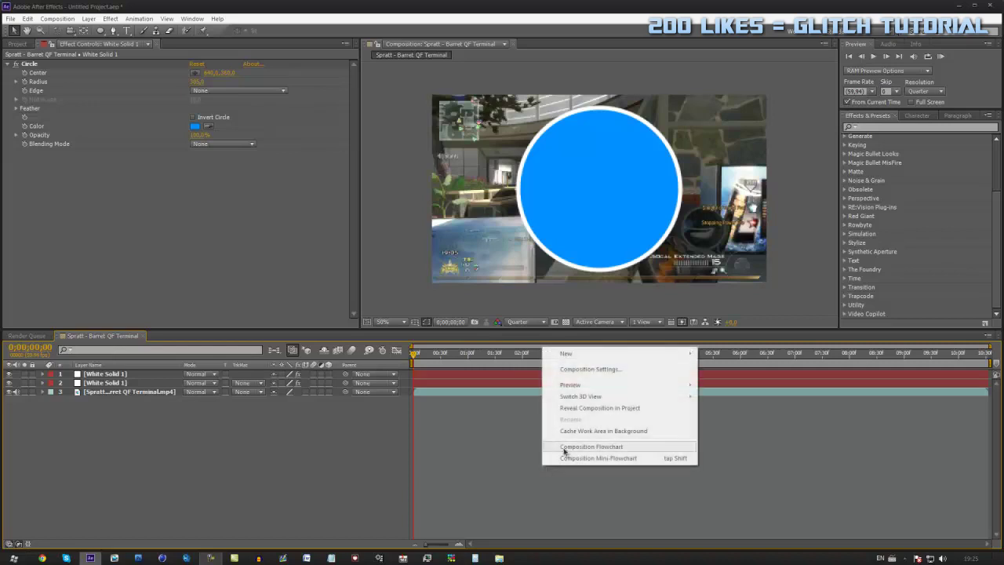
pyautogui.moveTo(648, 360)
pyautogui.click(748, 367)
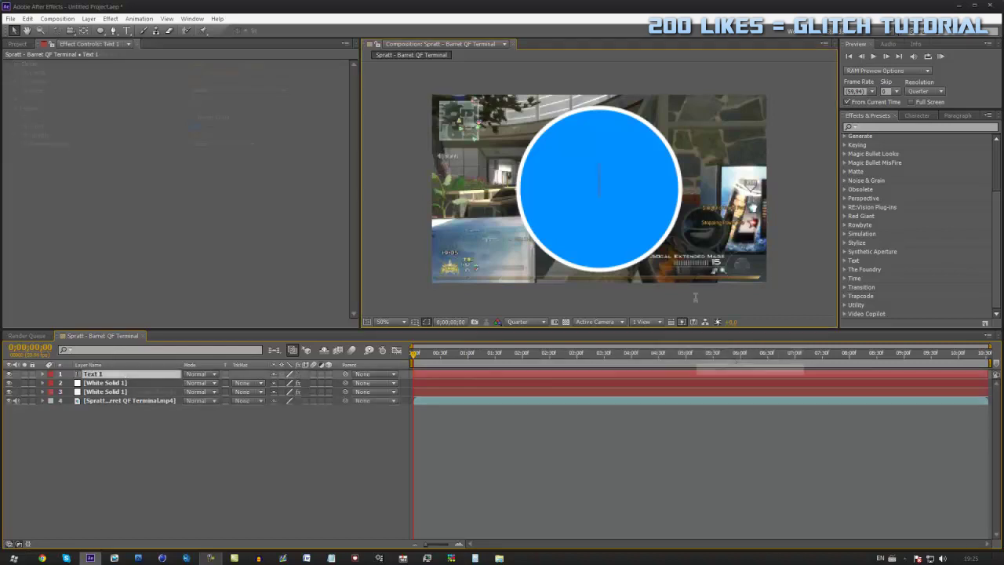
pyautogui.write('N')
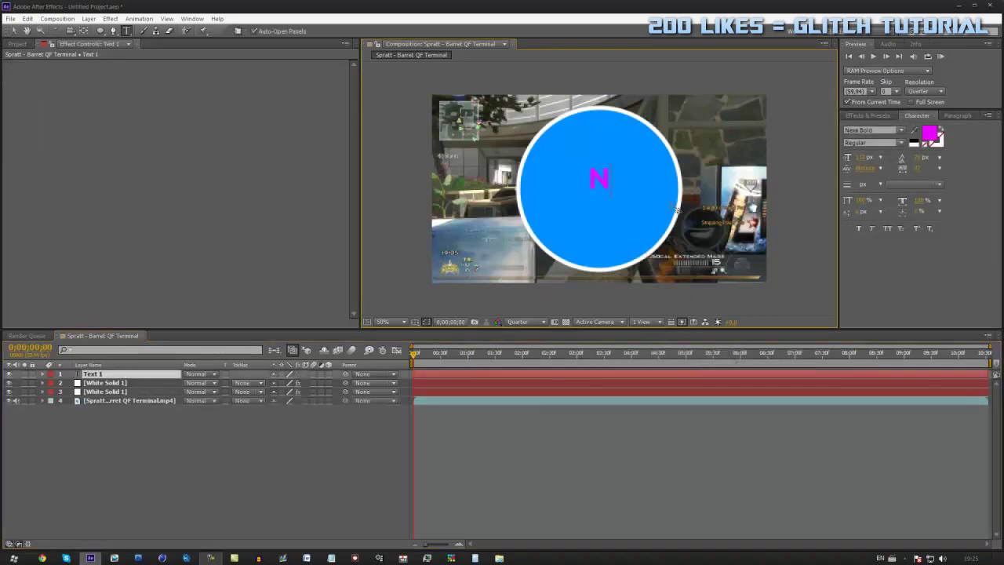
pyautogui.write('ordik')
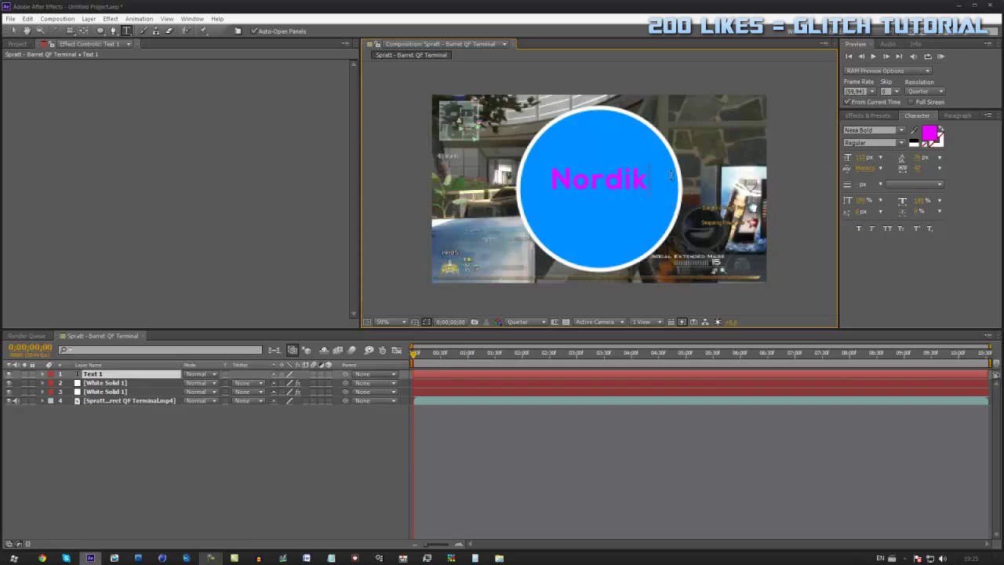
# Step: Set the text's font to Brannboll Fet and change its first letter to a lowercase n
pyautogui.moveTo(651, 191); pyautogui.dragTo(515, 162)
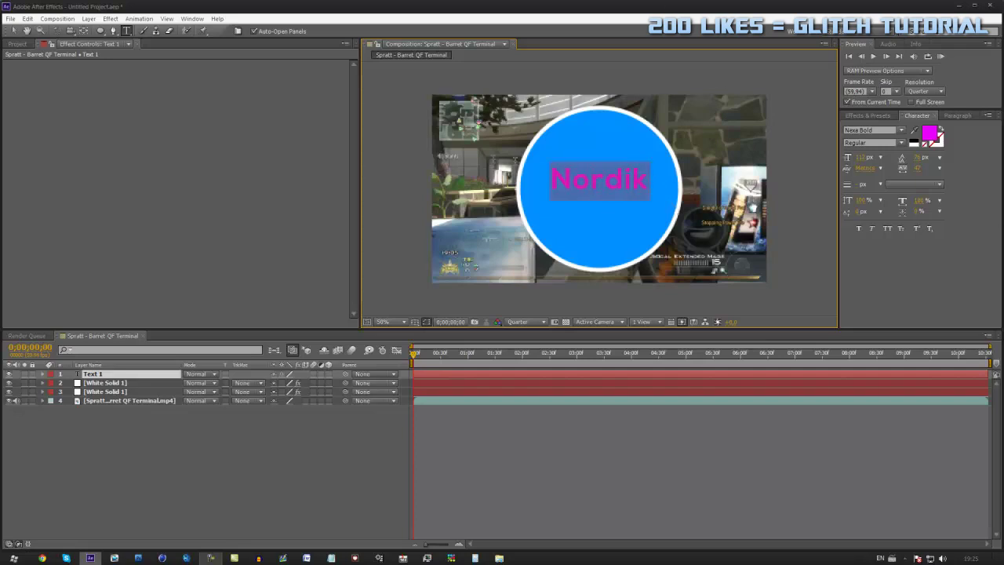
pyautogui.click(875, 131)
pyautogui.write('Brannboll Fet')
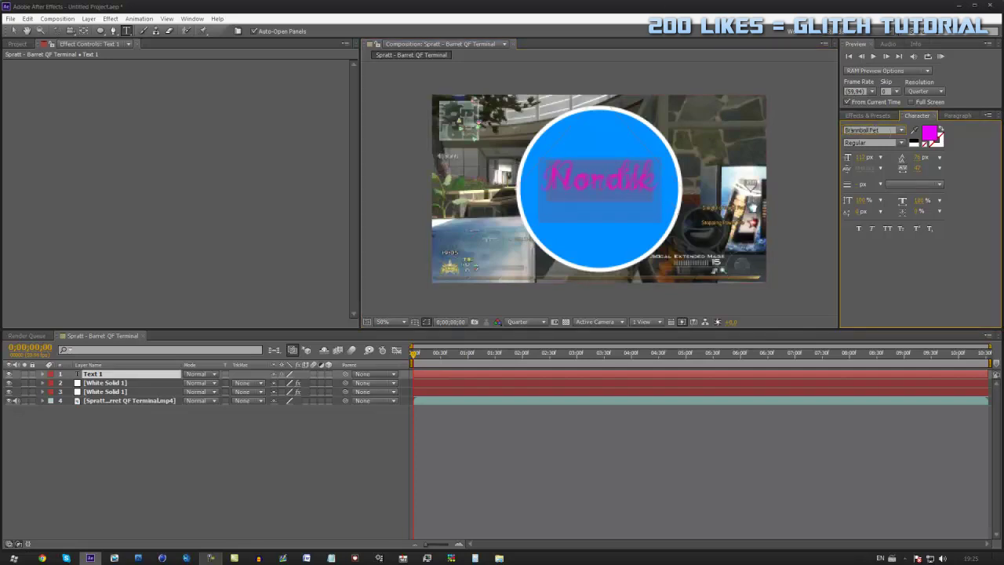
pyautogui.click(569, 161)
pyautogui.press('BackSpace')
pyautogui.write('n')
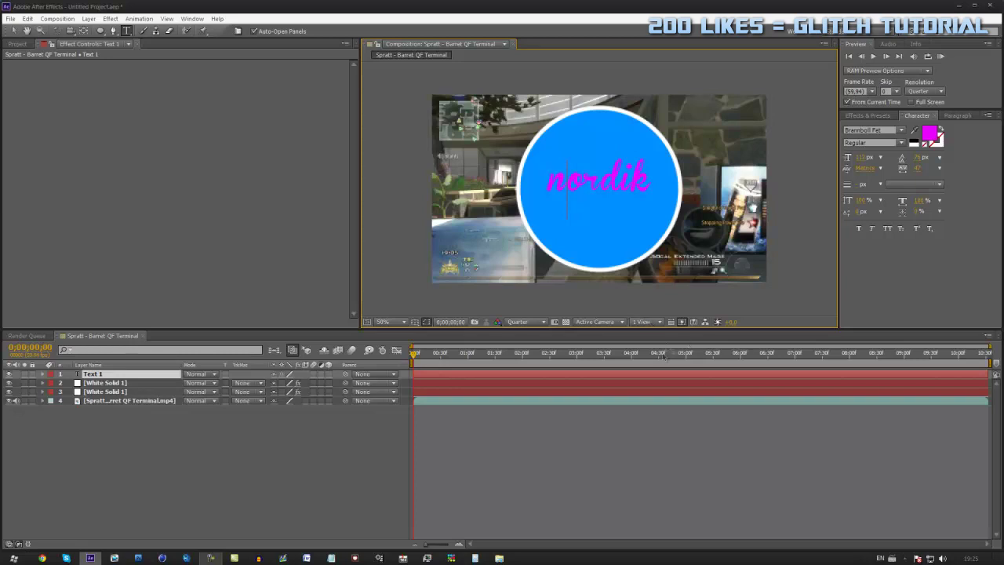
# Step: Move the nordik text slightly down to the middle of the blue circle and leave all layers deselected
pyautogui.click(13, 31)
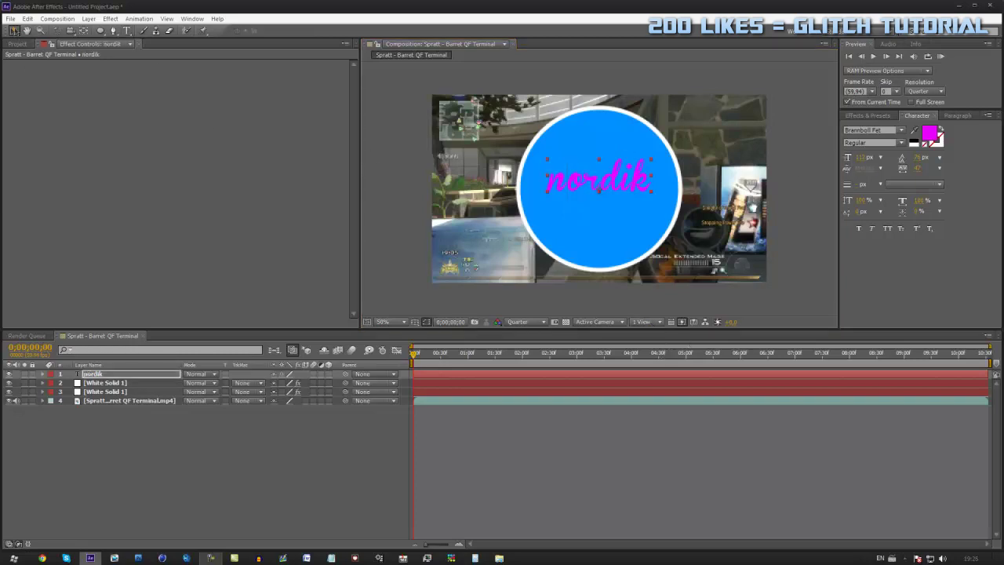
pyautogui.moveTo(618, 184); pyautogui.dragTo(621, 190)
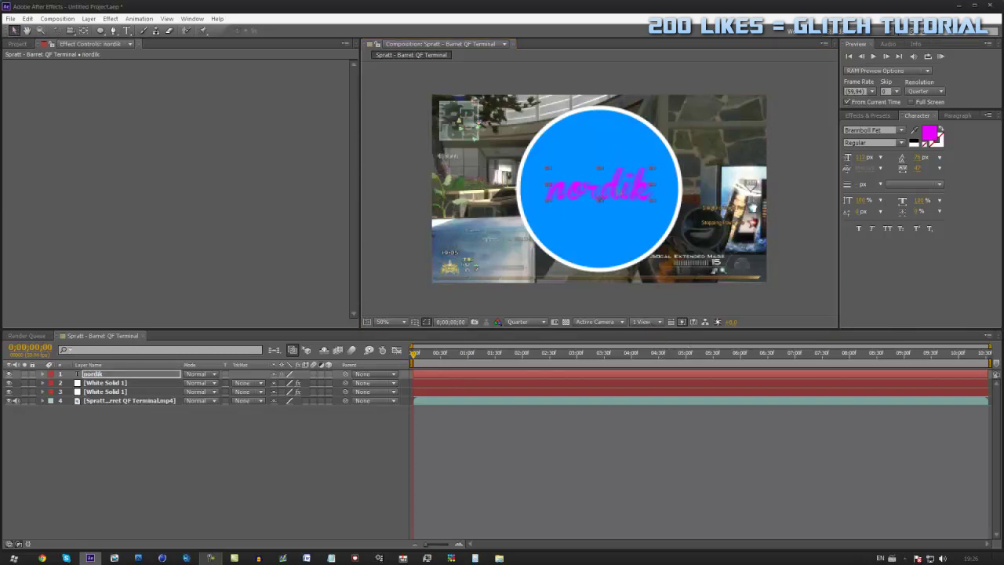
pyautogui.click(601, 182)
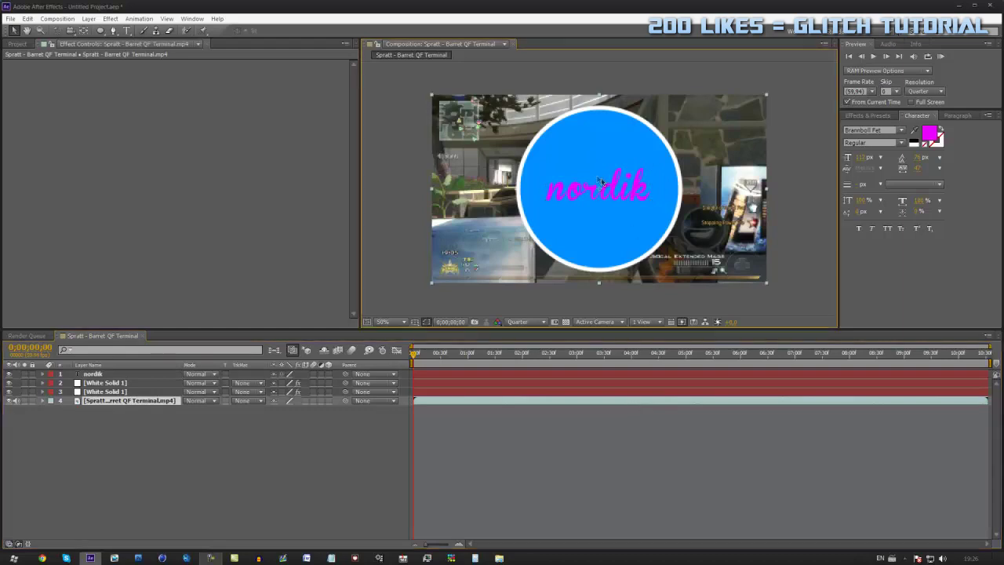
pyautogui.click(536, 422)
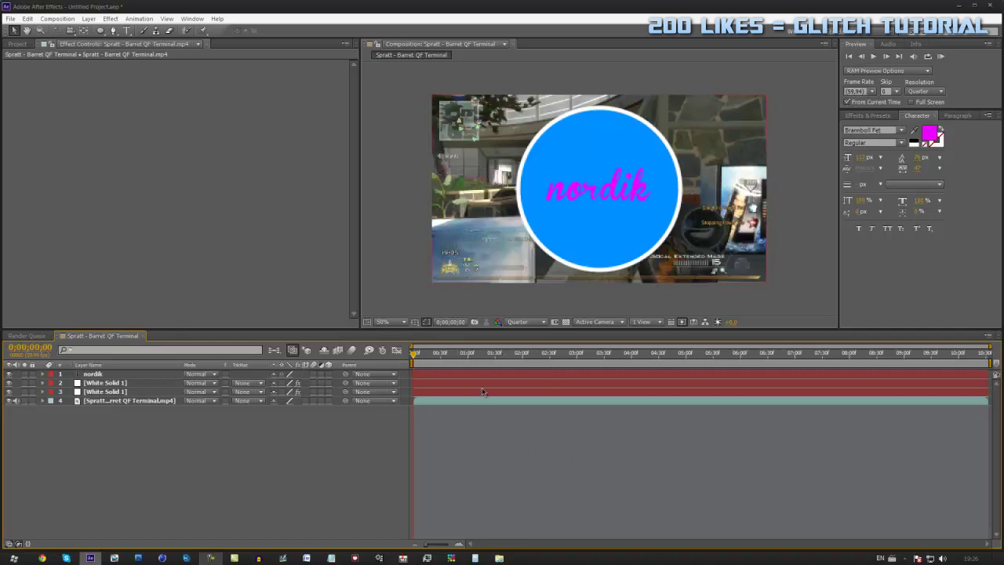
# Step: Draw an unfilled circle with a solid pink stroke around the blue circle, slightly larger than its white border
pyautogui.click(99, 30)
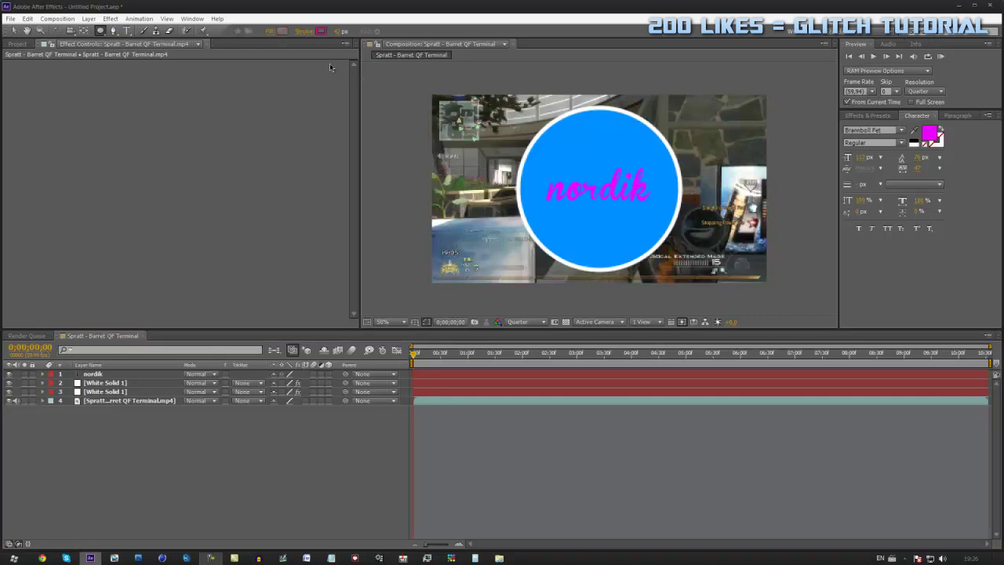
pyautogui.click(306, 33)
pyautogui.click(28, 27)
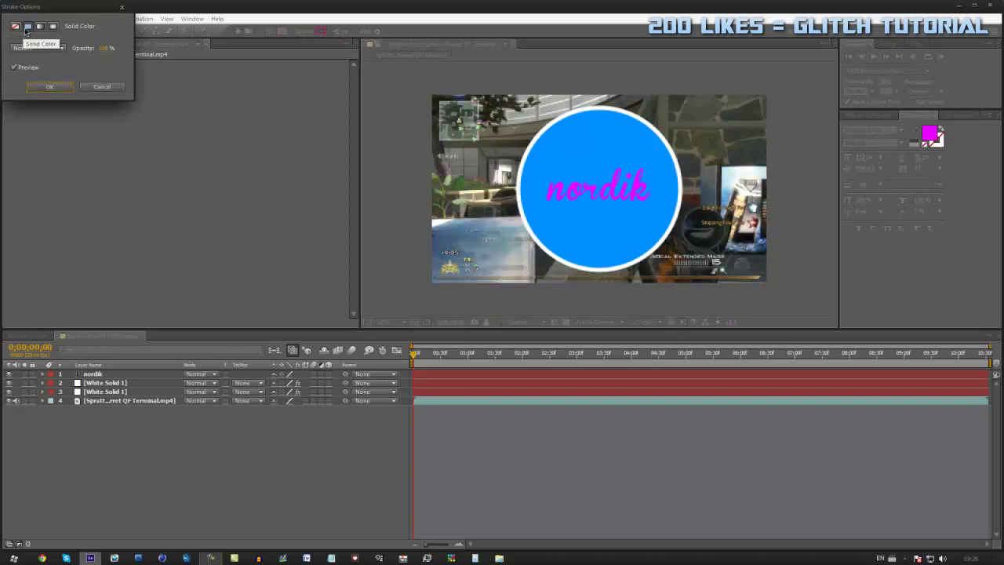
pyautogui.click(50, 86)
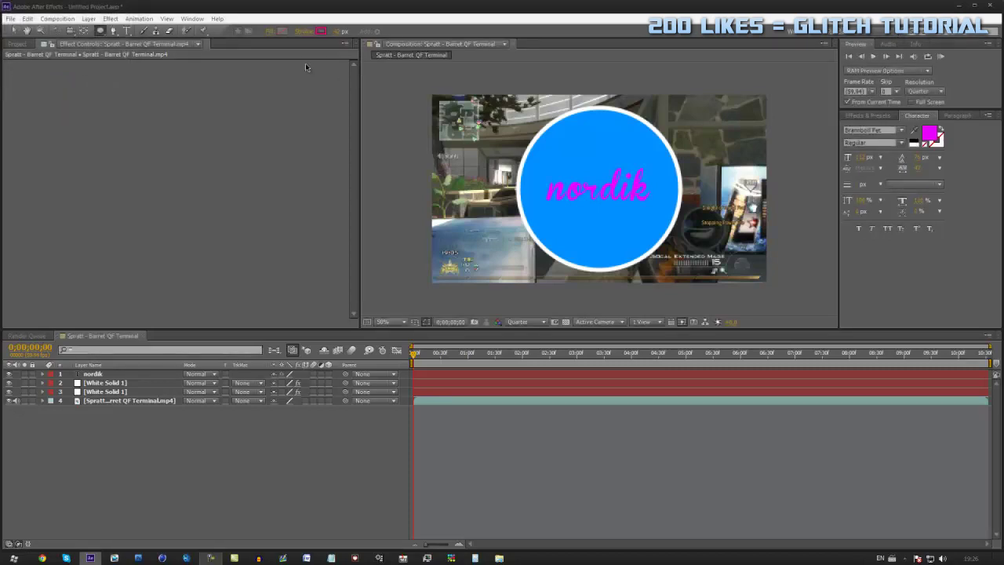
pyautogui.click(338, 31)
pyautogui.click(312, 84)
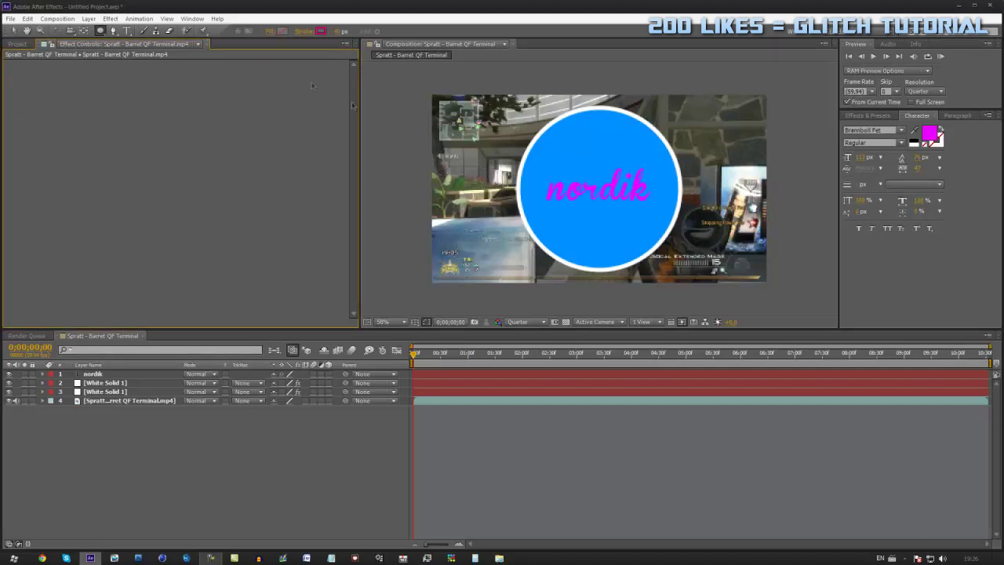
pyautogui.click(321, 32)
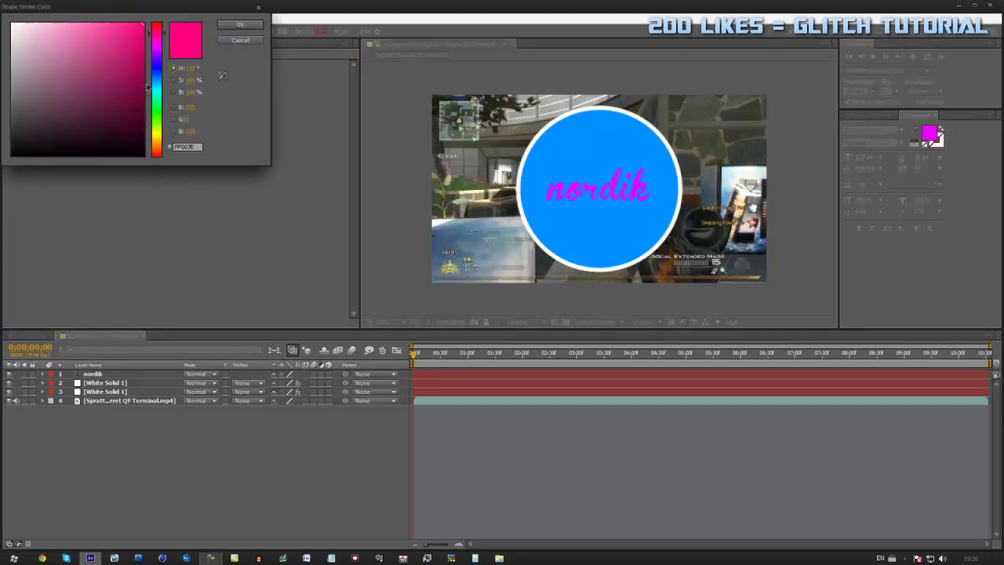
pyautogui.click(240, 25)
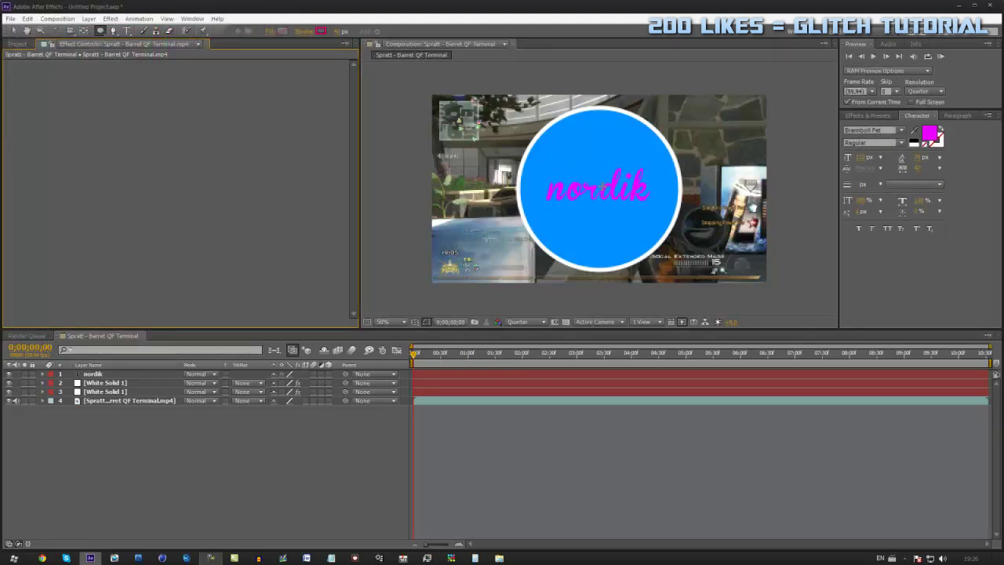
pyautogui.moveTo(596, 179)
pyautogui.mouseDown()
pyautogui.moveTo(677, 263)
pyautogui.moveTo(604, 190)
pyautogui.moveTo(679, 263)
pyautogui.moveTo(668, 230)
pyautogui.moveTo(678, 238)
pyautogui.moveTo(664, 228)
pyautogui.moveTo(684, 235)
pyautogui.moveTo(663, 224)
pyautogui.moveTo(691, 237)
pyautogui.moveTo(675, 235)
pyautogui.moveTo(699, 260)
pyautogui.mouseUp()
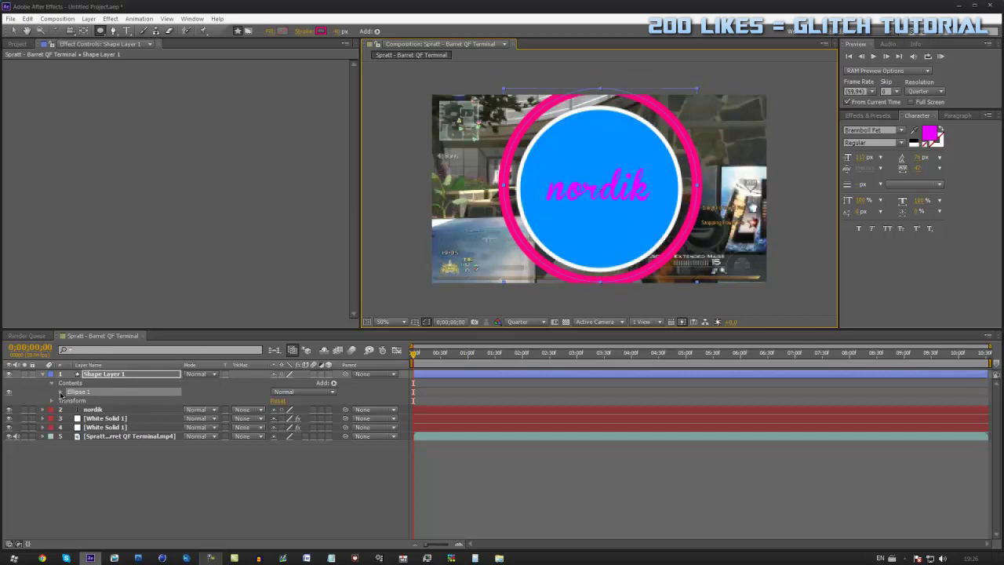
# Step: Add dashes to the pink circle's stroke and set the Dash value to 24
pyautogui.click(60, 392)
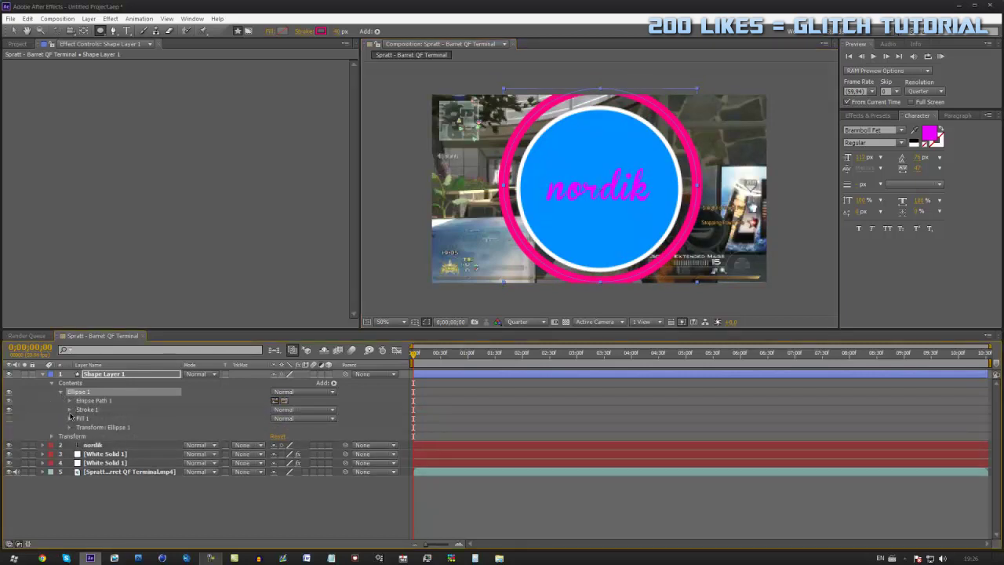
pyautogui.click(69, 411)
pyautogui.click(69, 411)
pyautogui.click(81, 410)
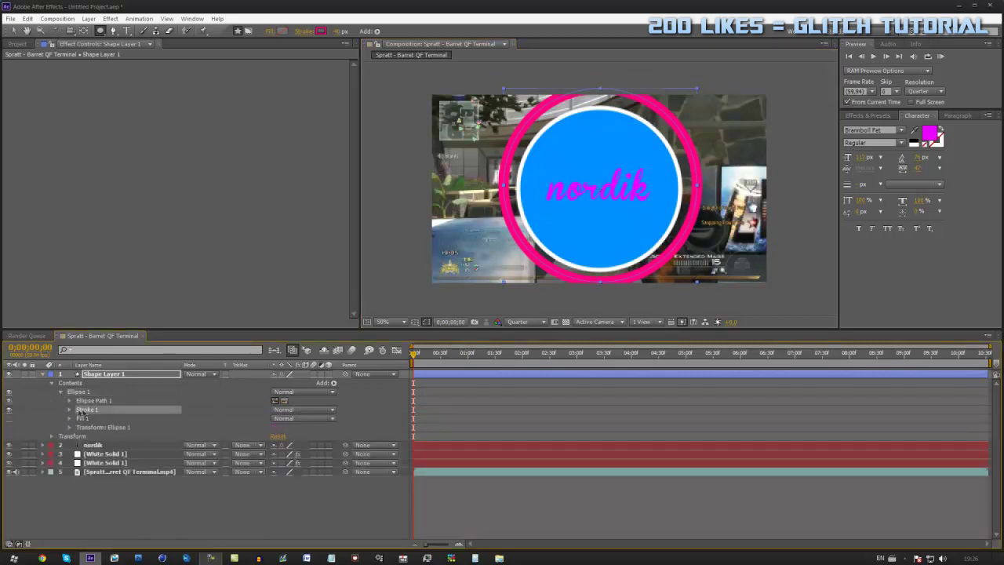
pyautogui.click(70, 410)
pyautogui.click(96, 481)
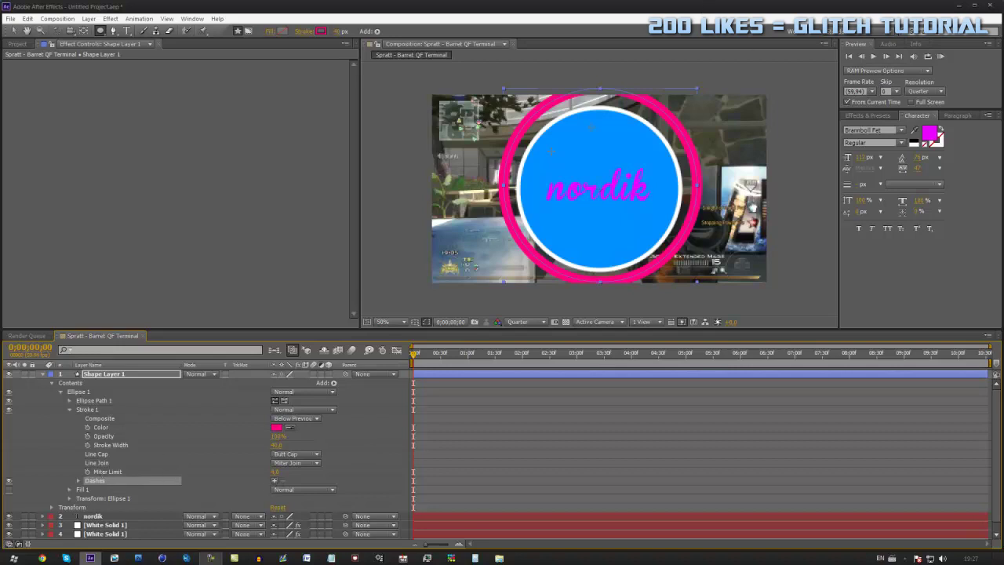
pyautogui.click(275, 481)
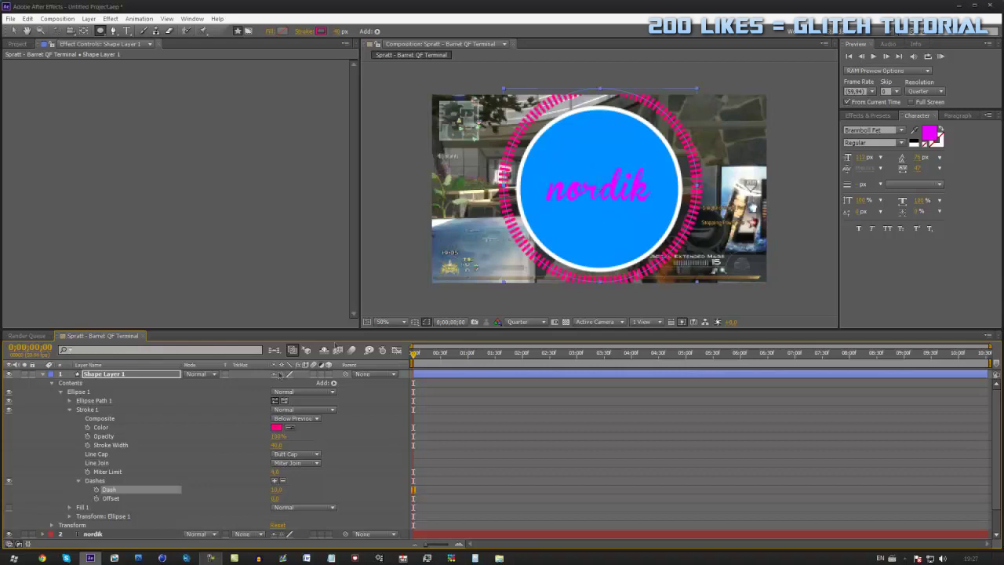
pyautogui.moveTo(276, 489); pyautogui.dragTo(314, 486)
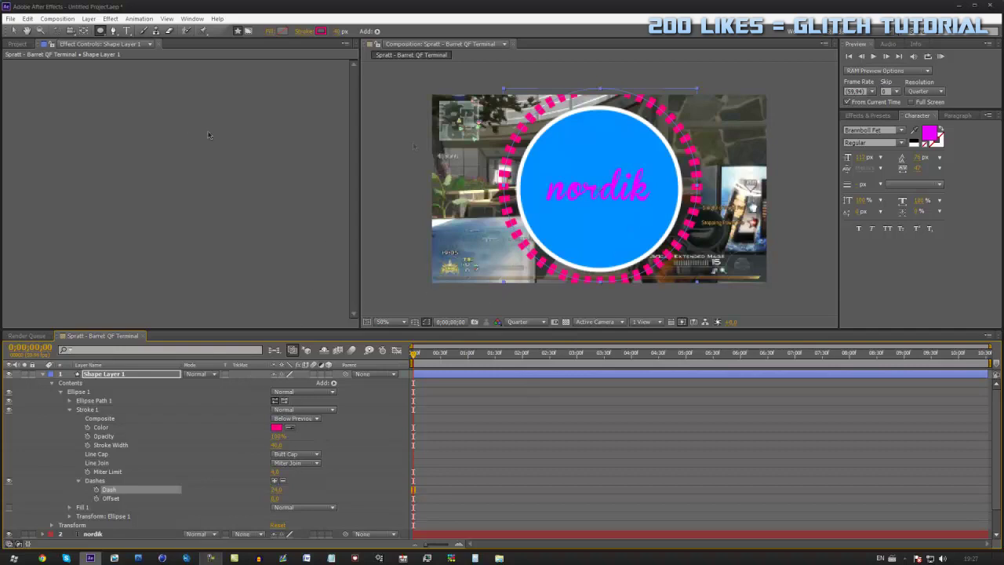
# Step: Adjust the dashed circle layer's anchor point to centre it around the blue circle, and collapse the layer's properties
pyautogui.click(52, 525)
pyautogui.click(277, 499)
pyautogui.moveTo(276, 500)
pyautogui.mouseDown()
pyautogui.moveTo(293, 502)
pyautogui.moveTo(269, 499)
pyautogui.mouseUp()
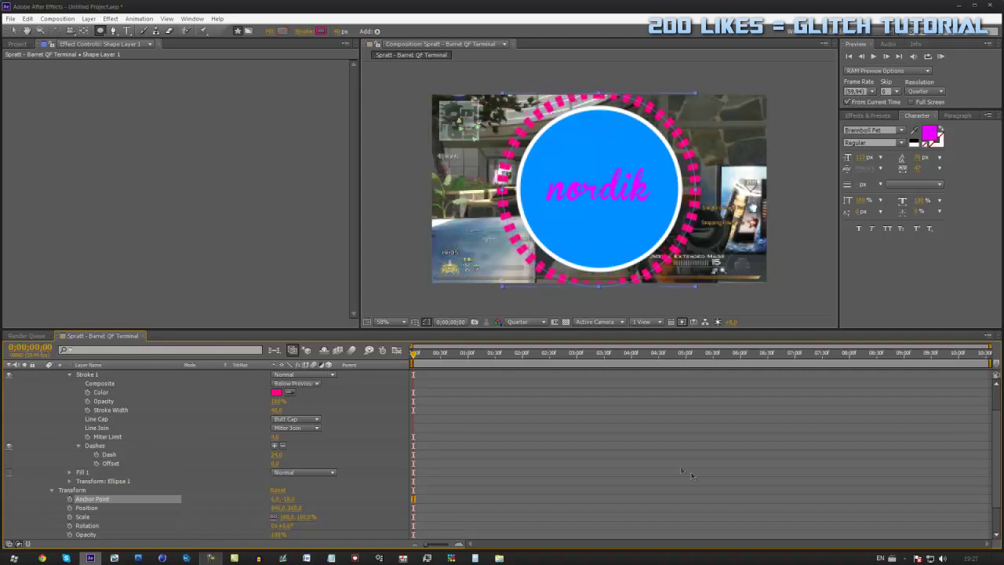
pyautogui.scroll(3, 116, 414)
pyautogui.click(45, 374)
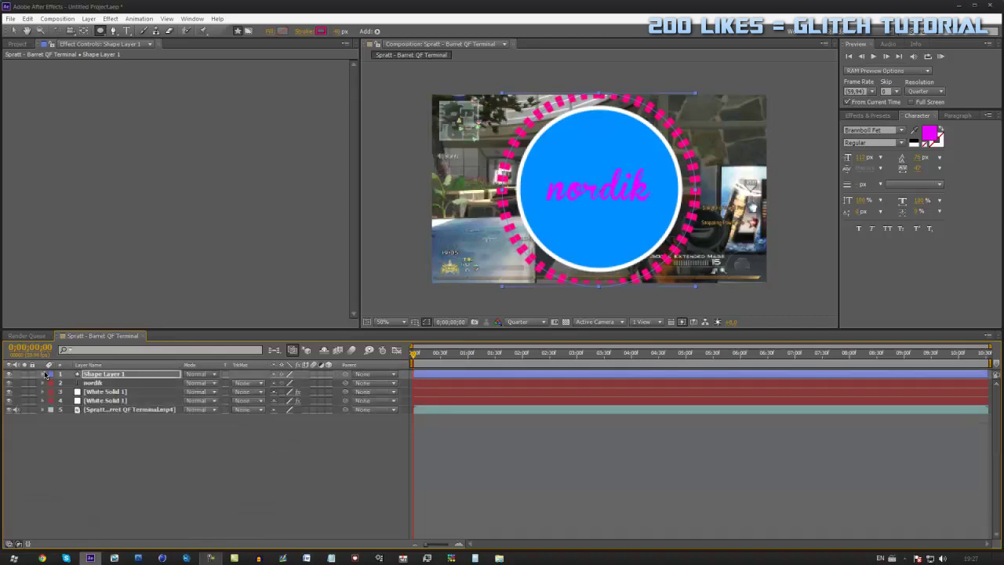
pyautogui.click(567, 469)
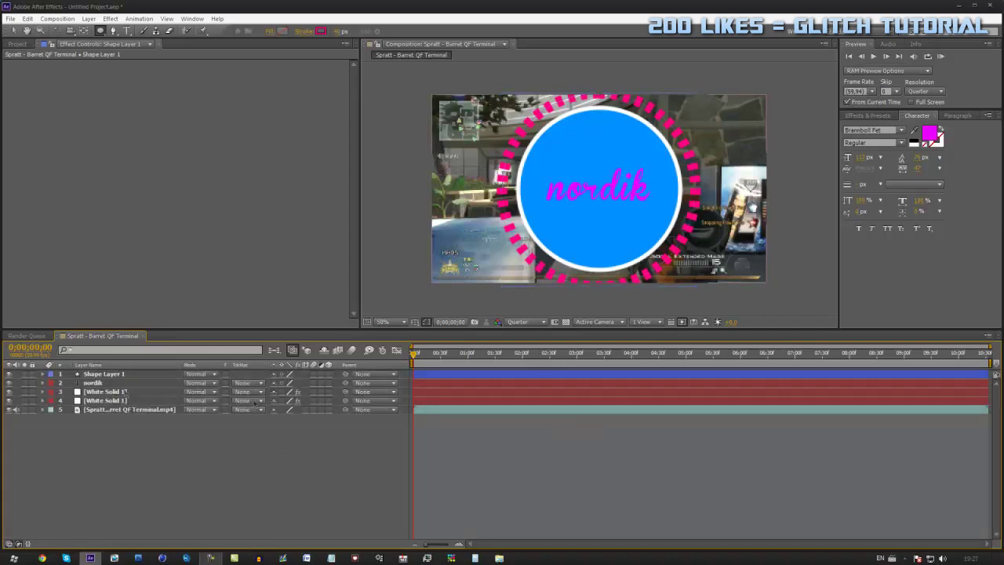
# Step: Scale the dashed circle down to about 90% and place its layer below both White Solid 1 layers
pyautogui.click(108, 374)
pyautogui.press('s')
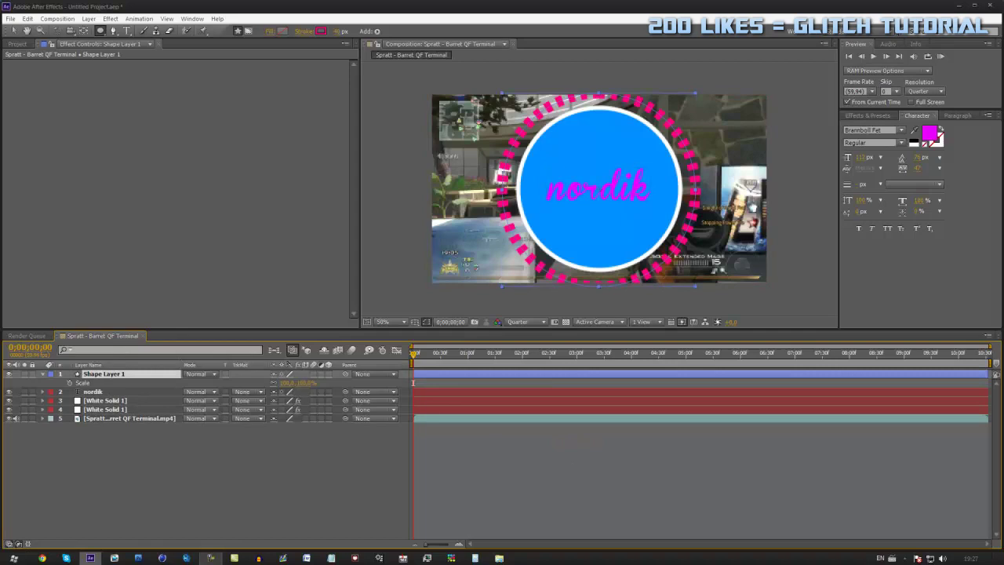
pyautogui.moveTo(286, 384); pyautogui.dragTo(275, 385)
pyautogui.moveTo(121, 375); pyautogui.dragTo(125, 414)
pyautogui.click(551, 508)
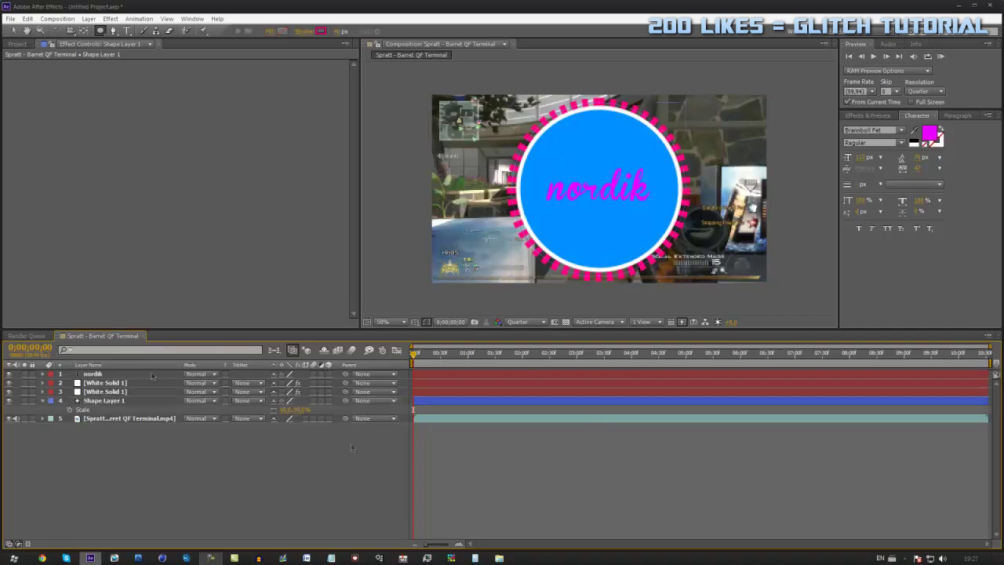
pyautogui.click(58, 401)
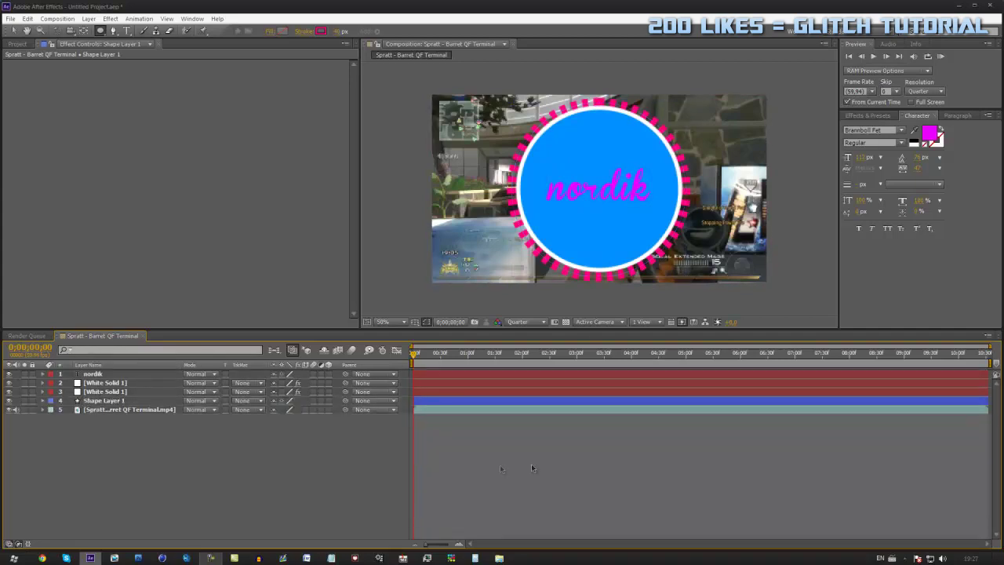
# Step: Create a new white solid the size of the composition
pyautogui.rightClick(533, 465)
pyautogui.moveTo(616, 355)
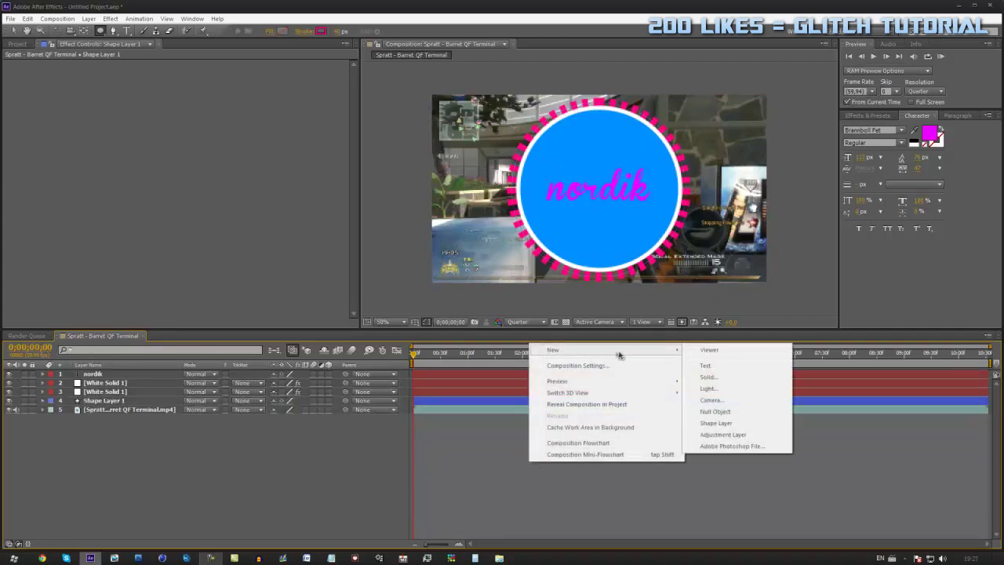
pyautogui.click(673, 376)
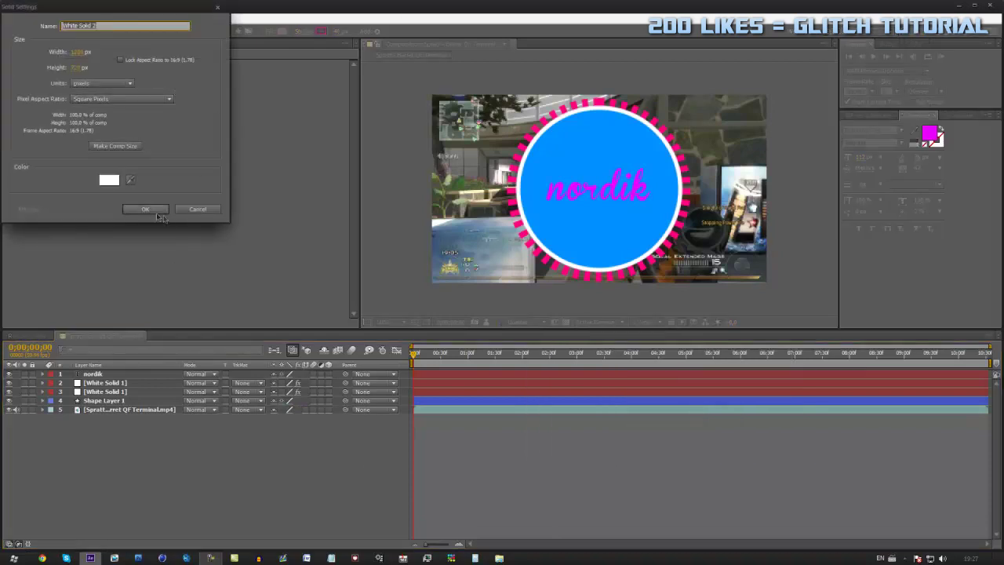
pyautogui.click(160, 211)
pyautogui.click(108, 20)
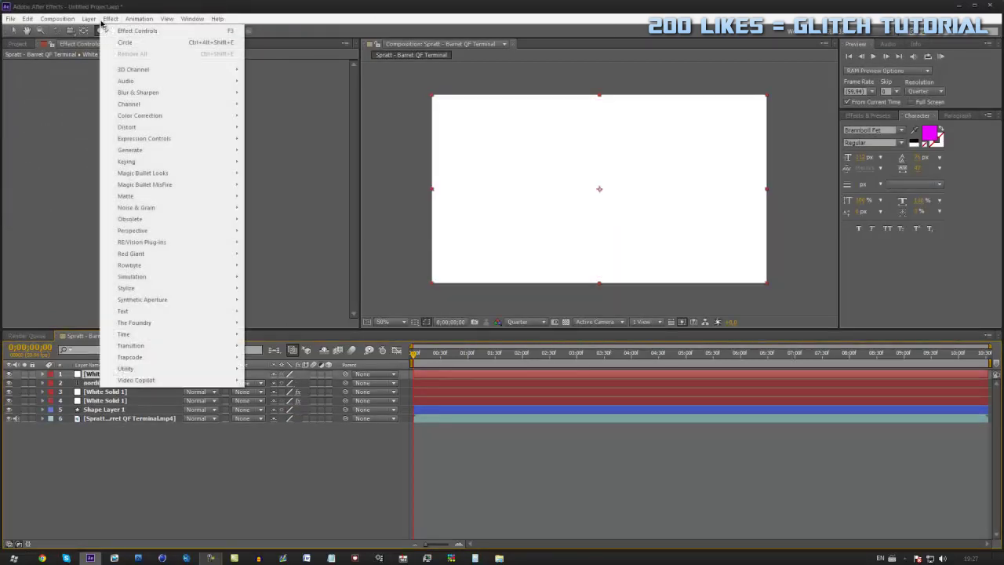
pyautogui.moveTo(137, 152)
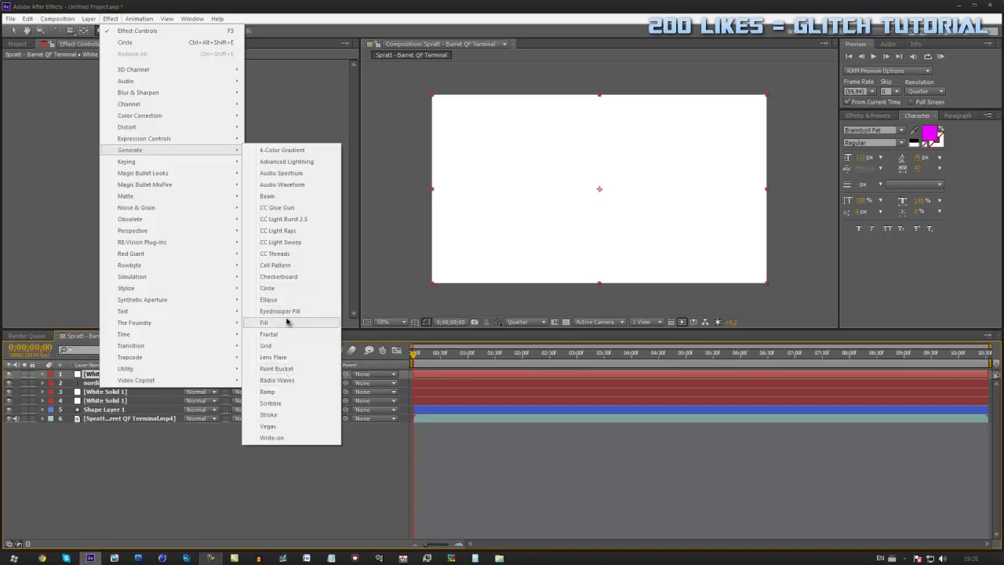
pyautogui.click(527, 479)
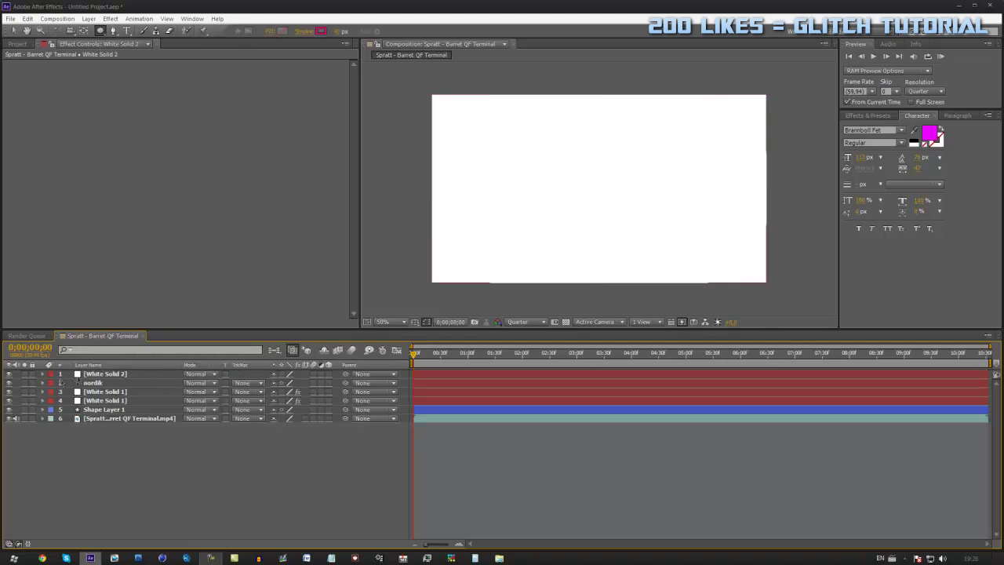
# Step: Mask the new white solid with a wide, narrow rectangle that crosses the middle of the frame from edge to edge
pyautogui.click(103, 375)
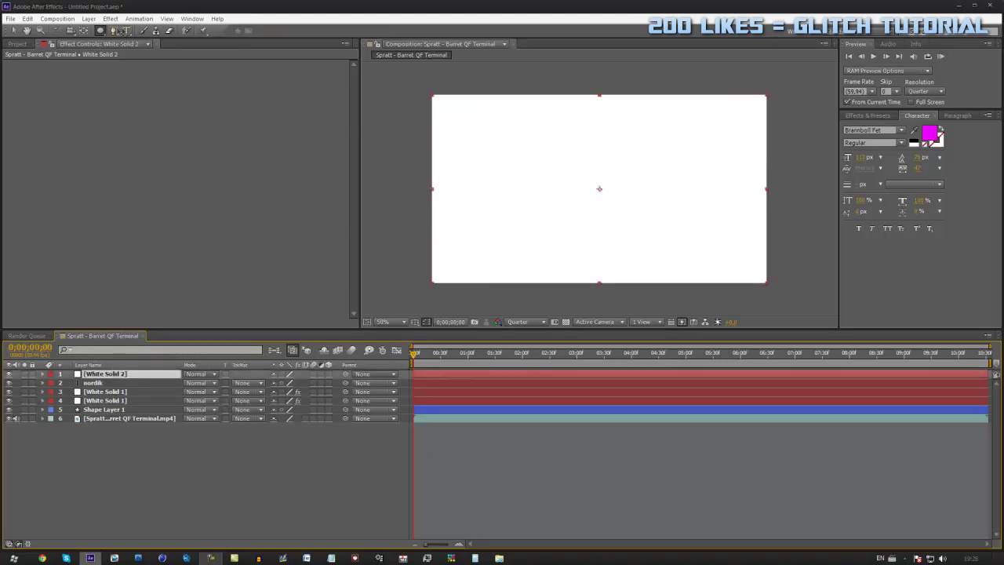
pyautogui.click(100, 31)
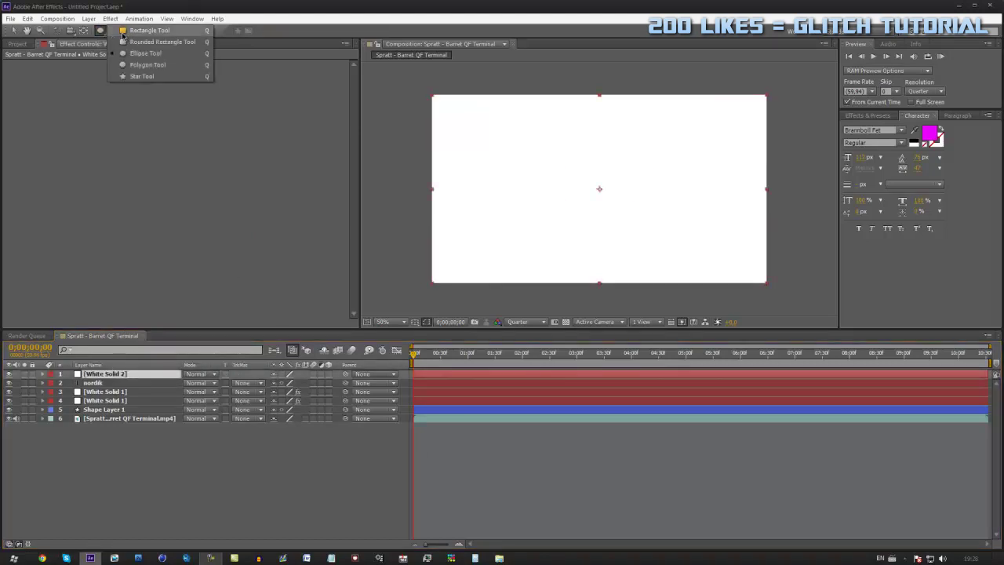
pyautogui.click(122, 33)
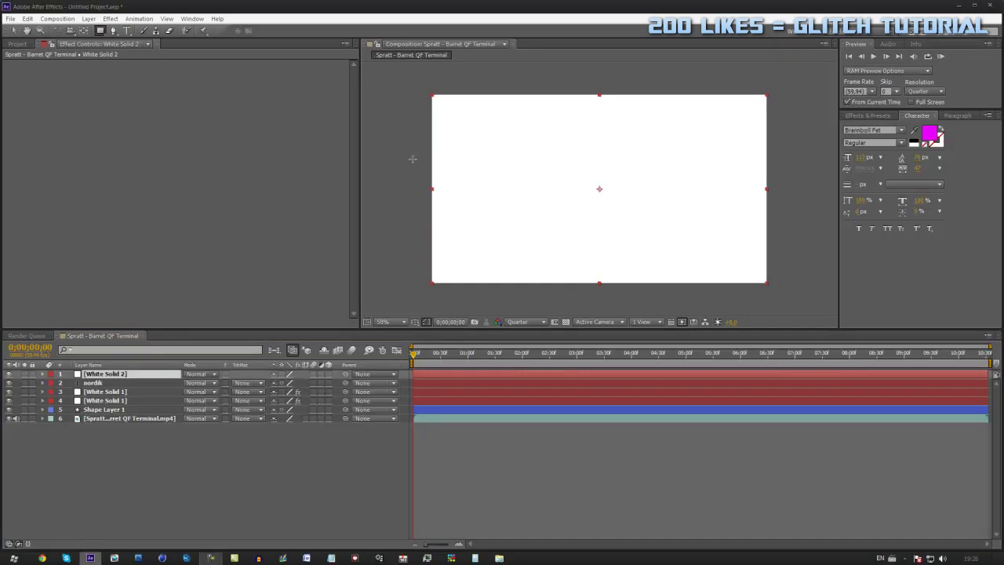
pyautogui.moveTo(413, 159); pyautogui.dragTo(824, 197)
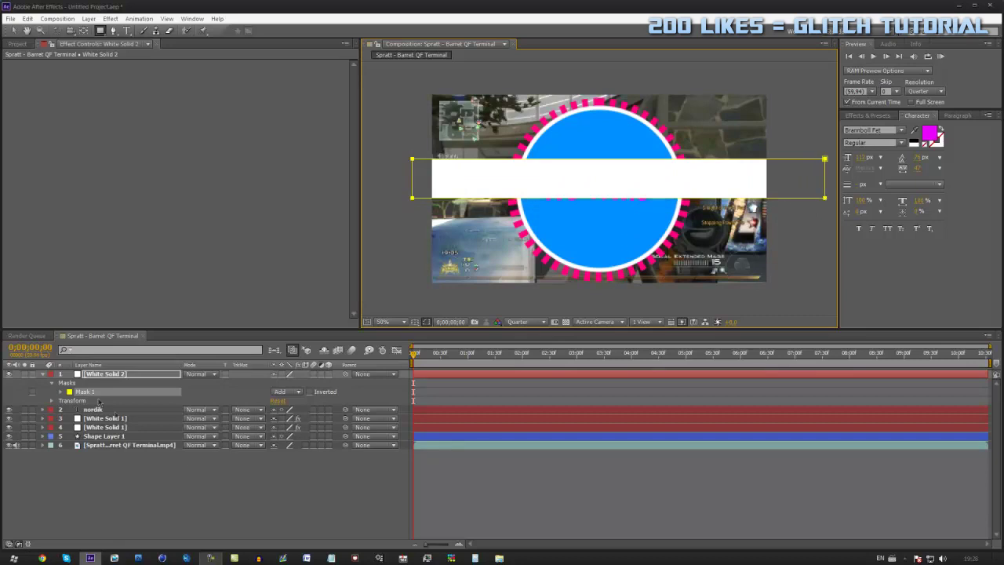
# Step: Move the white band down to the circle's centre and scale it to about 132%
pyautogui.click(52, 401)
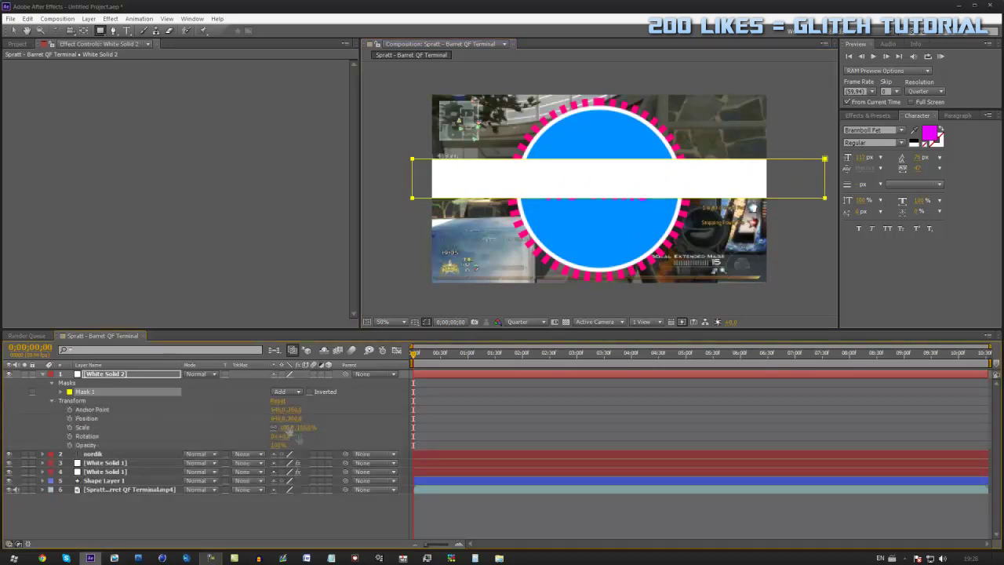
pyautogui.moveTo(276, 421); pyautogui.dragTo(301, 433)
pyautogui.hotkey('ctrl', 'z')
pyautogui.click(132, 384)
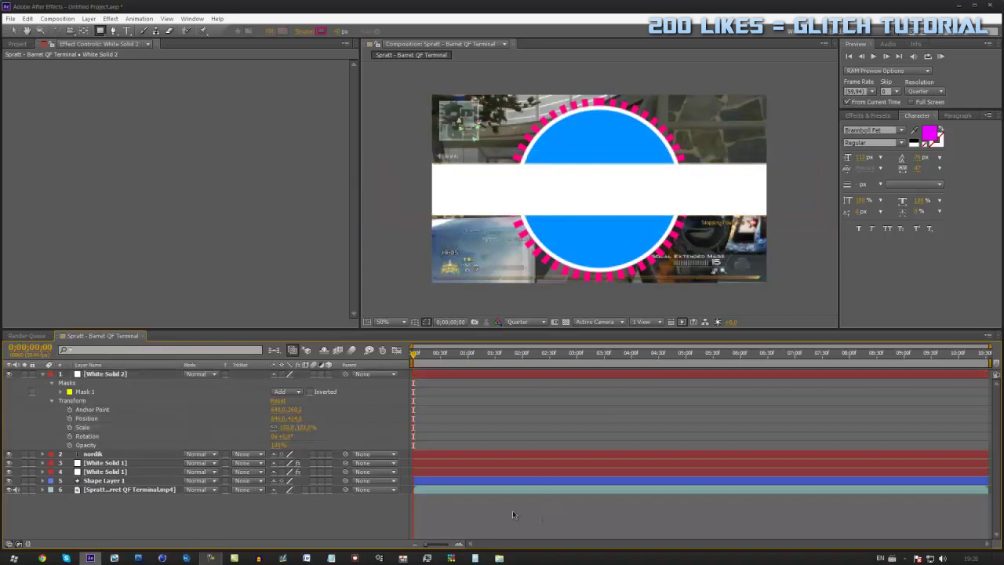
# Step: Place the white band's layer directly above the gameplay clip, collapse its properties and deselect all layers
pyautogui.moveTo(114, 375); pyautogui.dragTo(110, 485)
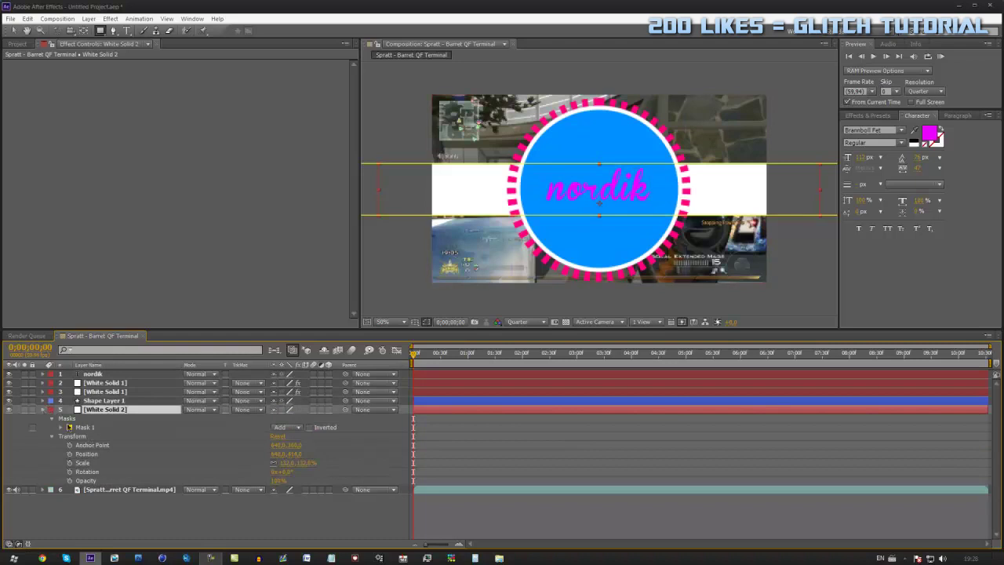
pyautogui.click(43, 409)
pyautogui.click(501, 448)
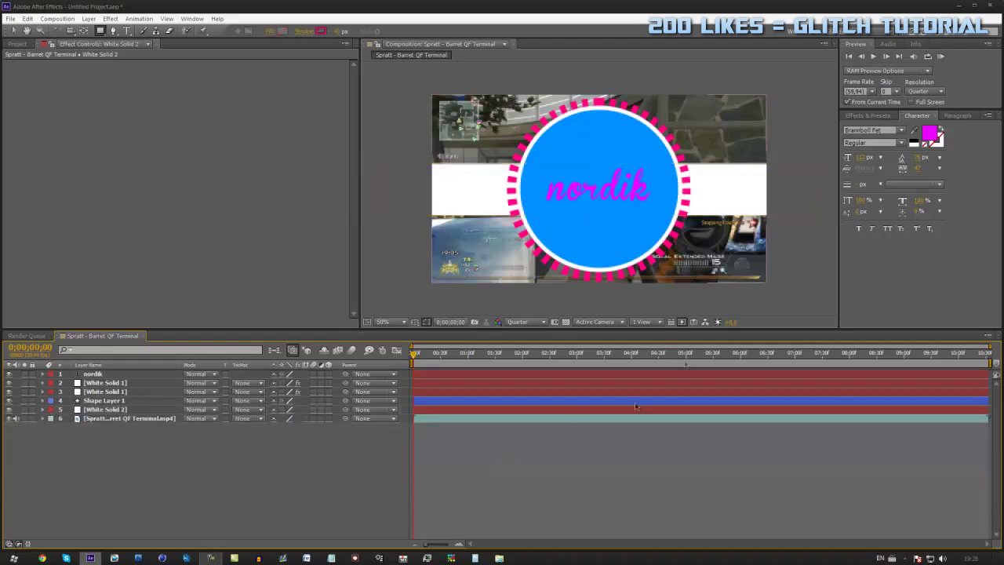
# Step: Find the Drop Shadow effect by searching for "shadow" and apply it to the nordik text layer
pyautogui.click(872, 116)
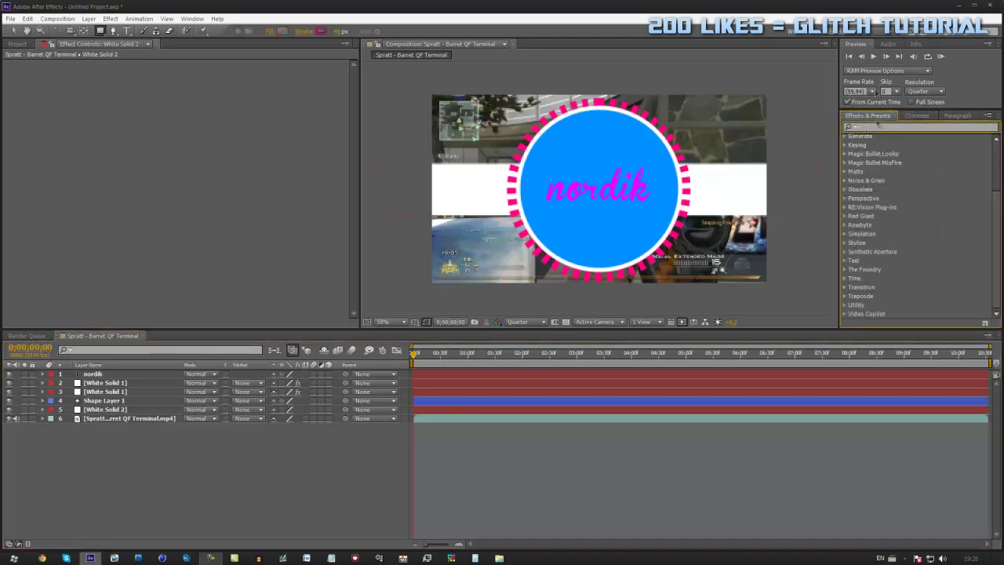
pyautogui.write('shadow')
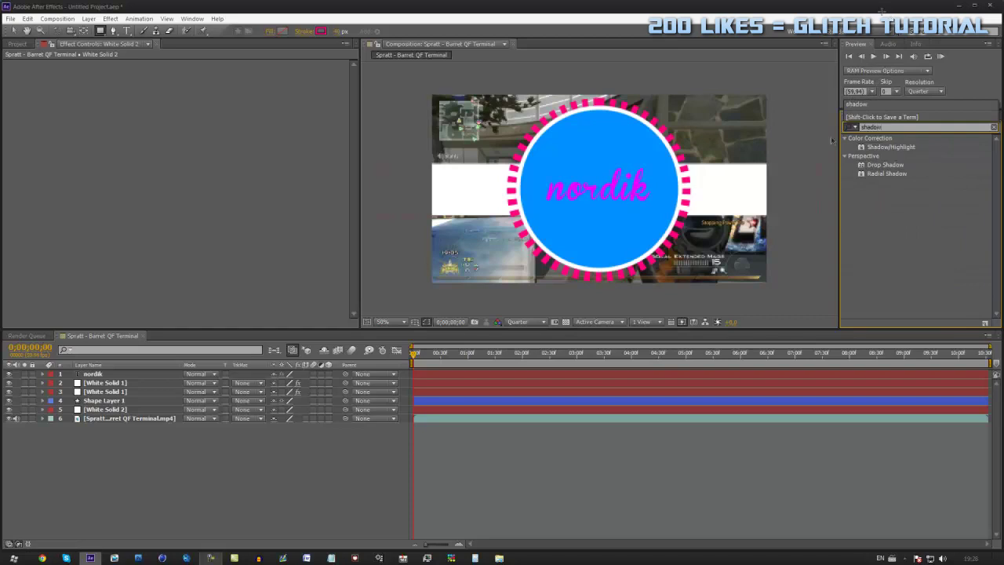
pyautogui.moveTo(885, 164); pyautogui.dragTo(101, 376)
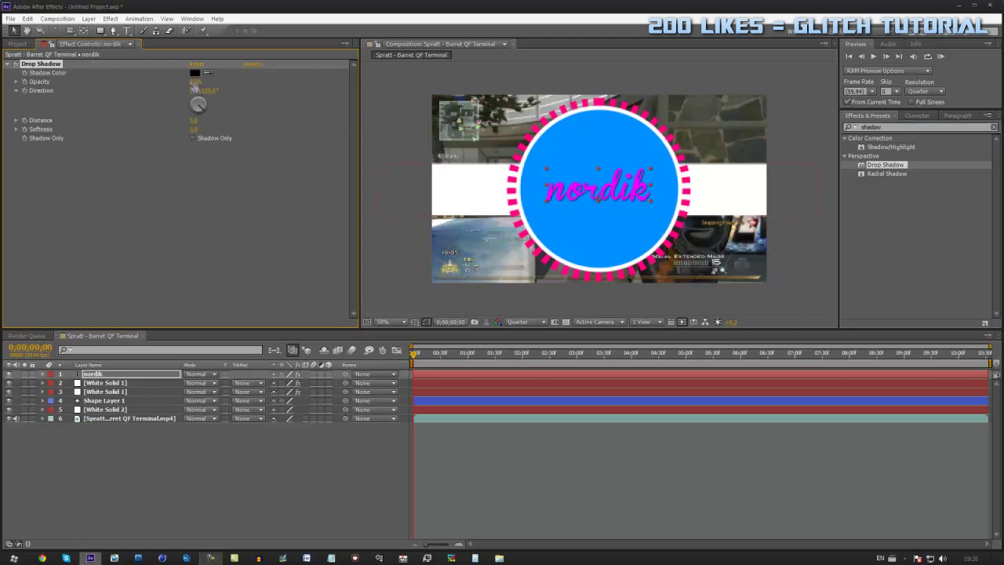
pyautogui.click(255, 264)
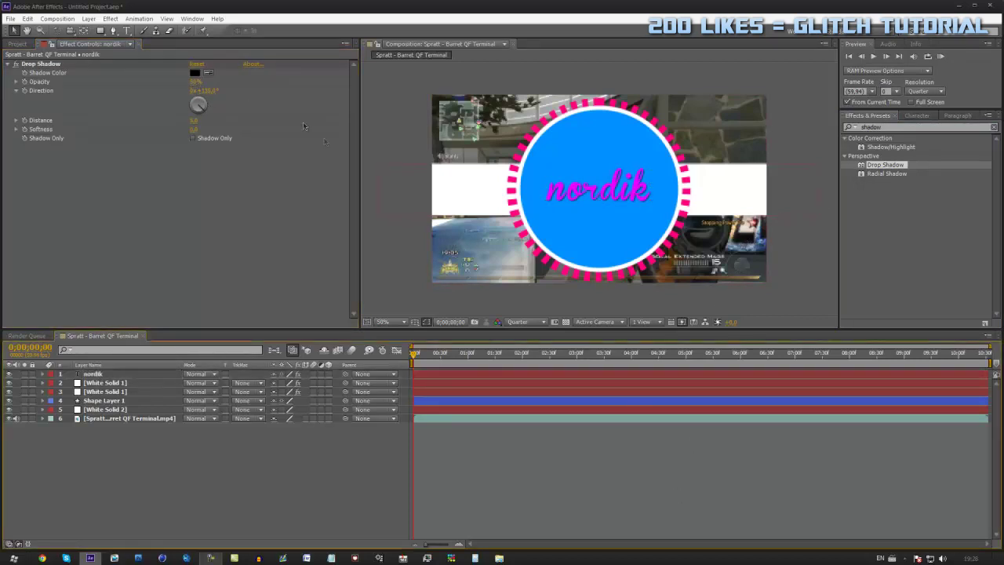
# Step: Set the nordik text's drop shadow to 100% opacity, 0 distance and a softness of about 20
pyautogui.moveTo(194, 82); pyautogui.dragTo(347, 86)
pyautogui.moveTo(194, 128); pyautogui.dragTo(196, 122)
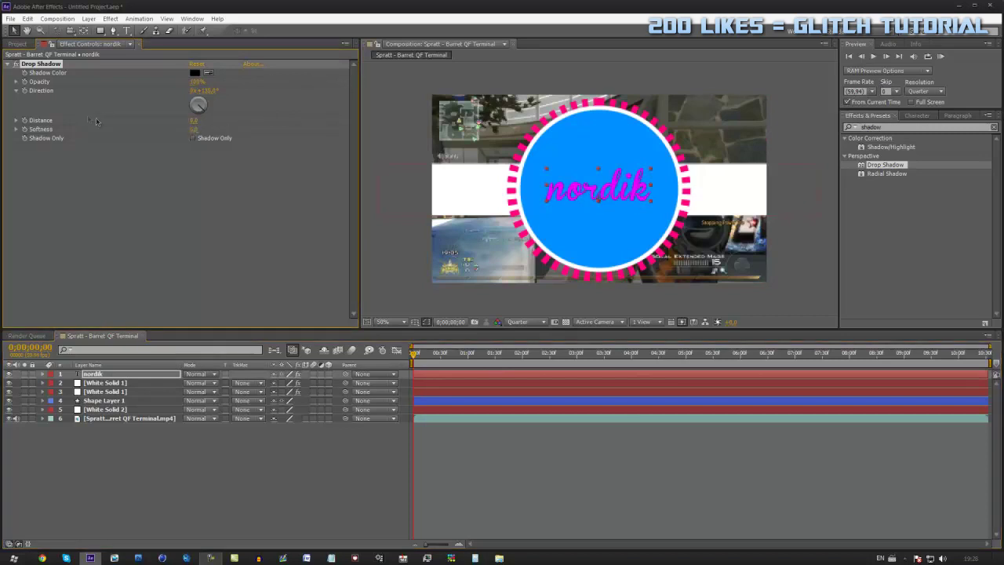
pyautogui.moveTo(197, 131); pyautogui.dragTo(205, 130)
pyautogui.click(196, 128)
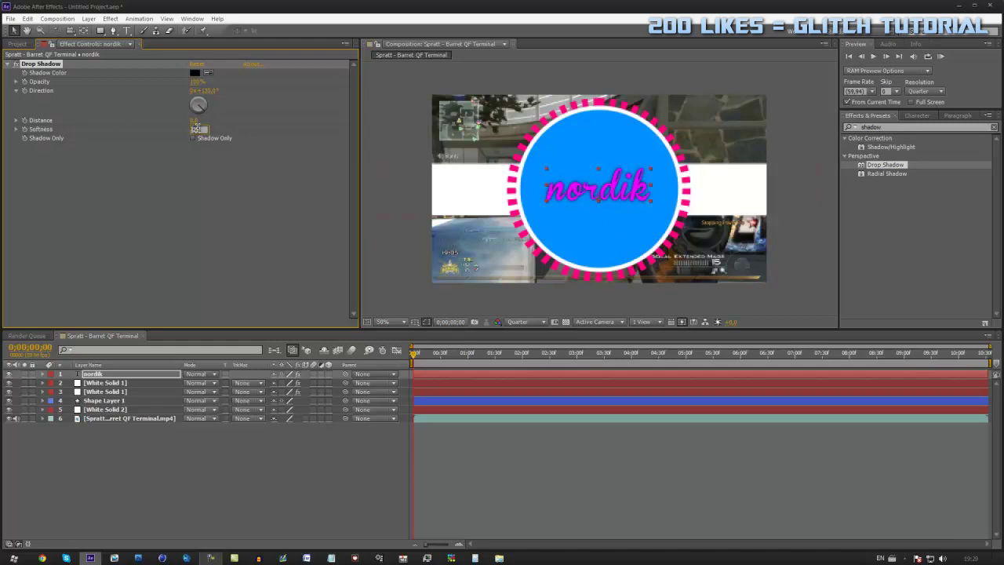
pyautogui.click(691, 495)
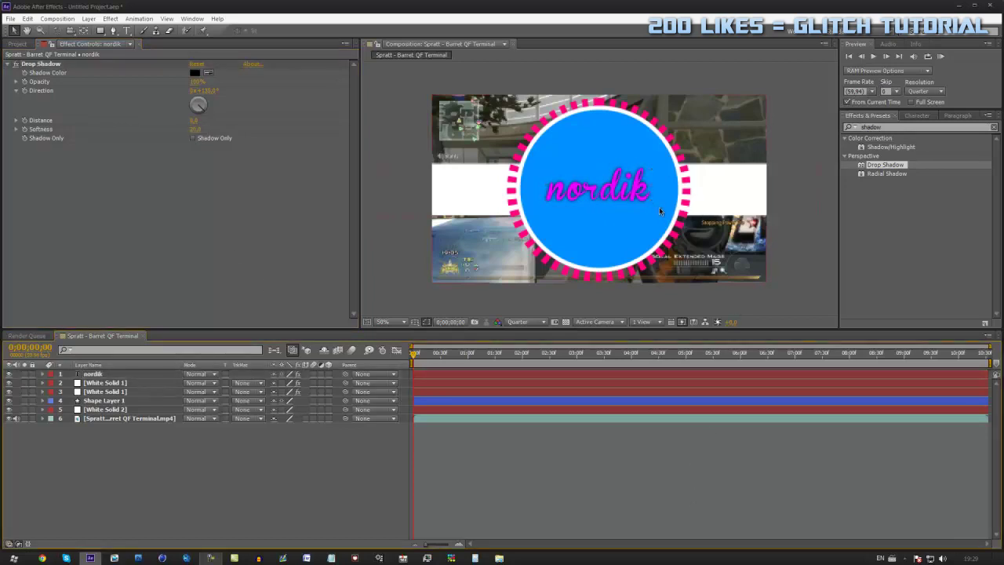
# Step: Copy the nordik text's Drop Shadow effect onto both circle solids, the dashed ring shape layer and the white band
pyautogui.click(43, 65)
pyautogui.click(115, 383)
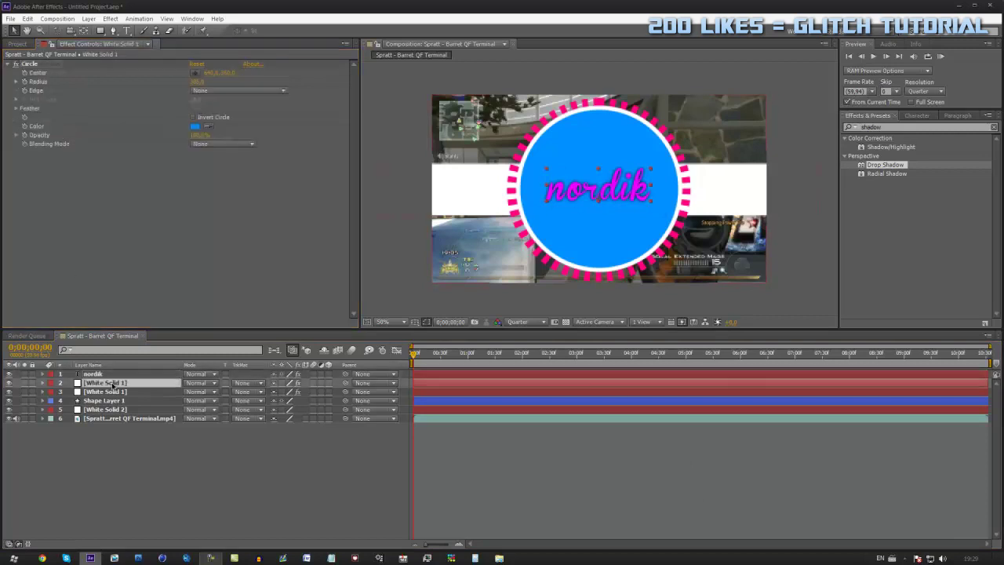
pyautogui.hotkey('ctrl', 'v')
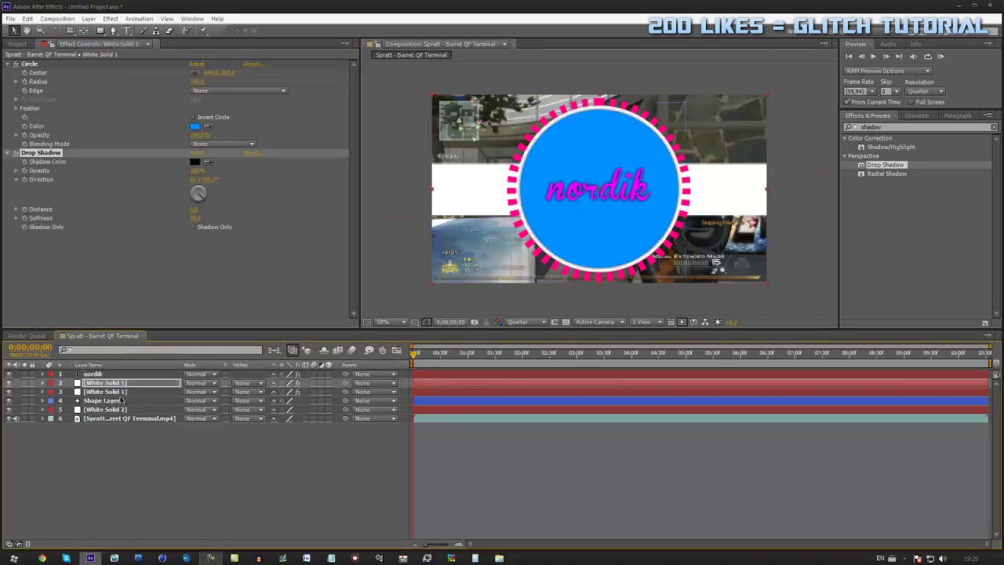
pyautogui.click(121, 394)
pyautogui.hotkey('ctrl', 'v')
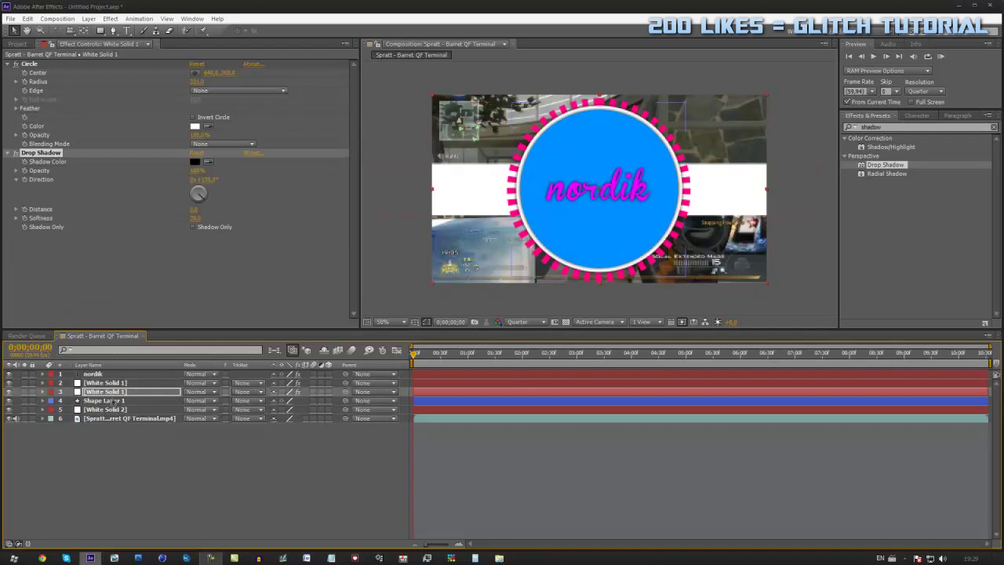
pyautogui.click(114, 401)
pyautogui.hotkey('ctrl', 'v')
pyautogui.click(105, 408)
pyautogui.hotkey('ctrl', 'v')
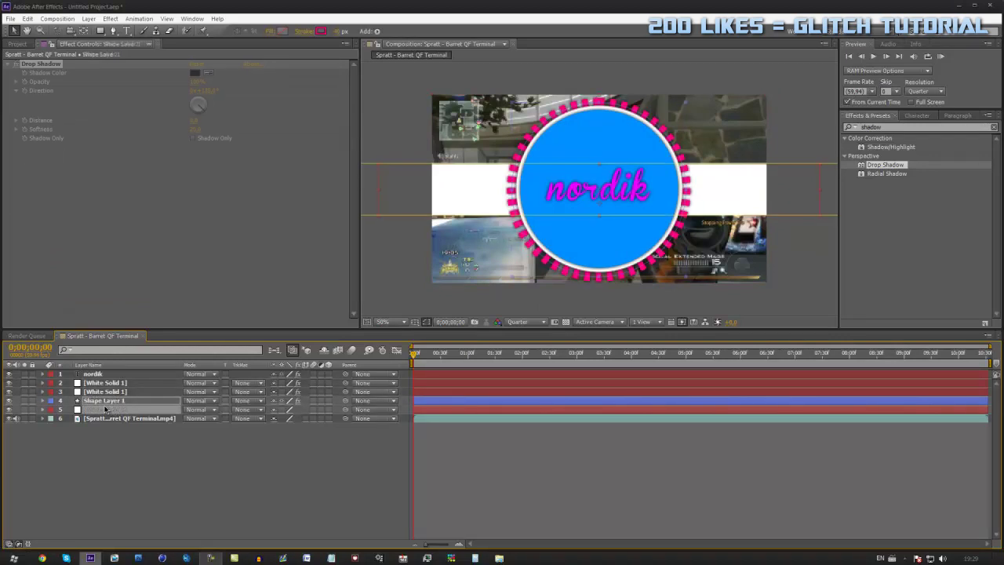
pyautogui.click(673, 462)
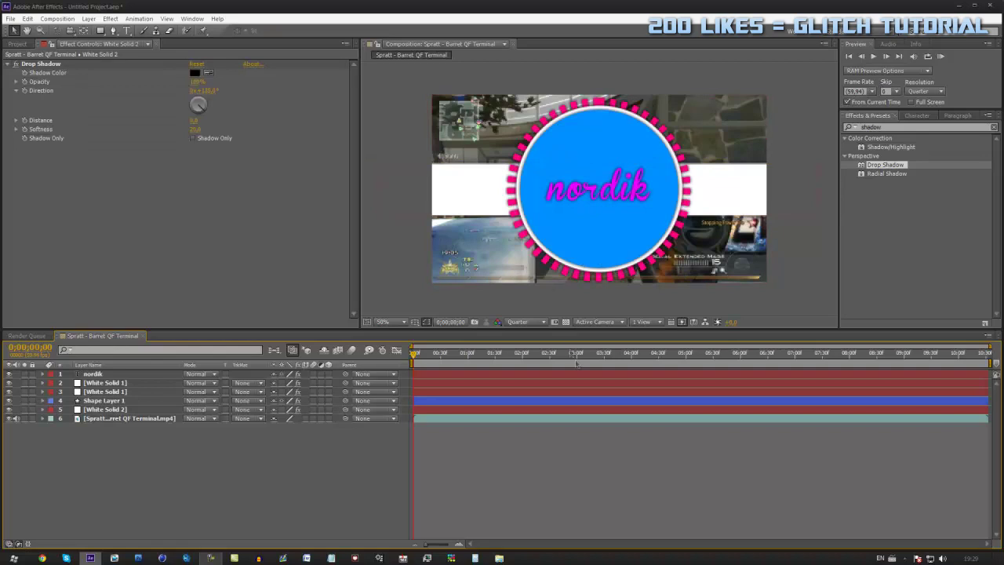
# Step: Find the Glow effect by searching for "glow" and apply it to the blue circle's layer
pyautogui.click(909, 129)
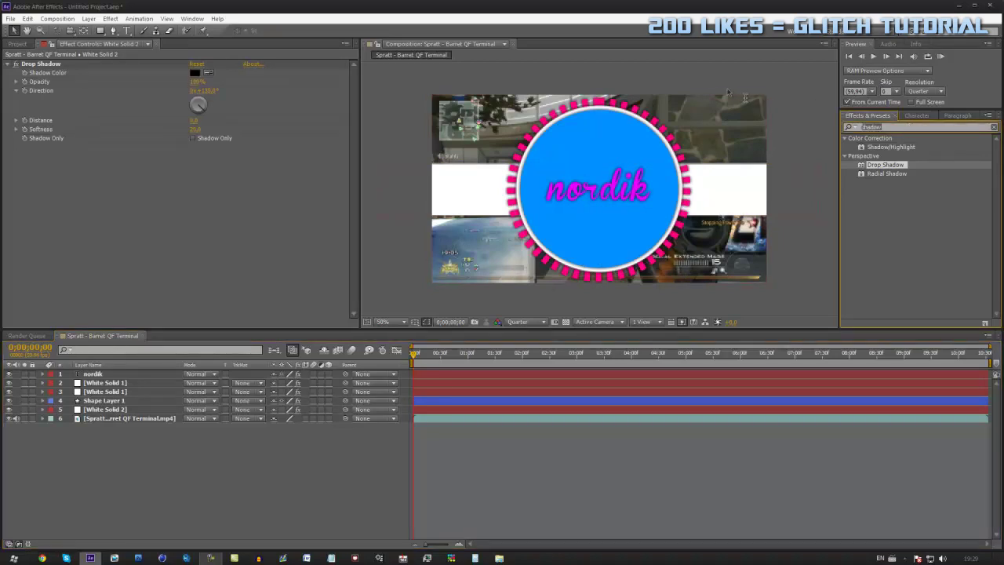
pyautogui.write('glow')
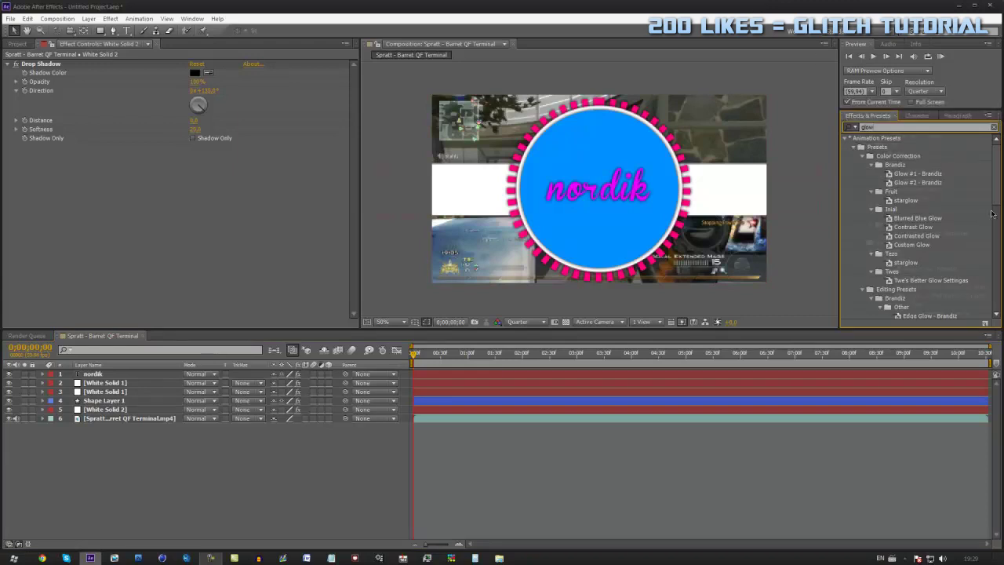
pyautogui.scroll(-10, 910, 236)
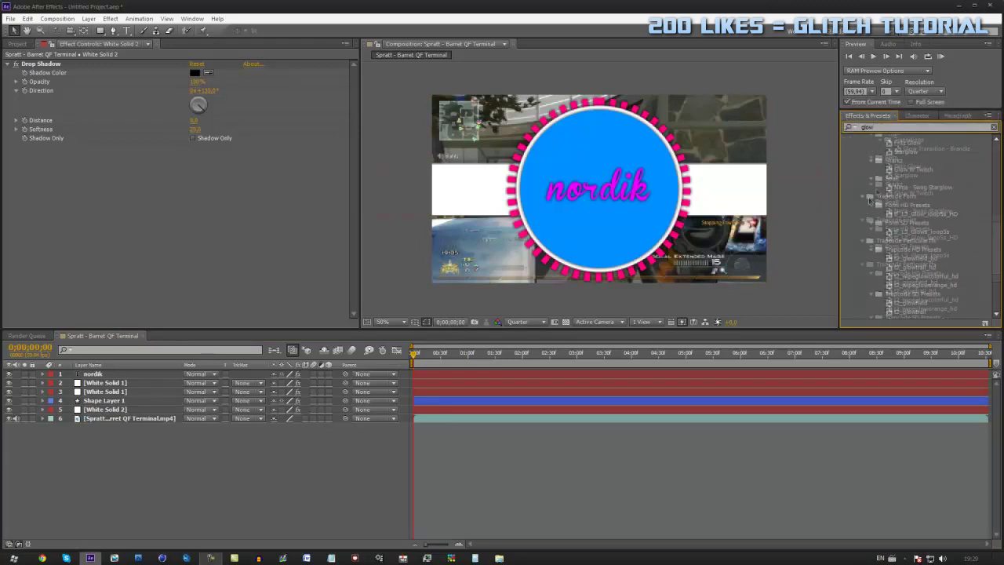
pyautogui.moveTo(874, 296); pyautogui.dragTo(94, 384)
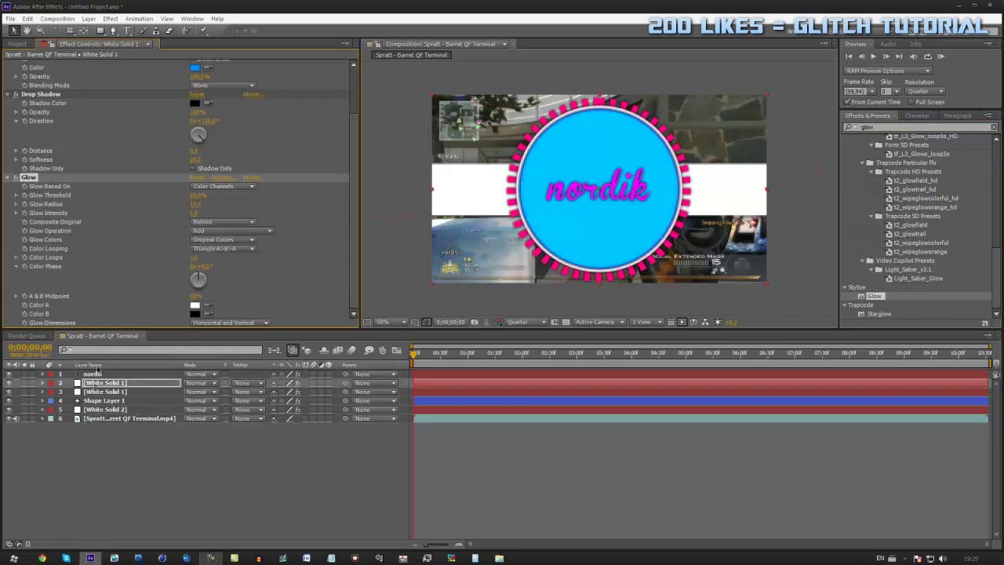
# Step: Set the blue circle's glow radius to 200 and raise its glow intensity slightly
pyautogui.moveTo(201, 196)
pyautogui.mouseDown()
pyautogui.moveTo(177, 198)
pyautogui.moveTo(208, 198)
pyautogui.moveTo(198, 207)
pyautogui.moveTo(197, 194)
pyautogui.moveTo(189, 200)
pyautogui.moveTo(196, 204)
pyautogui.mouseUp()
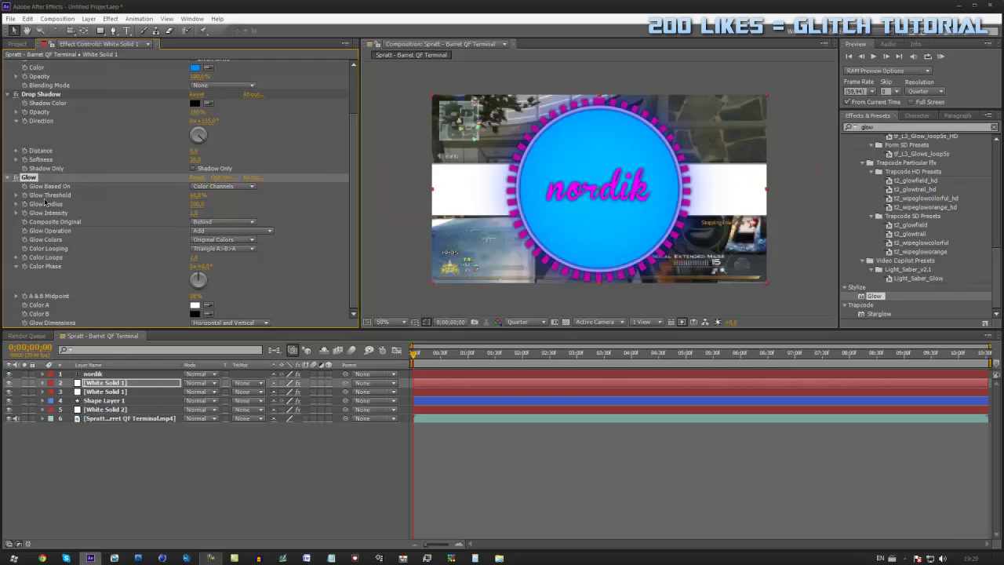
pyautogui.moveTo(194, 215); pyautogui.dragTo(221, 222)
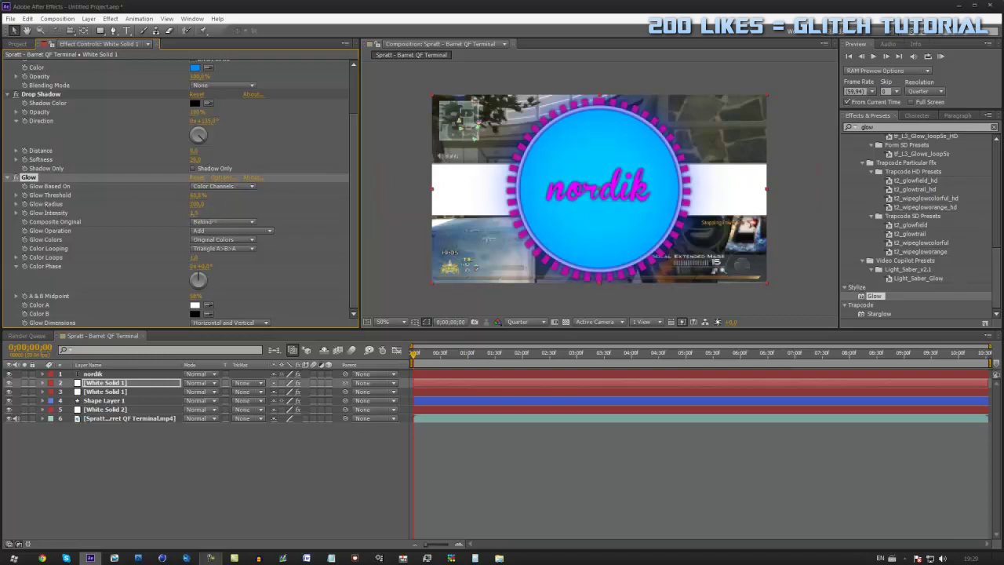
pyautogui.click(58, 193)
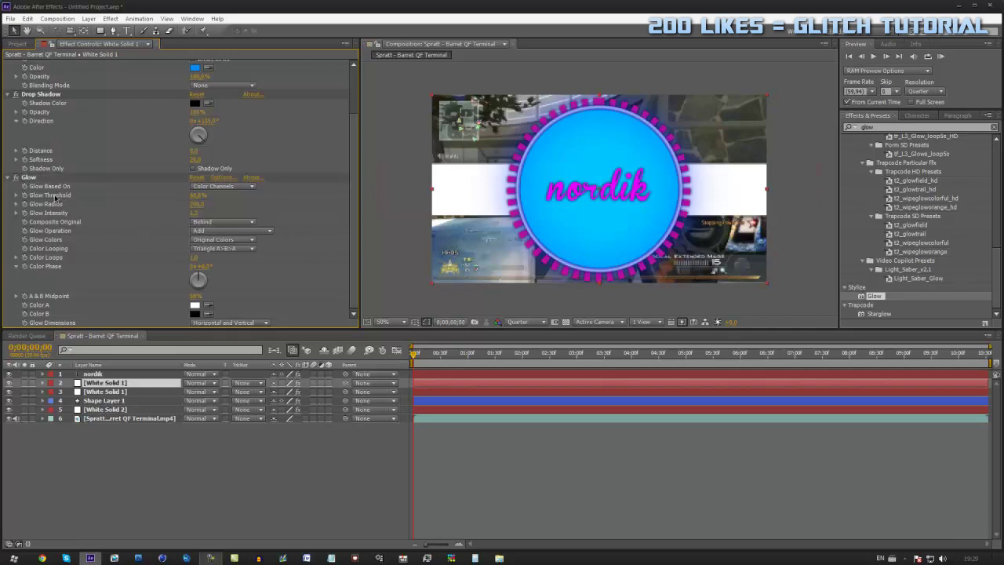
pyautogui.click(15, 196)
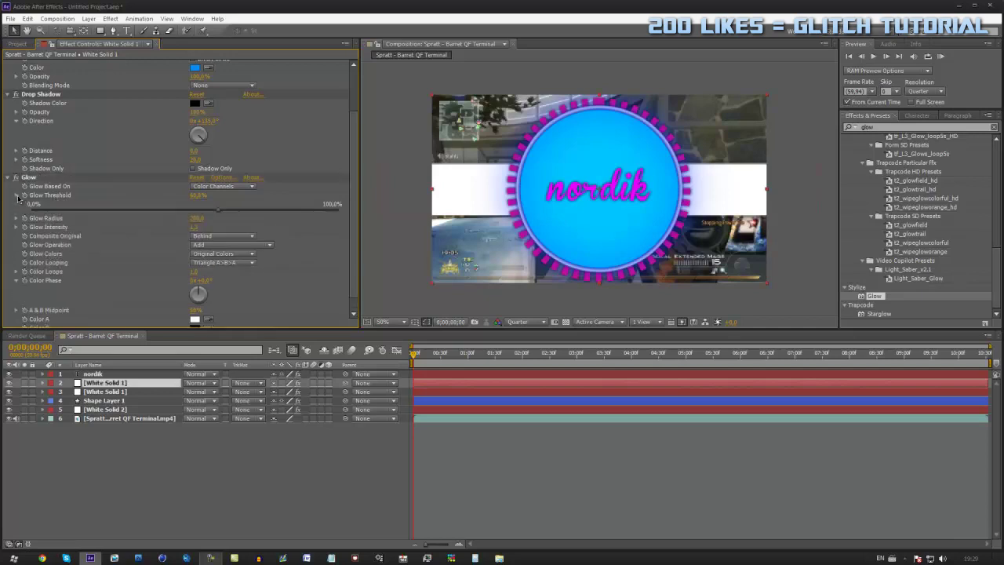
pyautogui.click(16, 196)
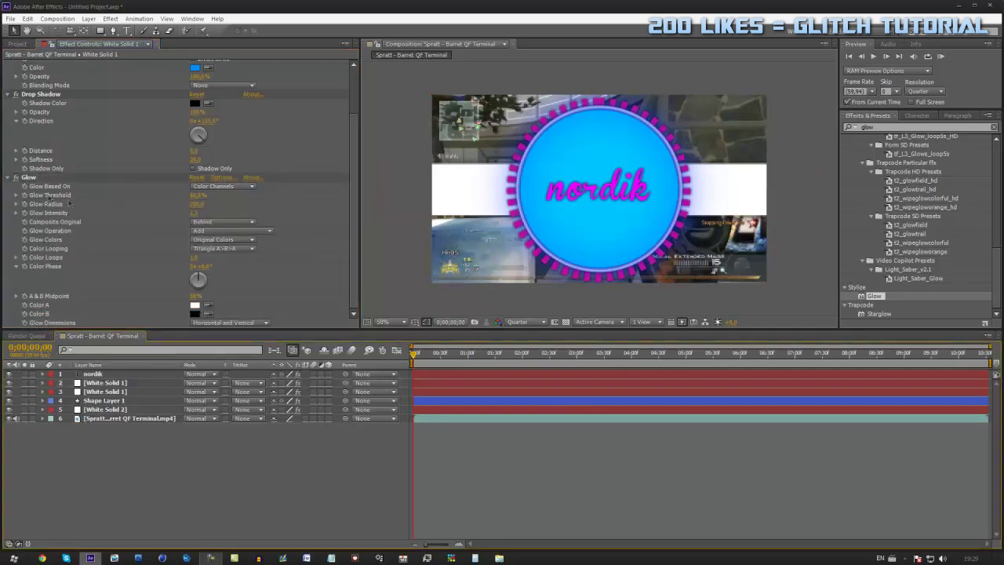
# Step: Collapse the blue circle's effects and copy its Glow effect onto the nordik text layer
pyautogui.click(8, 178)
pyautogui.click(7, 64)
pyautogui.click(7, 73)
pyautogui.click(22, 83)
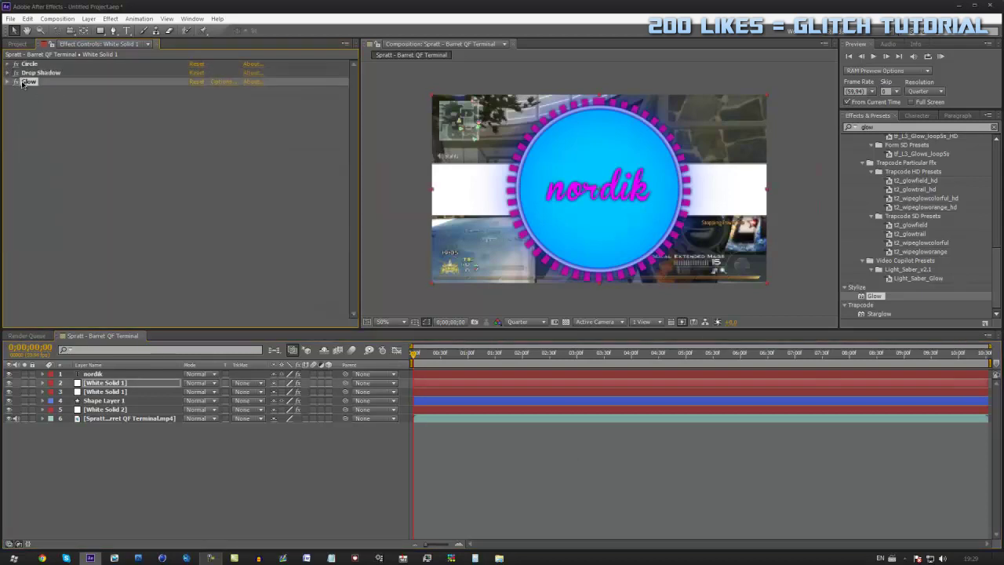
pyautogui.click(98, 375)
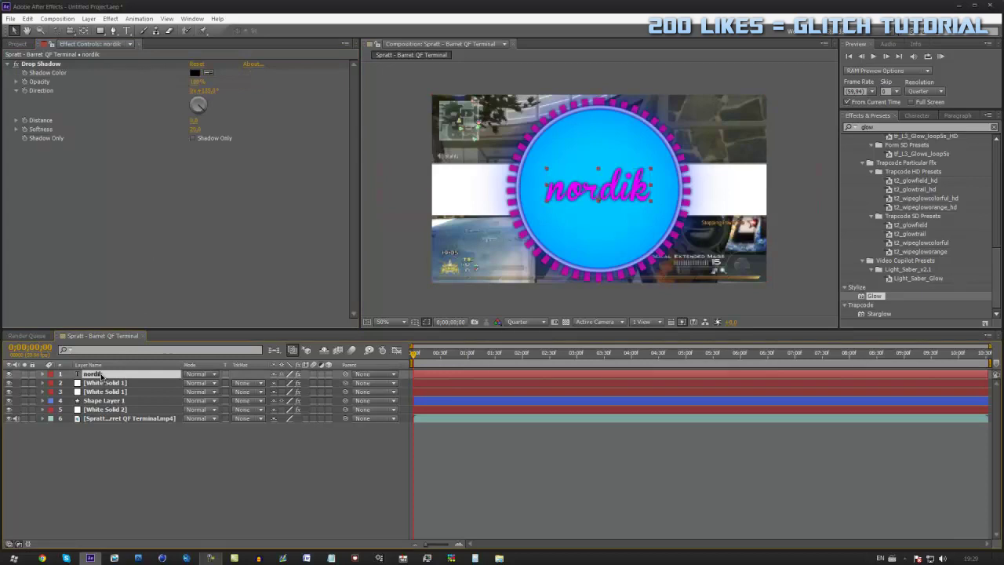
# Step: Try pasting the Glow effect onto the white circle, the dashed ring shape layer and the white band
pyautogui.click(104, 393)
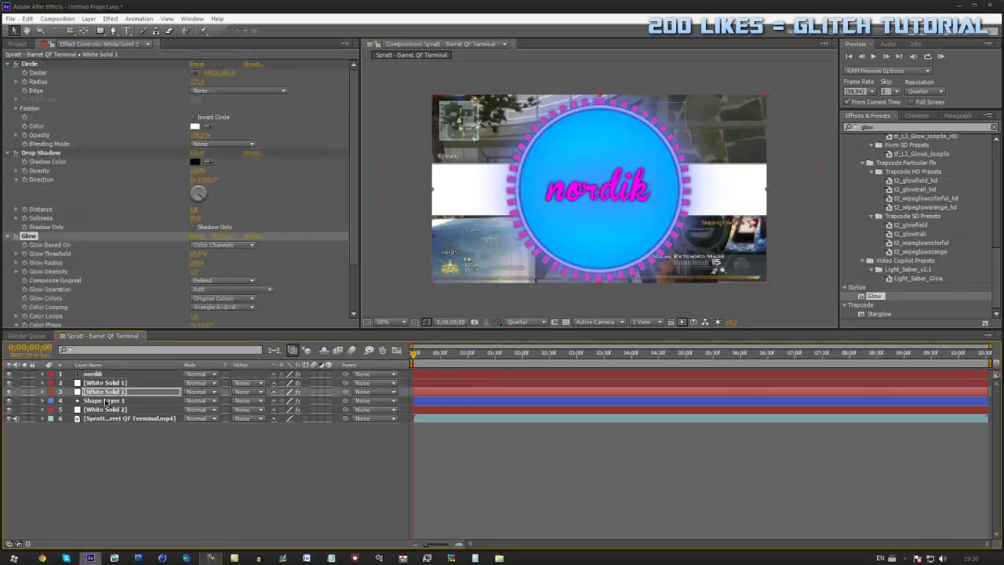
pyautogui.click(105, 401)
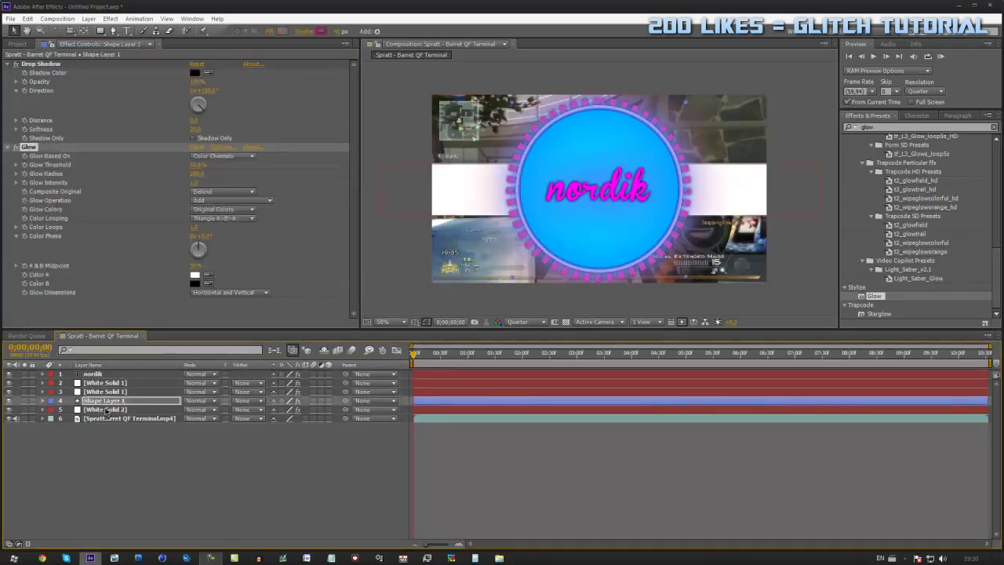
pyautogui.click(105, 409)
pyautogui.click(579, 491)
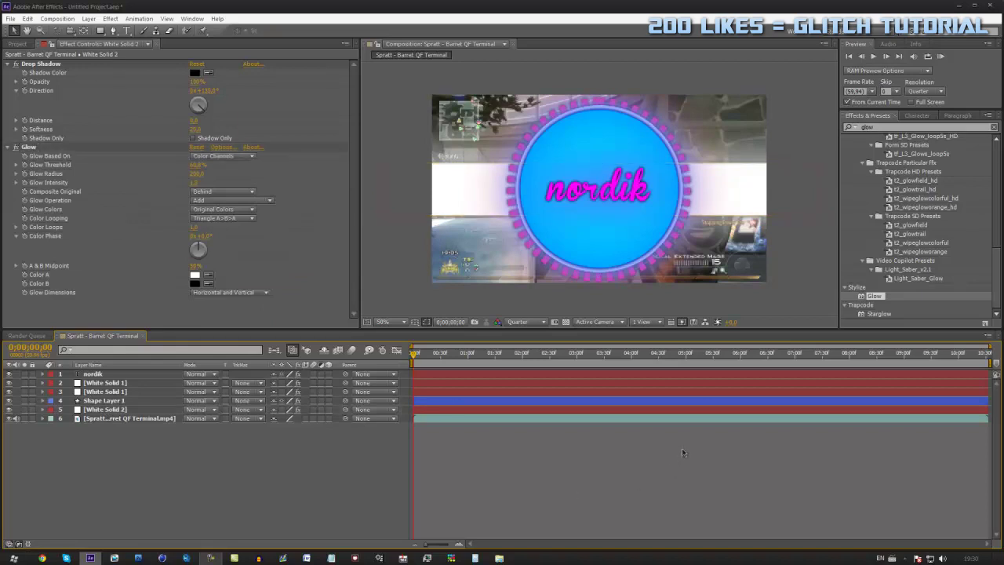
# Step: Undo the Glow pasted on the white circle, dashed ring and white band, keeping the nordik text's Glow
pyautogui.hotkey('ctrl', 'z')
pyautogui.hotkey('ctrl', 'z')
pyautogui.hotkey('ctrl', 'z')
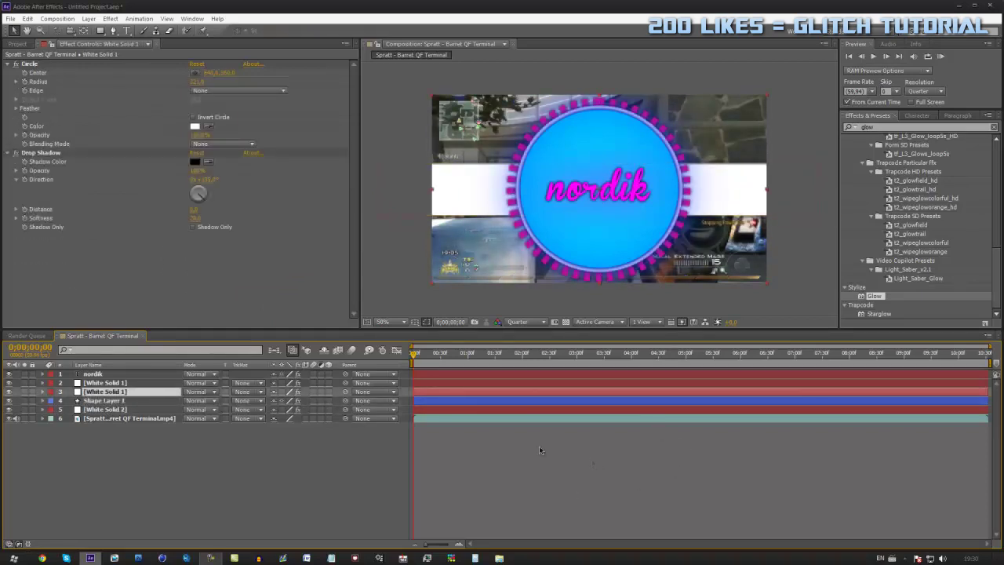
pyautogui.click(502, 473)
pyautogui.hotkey('ctrl', 'z')
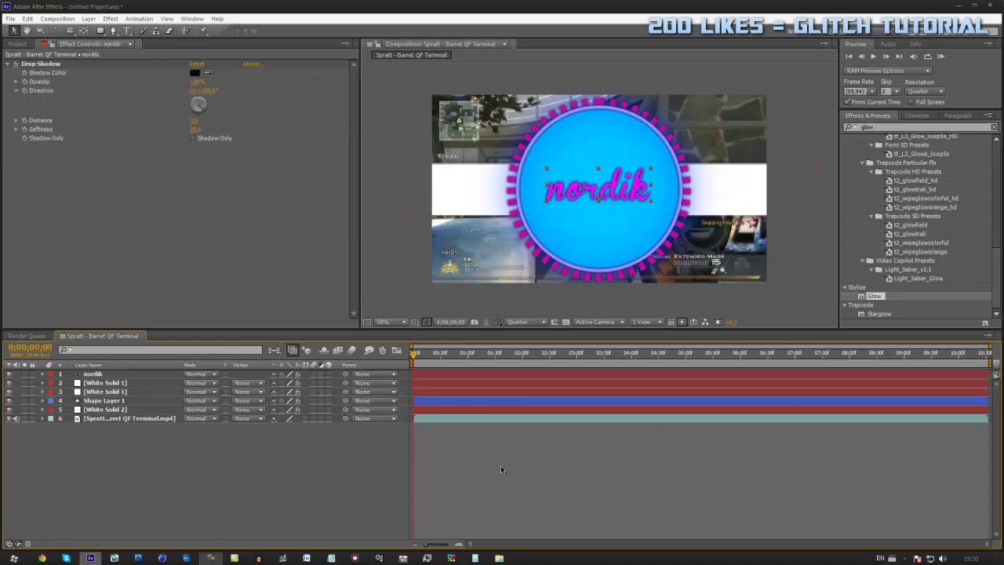
pyautogui.hotkey('ctrl', 'shift', 'z')
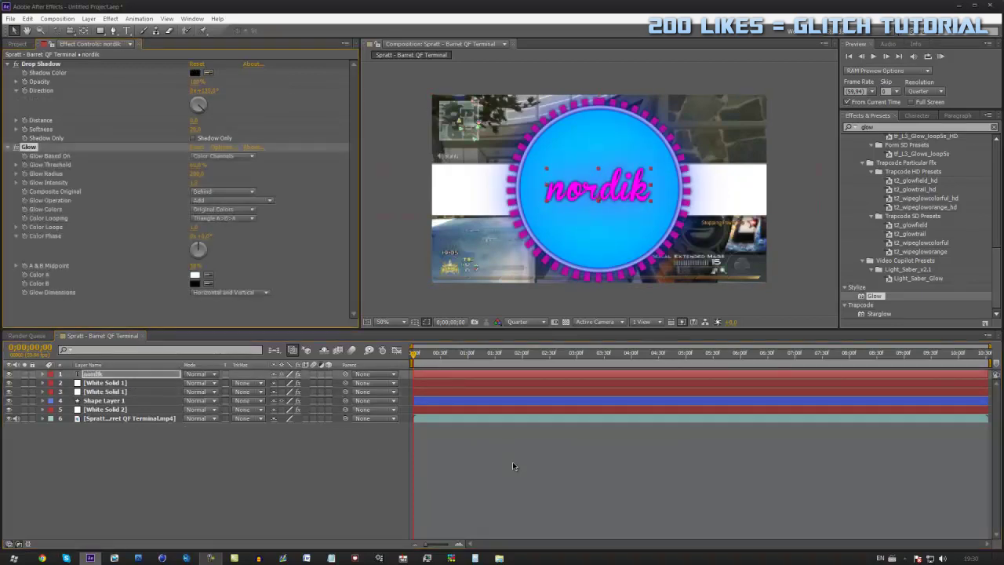
pyautogui.click(626, 446)
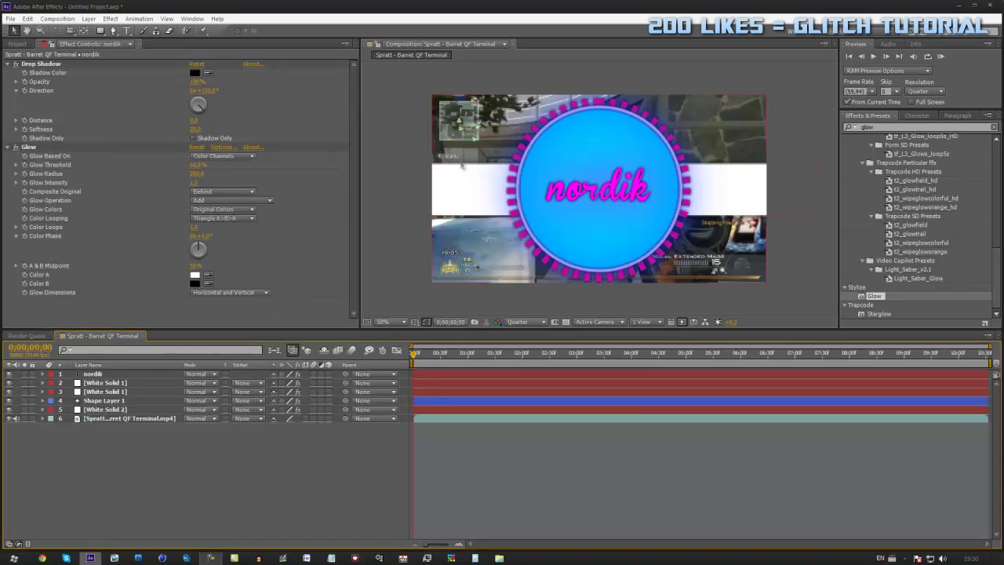
# Step: Duplicate the white band's layer, scaling the copy to 117% and nudging it up to sit centred within the original band
pyautogui.click(94, 409)
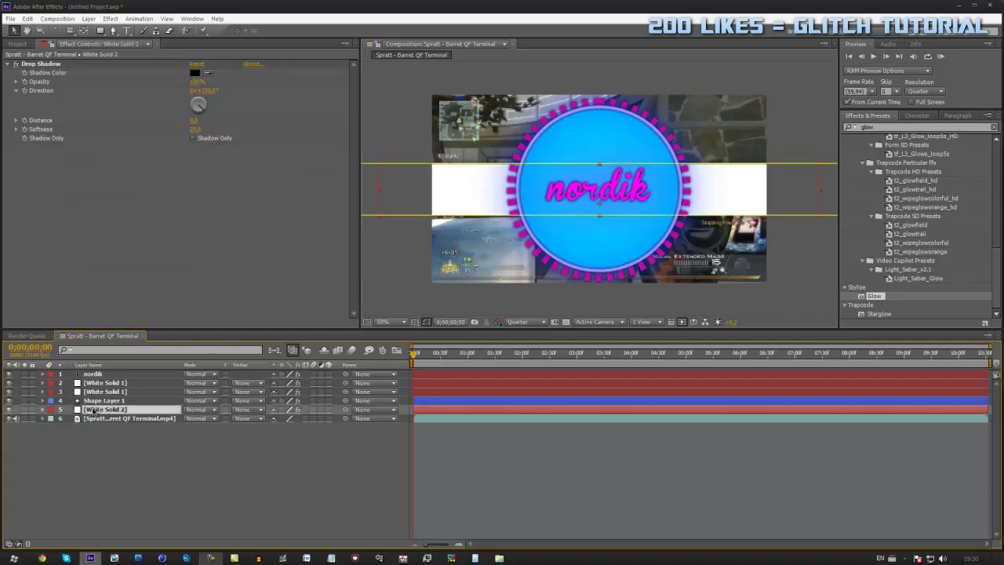
pyautogui.hotkey('ctrl', 'd')
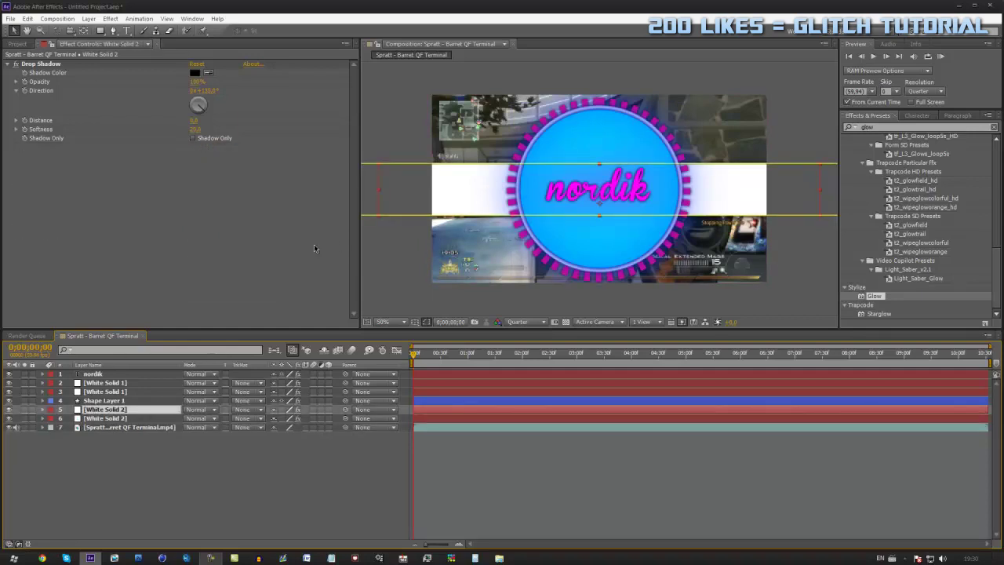
pyautogui.press('s')
pyautogui.moveTo(284, 422); pyautogui.dragTo(276, 423)
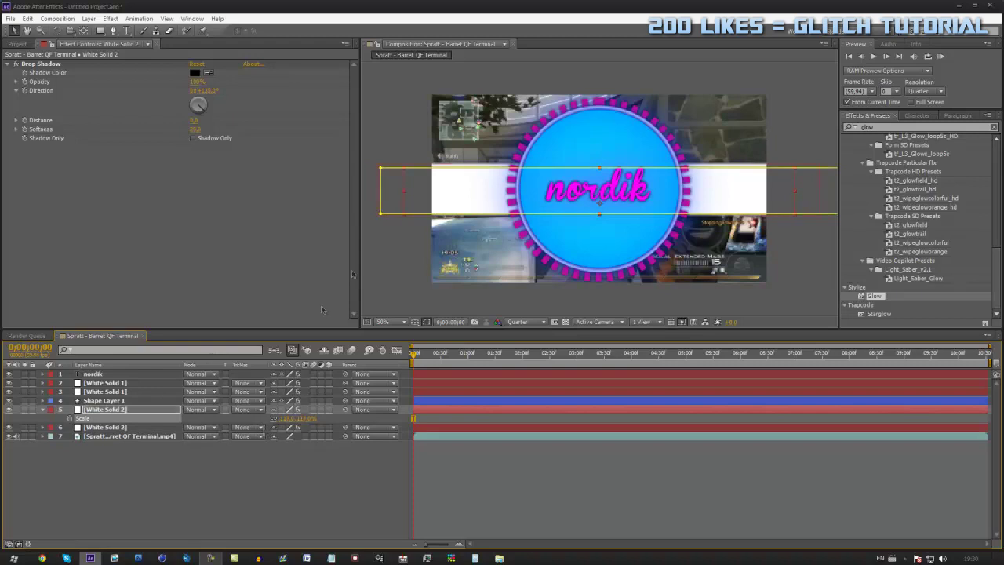
pyautogui.hotkey('shift', 'p')
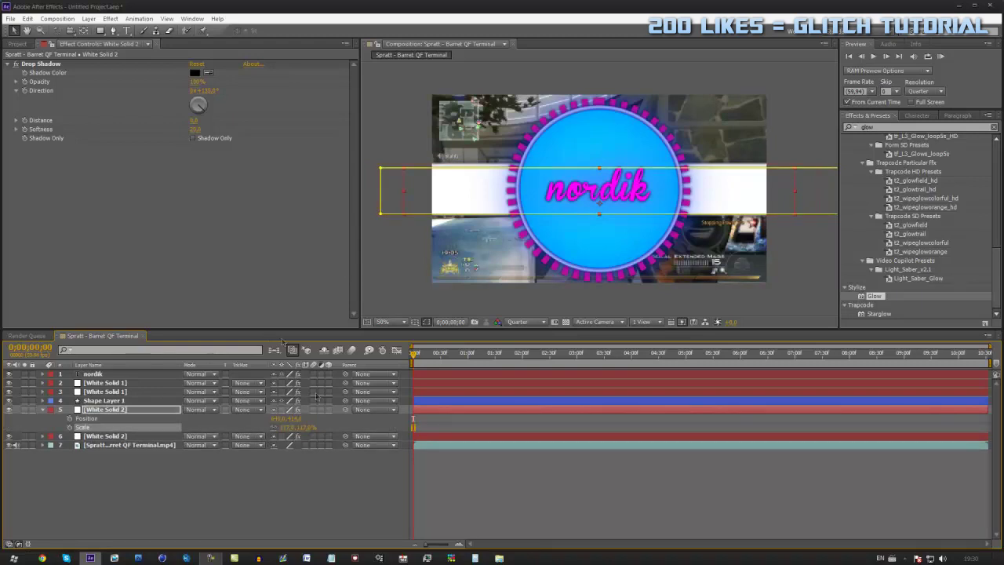
pyautogui.moveTo(292, 418); pyautogui.dragTo(286, 419)
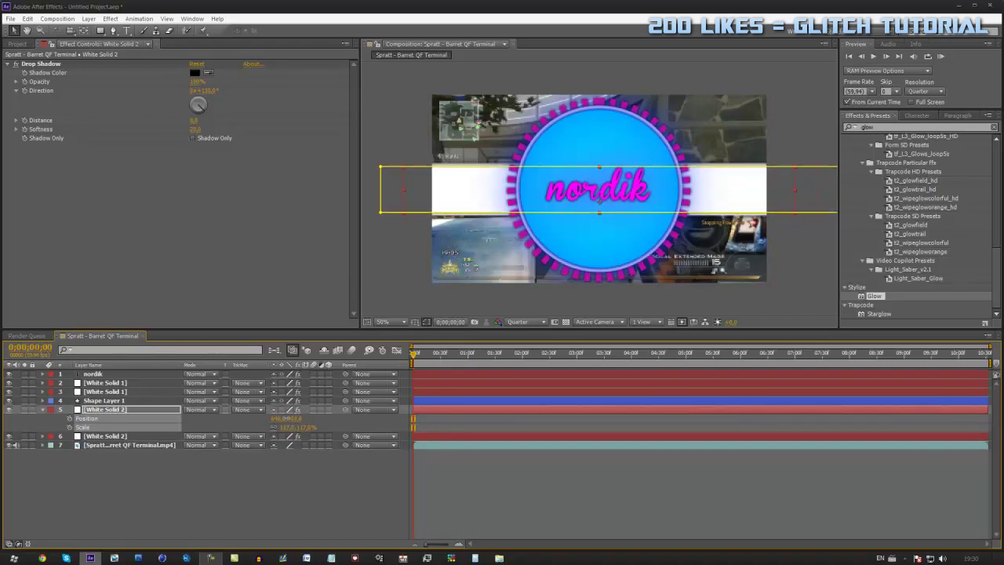
# Step: Find the Fill effect by searching for "fill" and apply it to the smaller band copy
pyautogui.moveTo(924, 128); pyautogui.dragTo(733, 132)
pyautogui.write('fill')
pyautogui.moveTo(884, 155); pyautogui.dragTo(651, 408)
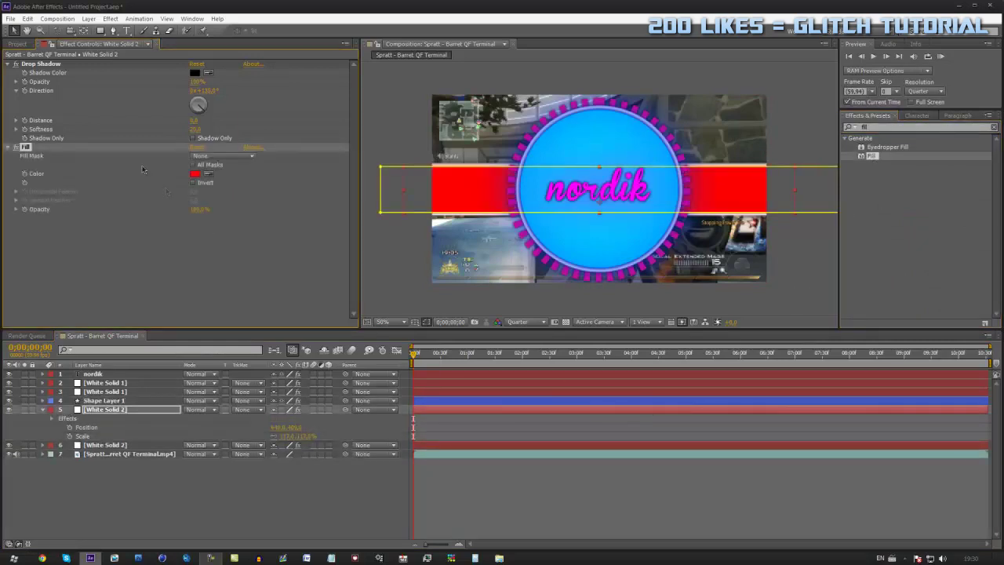
# Step: Change the smaller band's fill colour to orange and deselect its layer
pyautogui.click(195, 175)
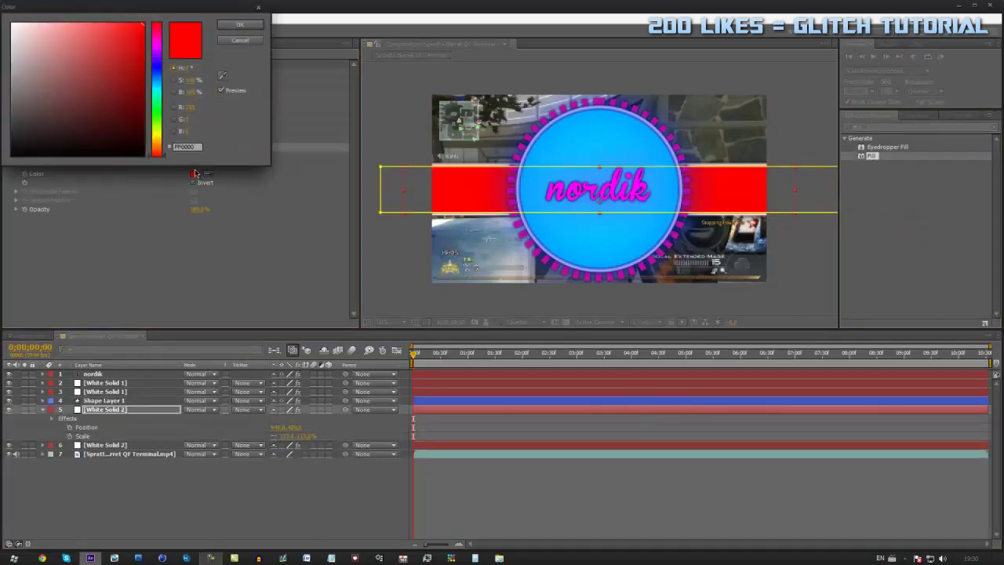
pyautogui.moveTo(159, 145); pyautogui.dragTo(156, 142)
pyautogui.click(240, 24)
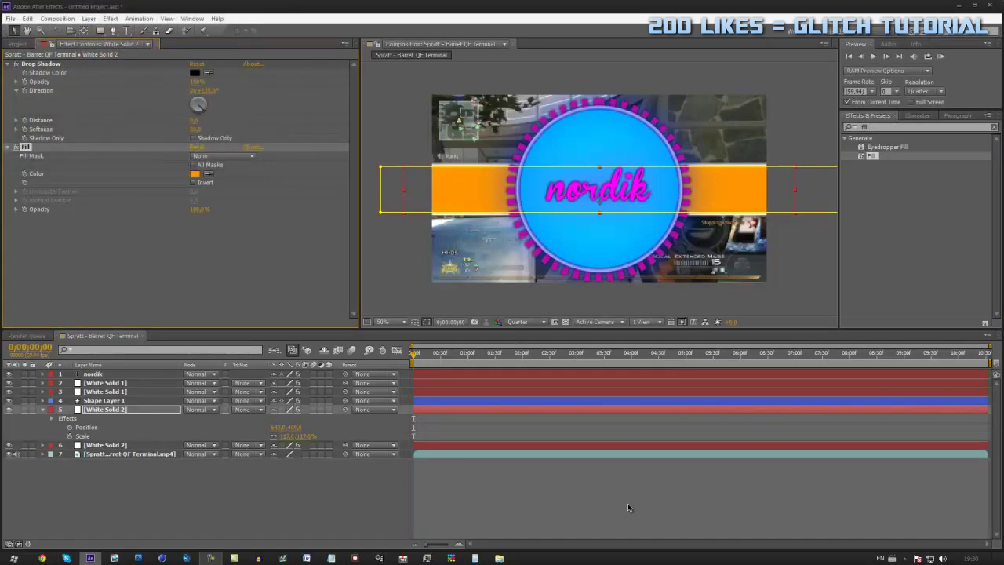
pyautogui.click(62, 420)
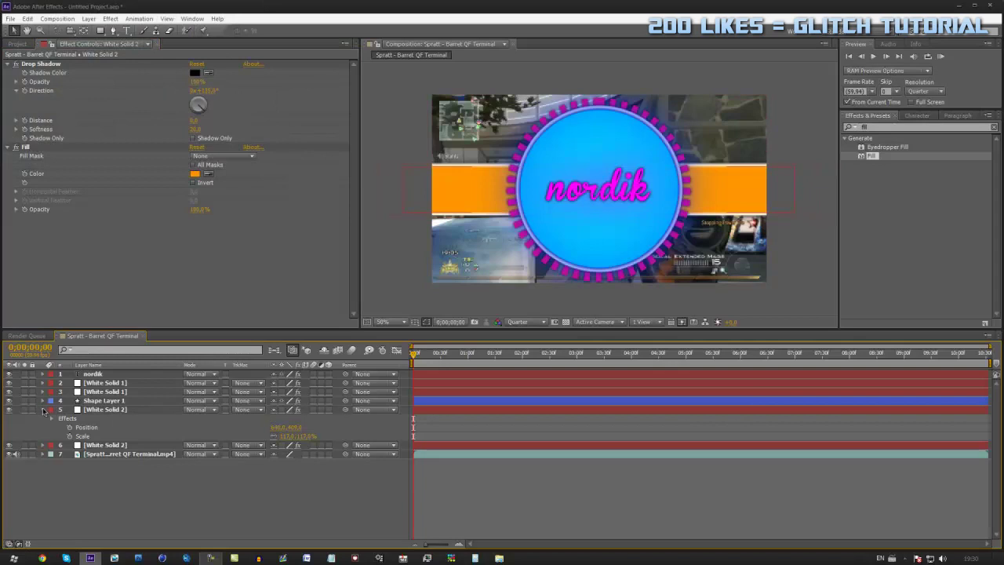
# Step: Collapse the smaller orange band layer's properties and scrub the opening frames to preview the logo over the clip
pyautogui.press('u')
pyautogui.moveTo(414, 354); pyautogui.dragTo(389, 443)
pyautogui.moveTo(430, 355); pyautogui.dragTo(404, 377)
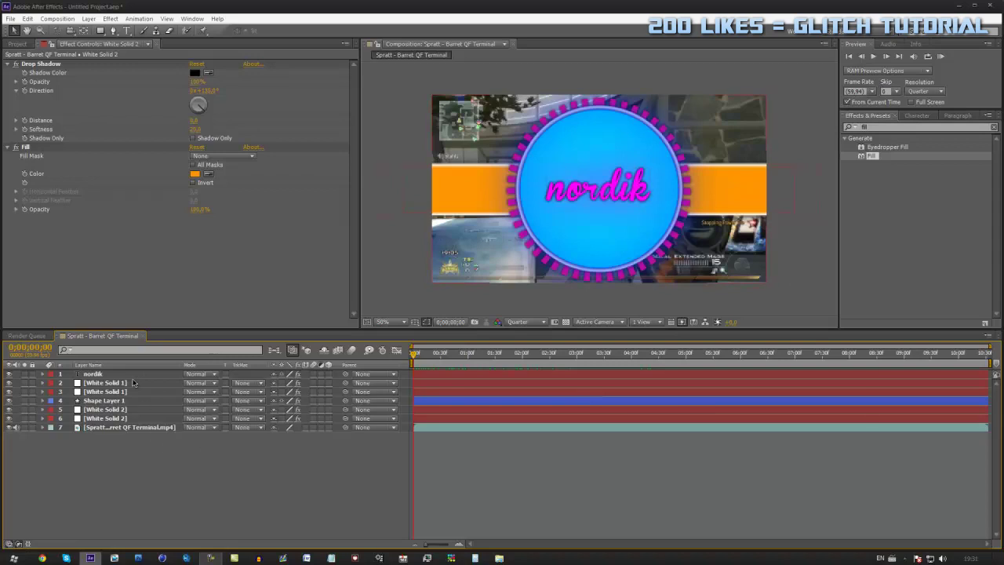
# Step: Rename the nordik text layer as Controller
pyautogui.click(104, 375)
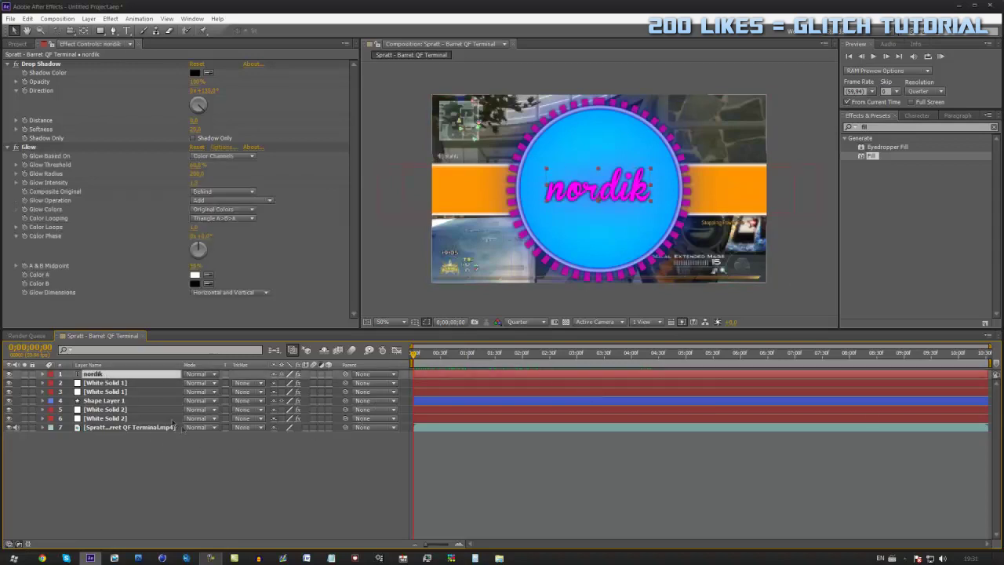
pyautogui.press('F2')
pyautogui.click(102, 382)
pyautogui.click(105, 375)
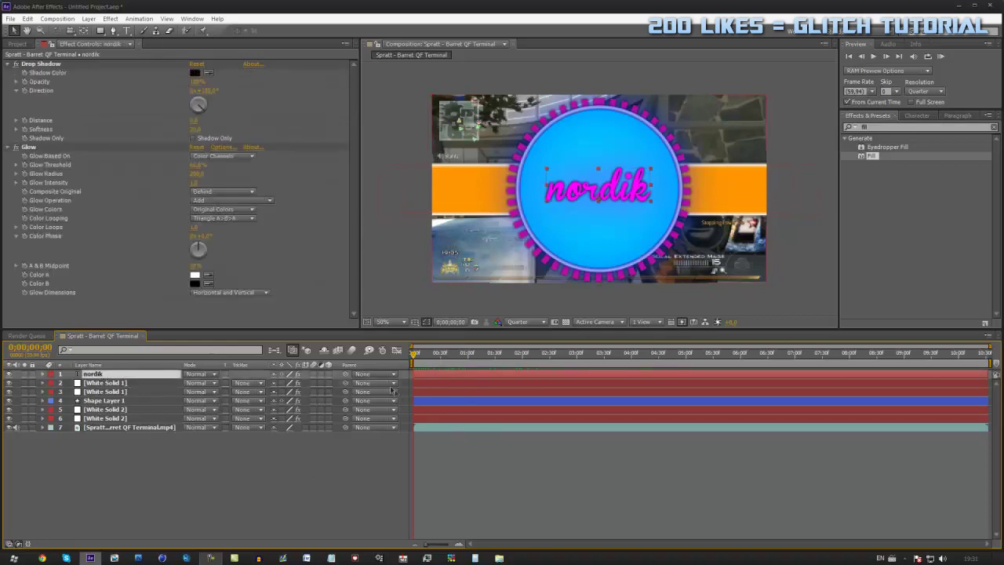
pyautogui.rightClick(107, 375)
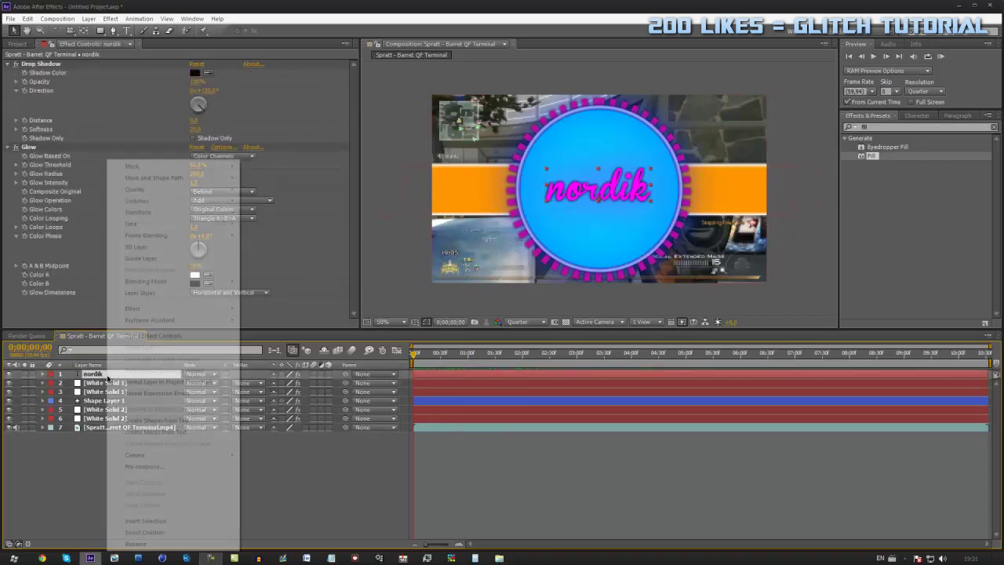
pyautogui.click(135, 544)
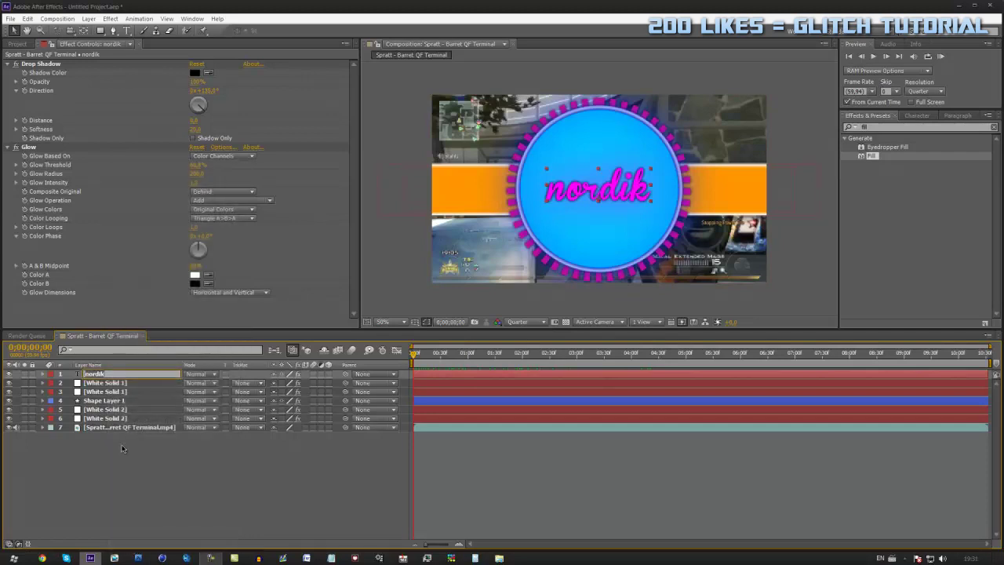
pyautogui.write('C')
pyautogui.press('Return')
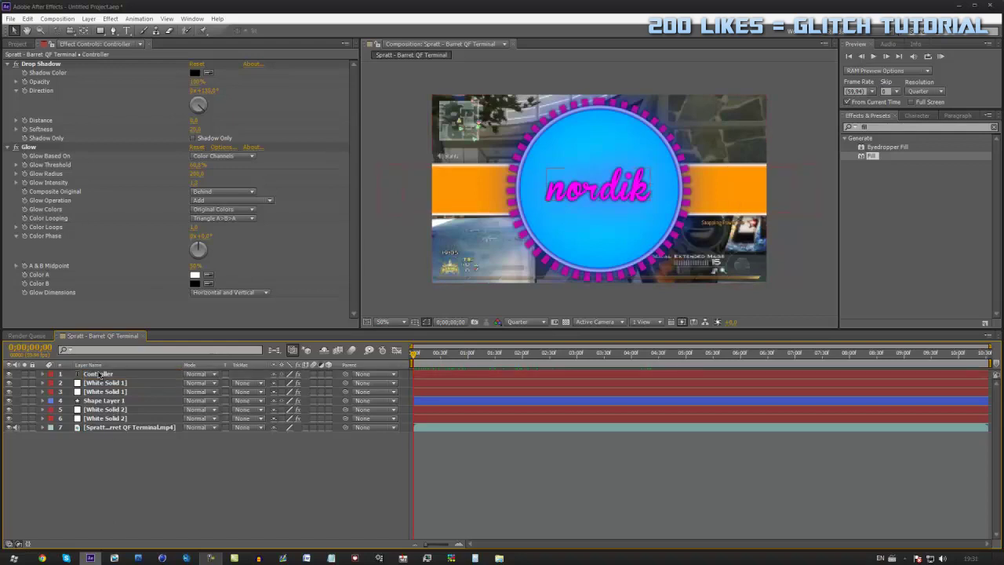
# Step: Parent the five circle, dashed ring and band layers to the Controller layer, then deselect them
pyautogui.click(98, 373)
pyautogui.click(275, 512)
pyautogui.click(102, 418)
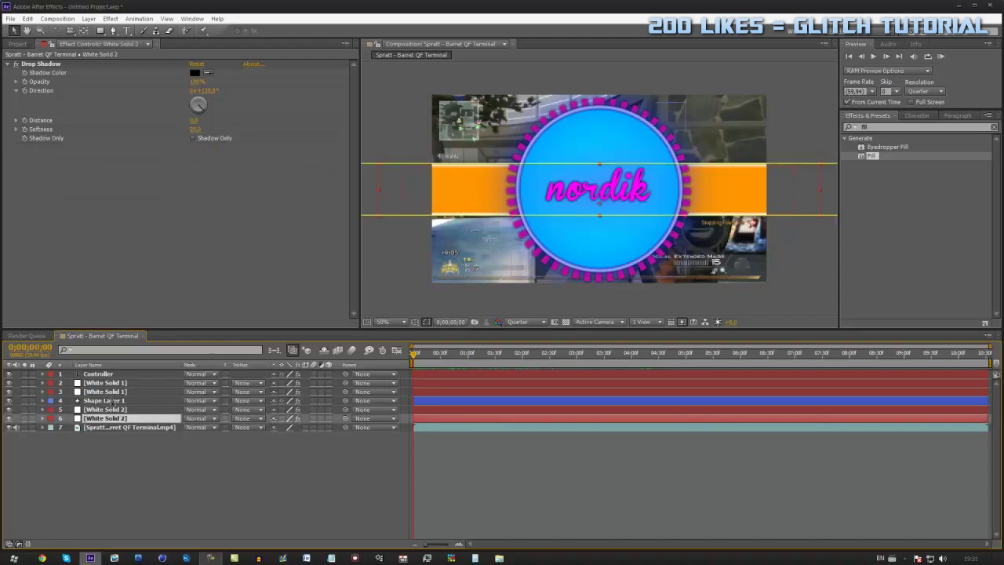
pyautogui.keyDown('shift'); pyautogui.click(116, 383); pyautogui.keyUp('shift')
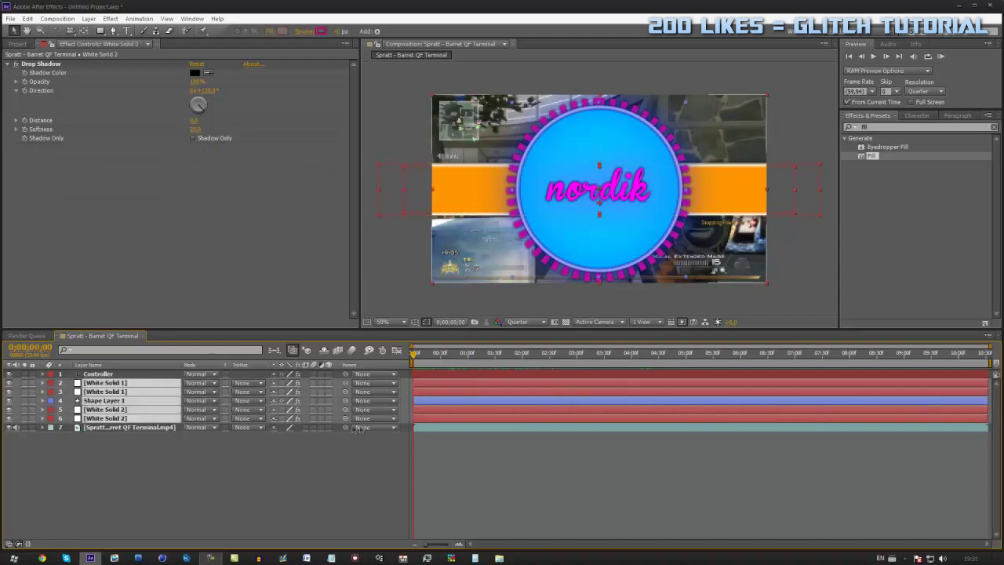
pyautogui.moveTo(345, 383); pyautogui.dragTo(130, 375)
pyautogui.click(590, 480)
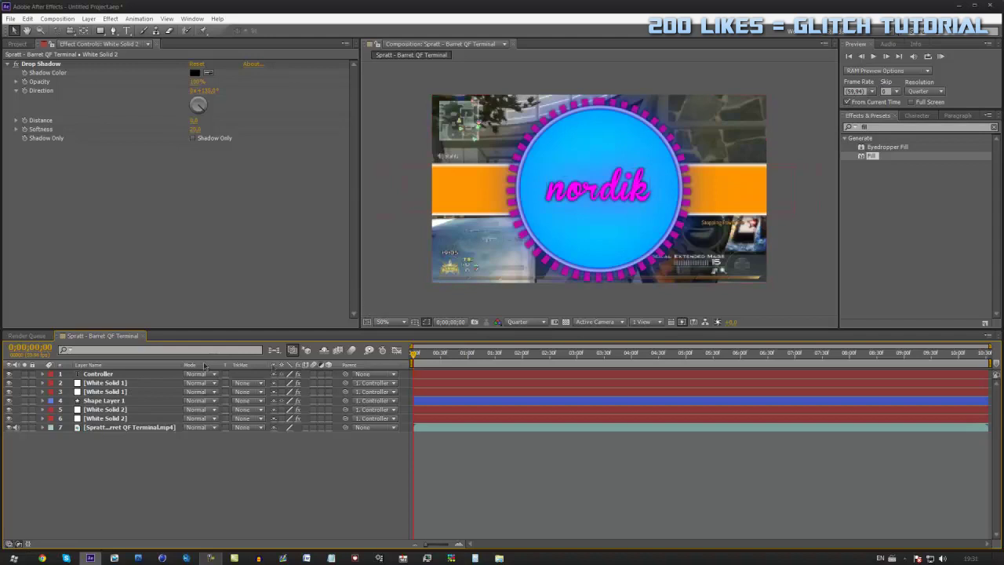
# Step: Reveal the Controller layer's Position, Rotation and Scale, and enable keyframing for Scale and Rotation at the first frame
pyautogui.click(111, 374)
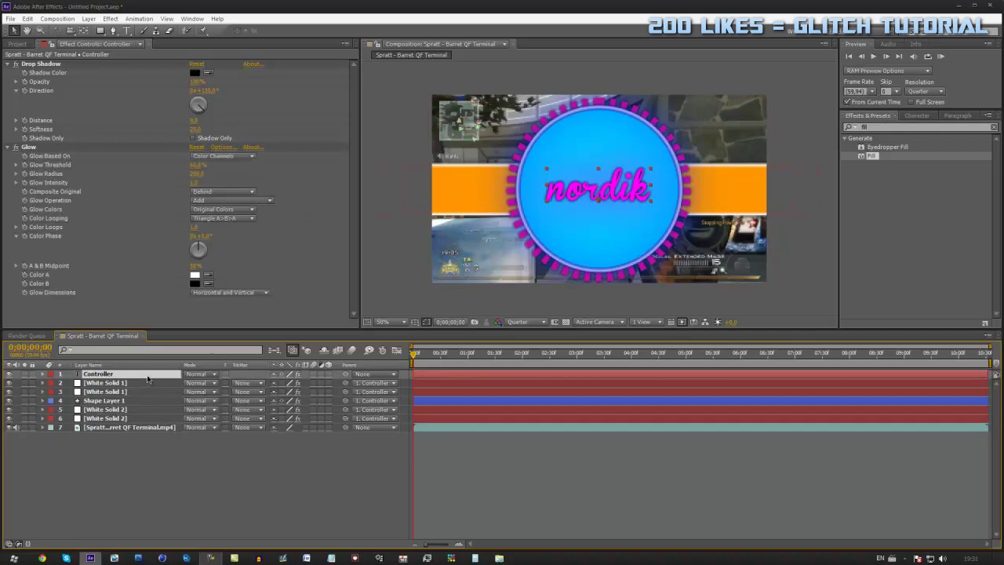
pyautogui.press('p')
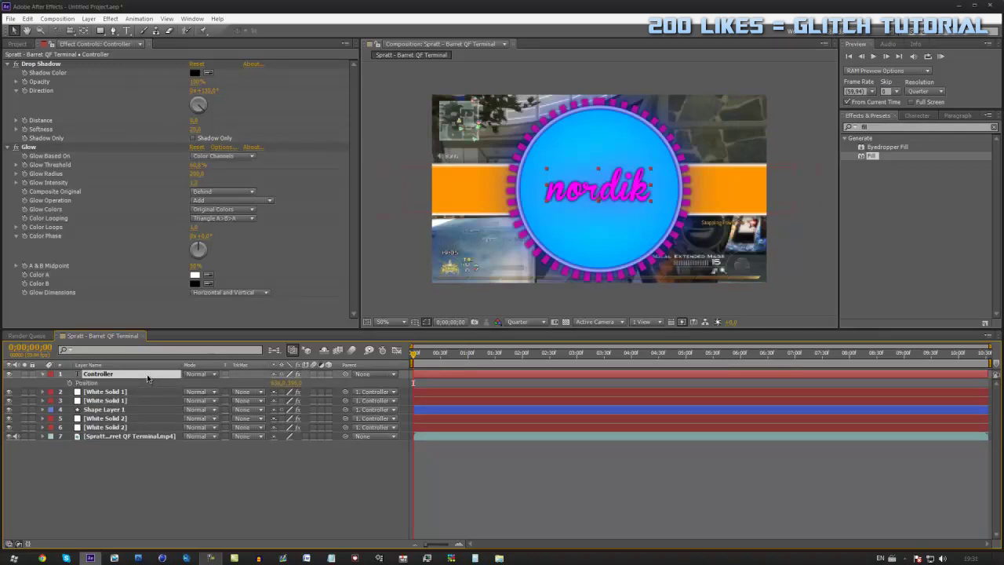
pyautogui.hotkey('shift', 'r')
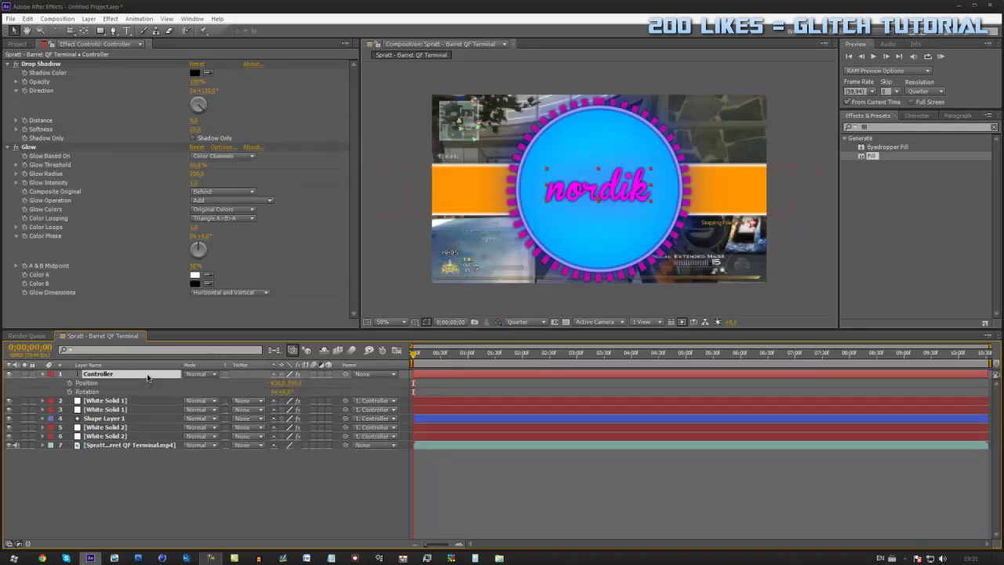
pyautogui.hotkey('shift', 's')
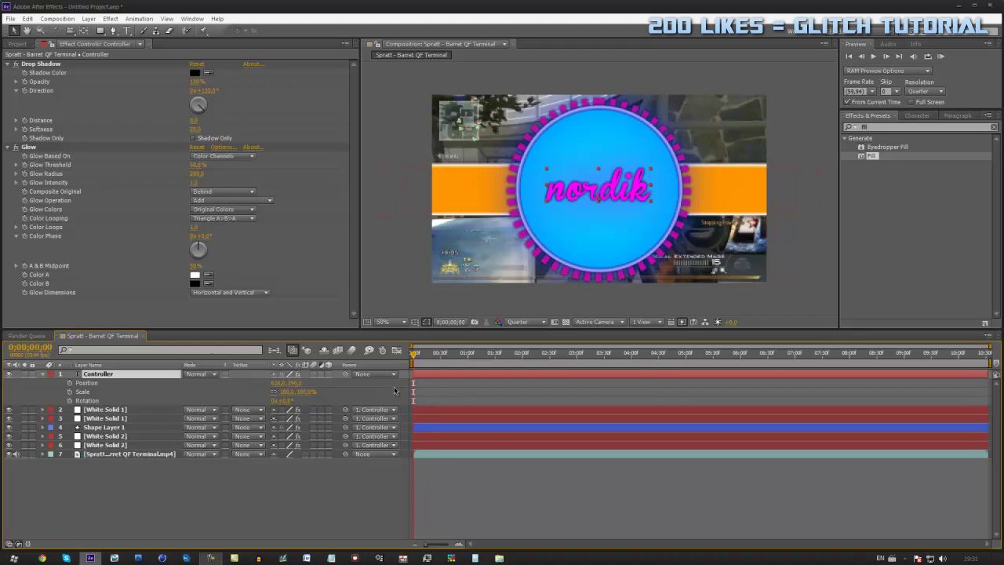
pyautogui.click(455, 493)
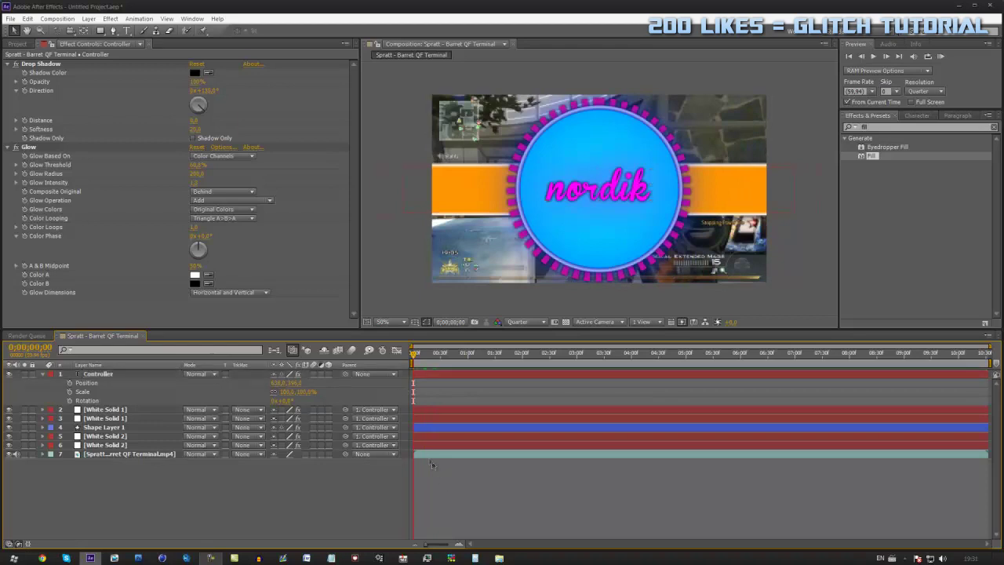
pyautogui.click(70, 391)
pyautogui.click(69, 400)
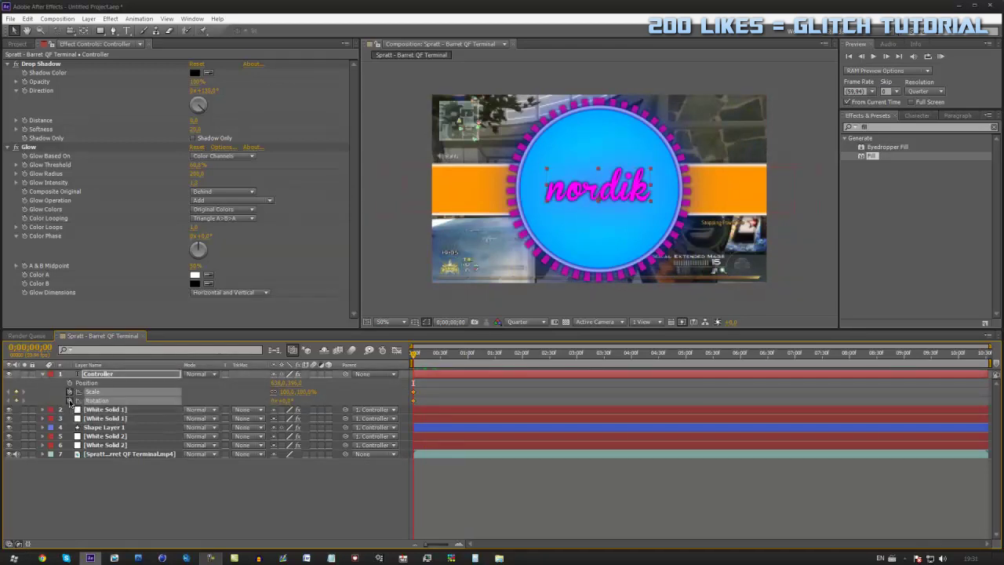
# Step: Set the Controller's Scale to 0% and Rotation to 180° in the first-frame keyframes
pyautogui.click(284, 391)
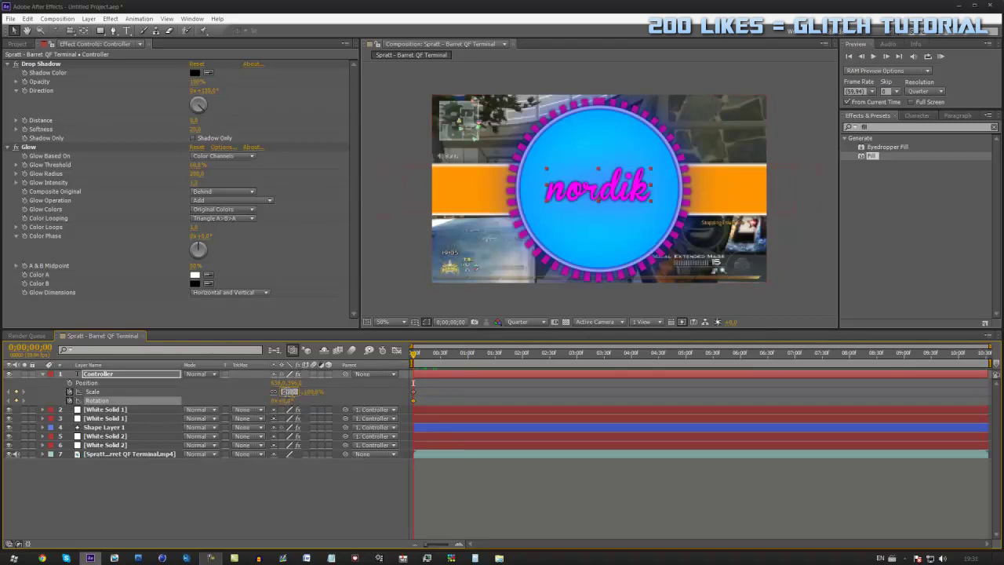
pyautogui.write('0')
pyautogui.press('Return')
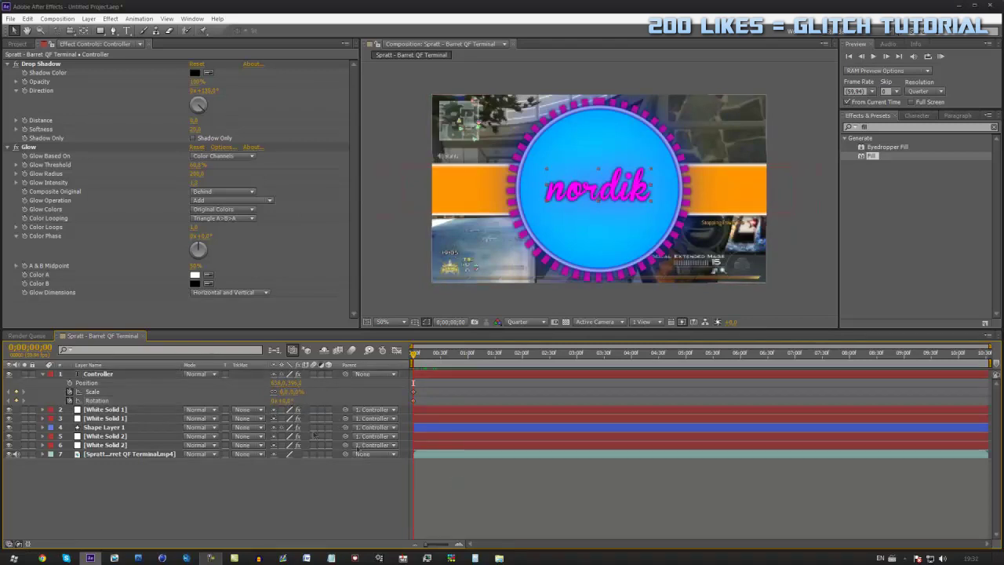
pyautogui.click(283, 400)
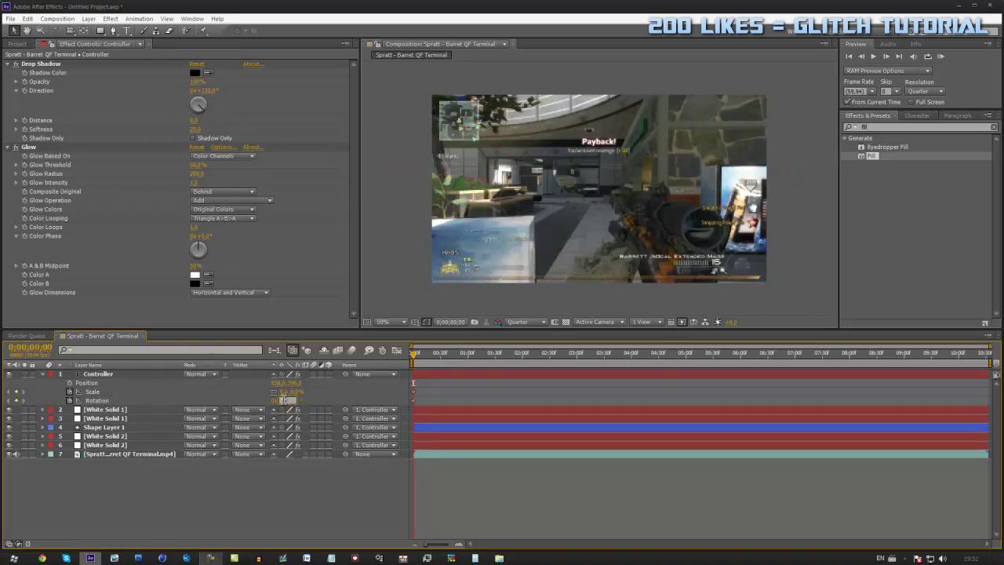
pyautogui.write('180')
pyautogui.press('Return')
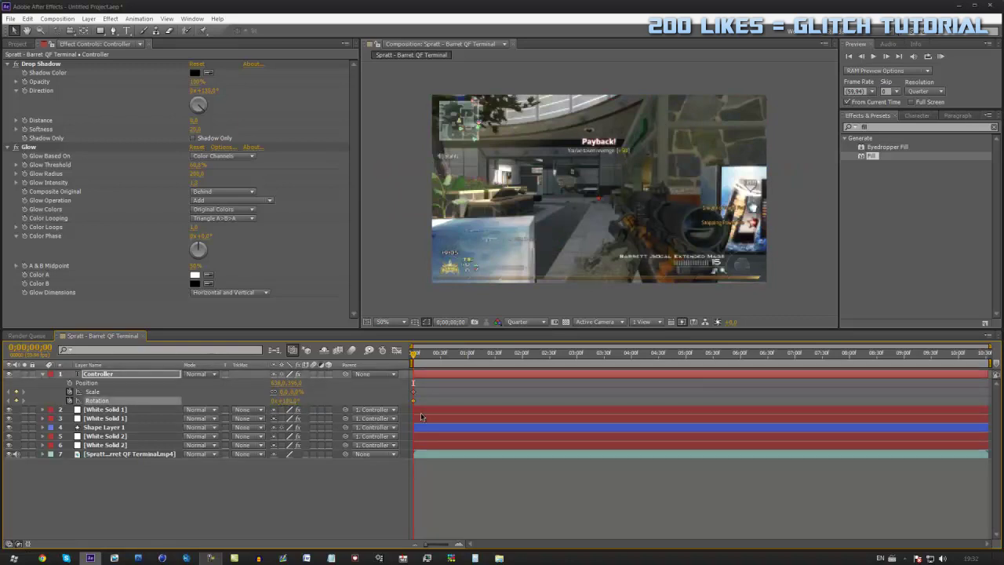
# Step: At frame 12, keyframe the Controller's Rotation at 360° and its Scale at 110%
pyautogui.click(424, 358)
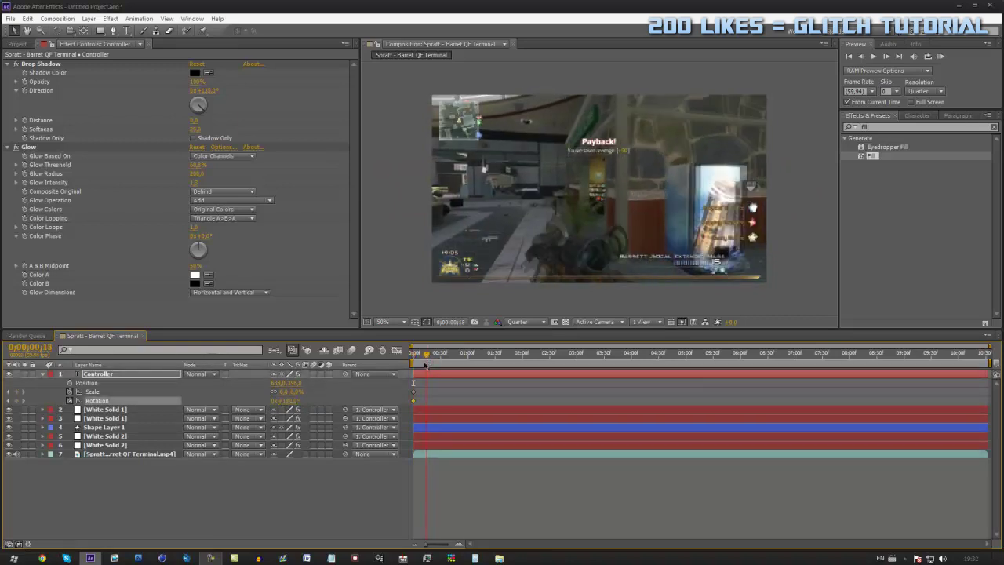
pyautogui.click(289, 400)
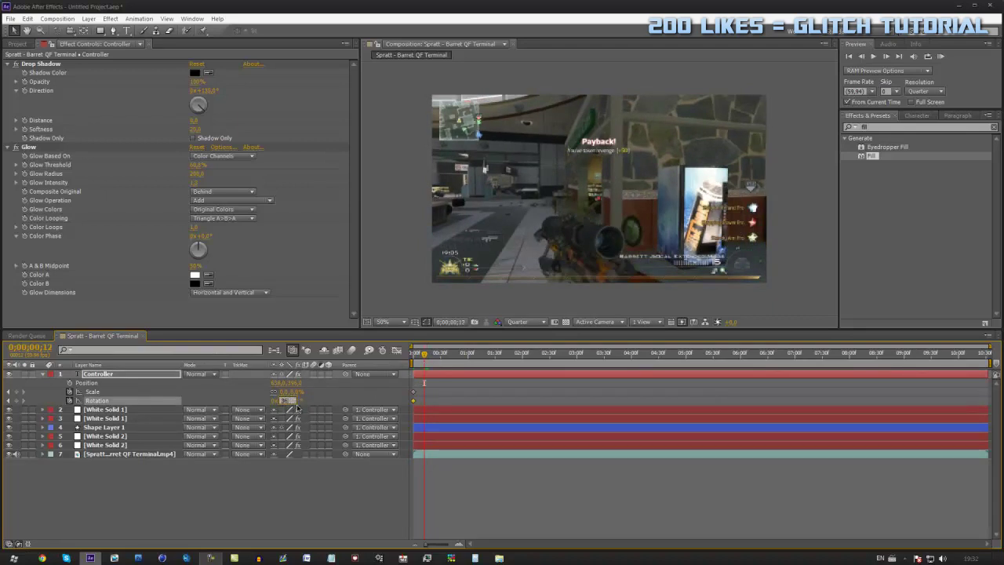
pyautogui.write('360')
pyautogui.click(366, 487)
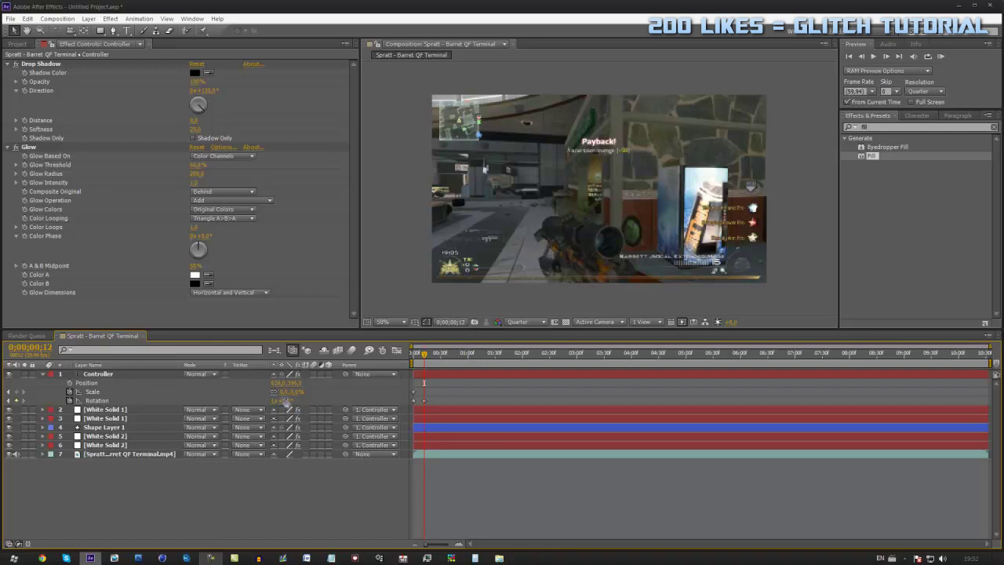
pyautogui.click(287, 392)
pyautogui.write('110')
pyautogui.press('Return')
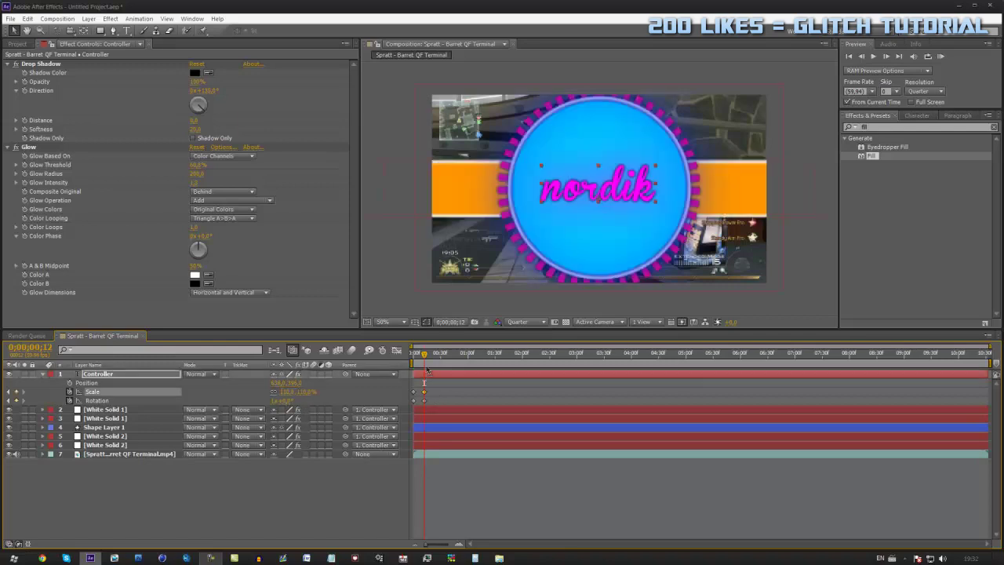
# Step: At frame 20, keyframe the Controller's Scale at 100% and scrub through the scaling to preview it
pyautogui.moveTo(427, 363); pyautogui.dragTo(433, 358)
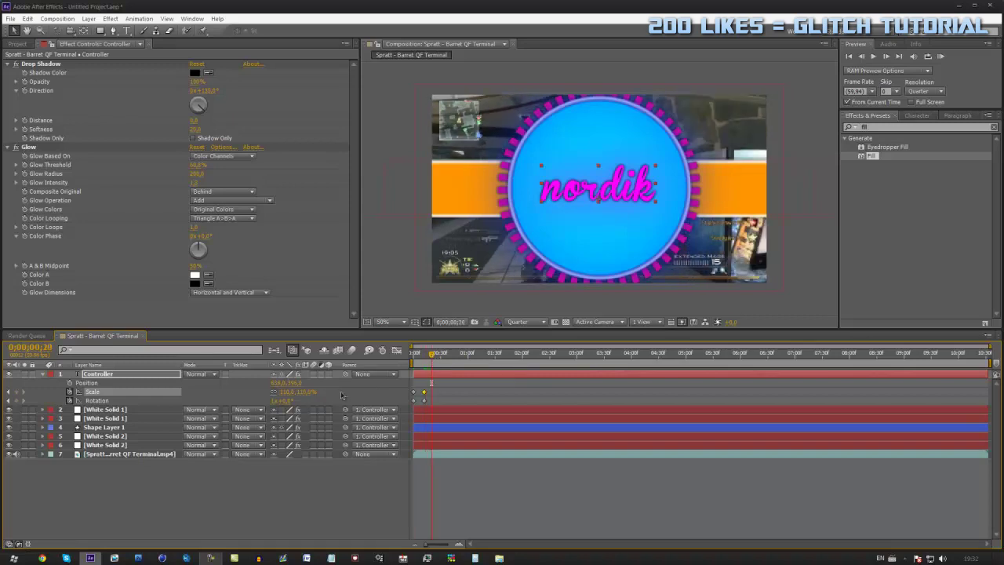
pyautogui.click(287, 392)
pyautogui.write('100')
pyautogui.press('Return')
pyautogui.moveTo(433, 365); pyautogui.dragTo(428, 409)
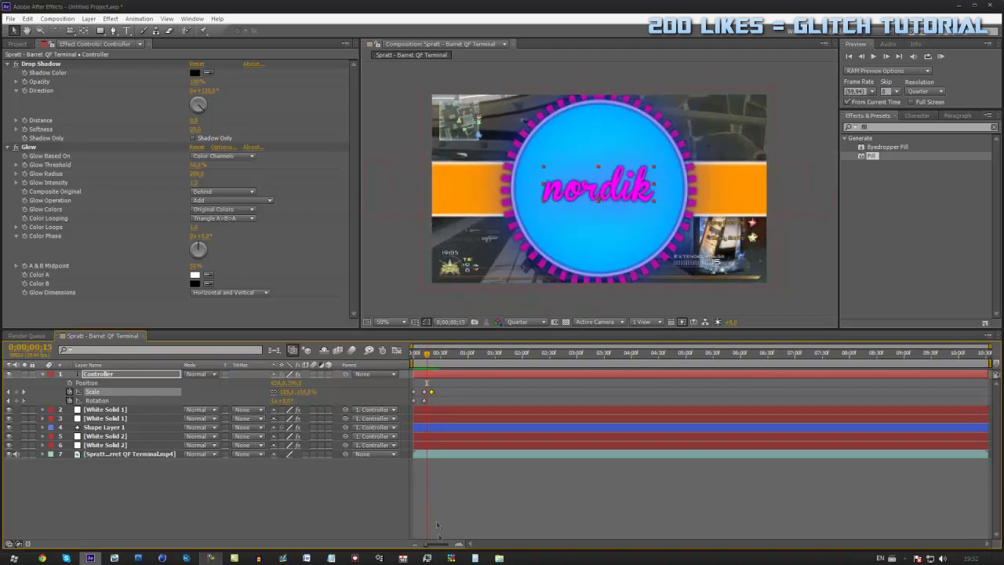
# Step: Add a Rotation keyframe at frame 20 in line with the Controller's last Scale keyframe
pyautogui.click(460, 542)
pyautogui.moveTo(434, 363); pyautogui.dragTo(451, 425)
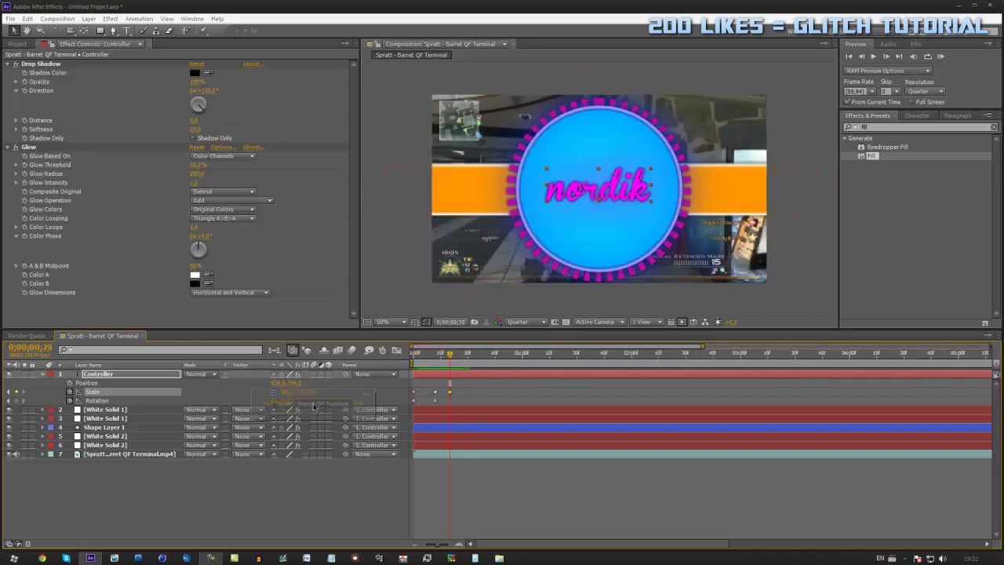
pyautogui.click(384, 492)
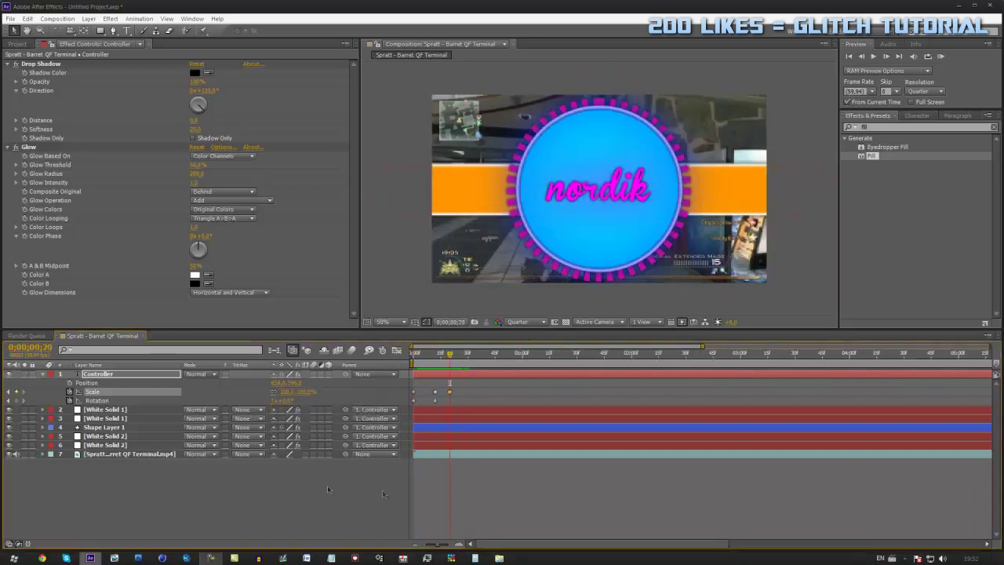
pyautogui.click(16, 400)
# Step: Set the Controller's frame-12 Rotation keyframe to 1x+5° and scrub through the movement to check it
pyautogui.click(8, 400)
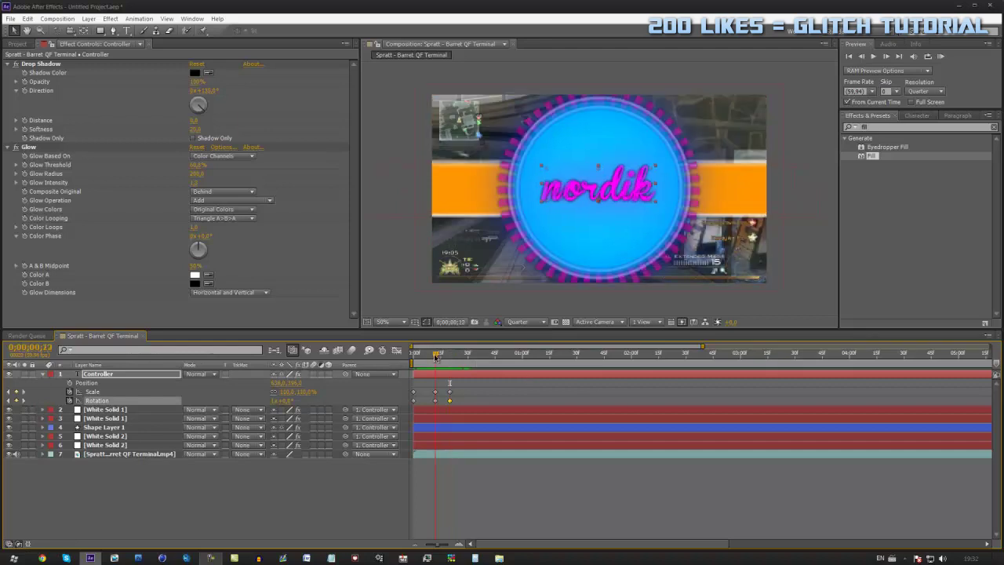
pyautogui.click(287, 400)
pyautogui.write('5')
pyautogui.press('Return')
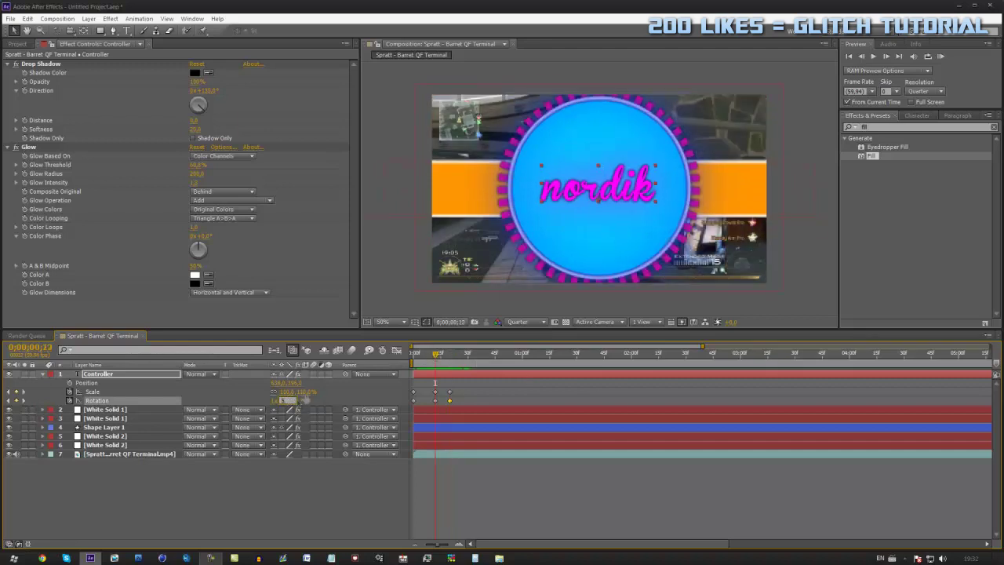
pyautogui.click(630, 491)
pyautogui.moveTo(437, 359); pyautogui.dragTo(446, 451)
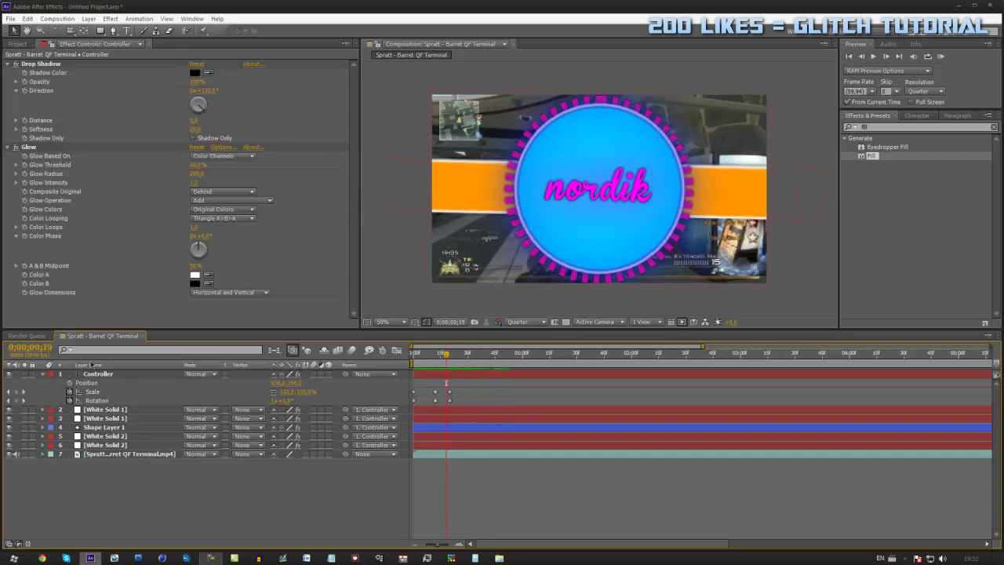
# Step: Apply Easy Ease to the first and last Scale and Rotation keyframes of the Controller and scrub through the result
pyautogui.moveTo(453, 386); pyautogui.dragTo(445, 410)
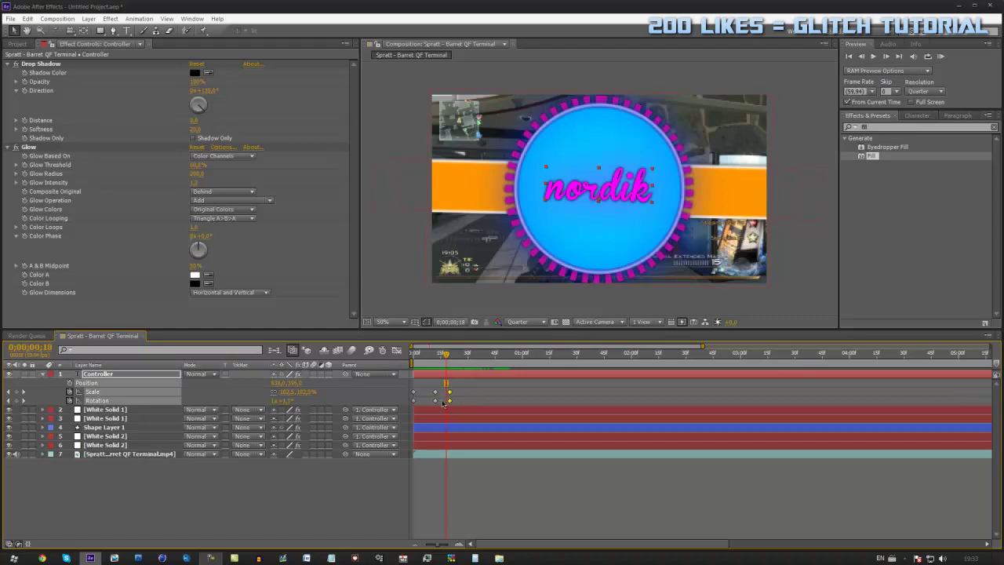
pyautogui.moveTo(420, 386); pyautogui.dragTo(410, 407)
pyautogui.rightClick(453, 405)
pyautogui.moveTo(506, 524)
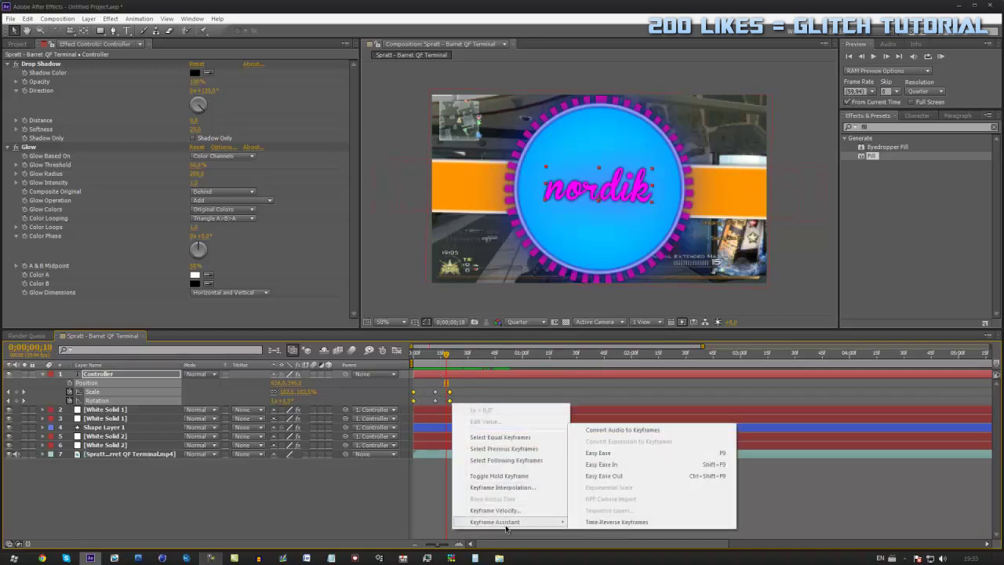
pyautogui.click(587, 454)
pyautogui.click(586, 464)
pyautogui.click(440, 363)
pyautogui.moveTo(439, 364); pyautogui.dragTo(418, 364)
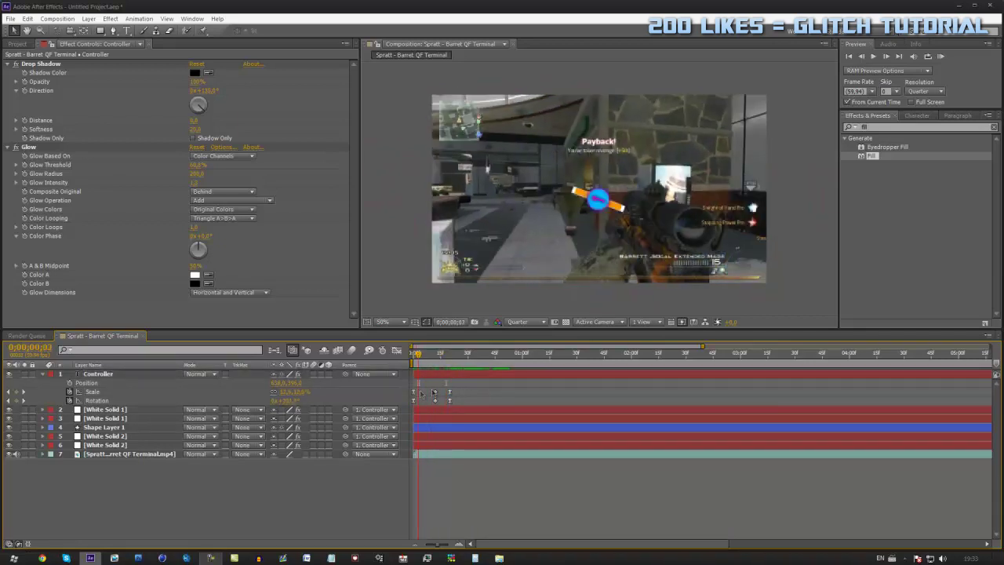
# Step: In the Graph Editor, lengthen the outgoing ease handle of the Controller's first Rotation keyframe to about frame 6
pyautogui.moveTo(461, 387); pyautogui.dragTo(430, 404)
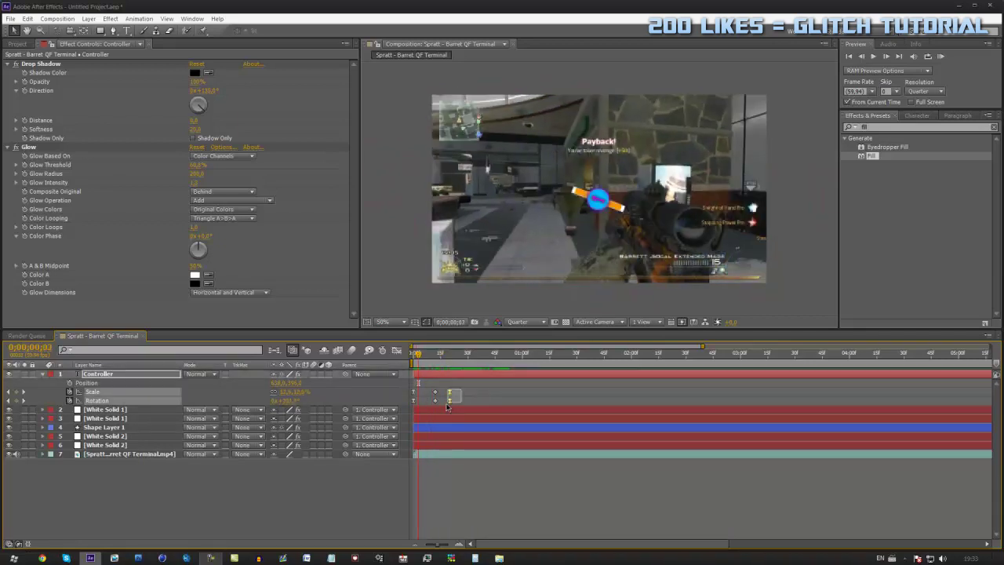
pyautogui.click(396, 350)
pyautogui.click(459, 544)
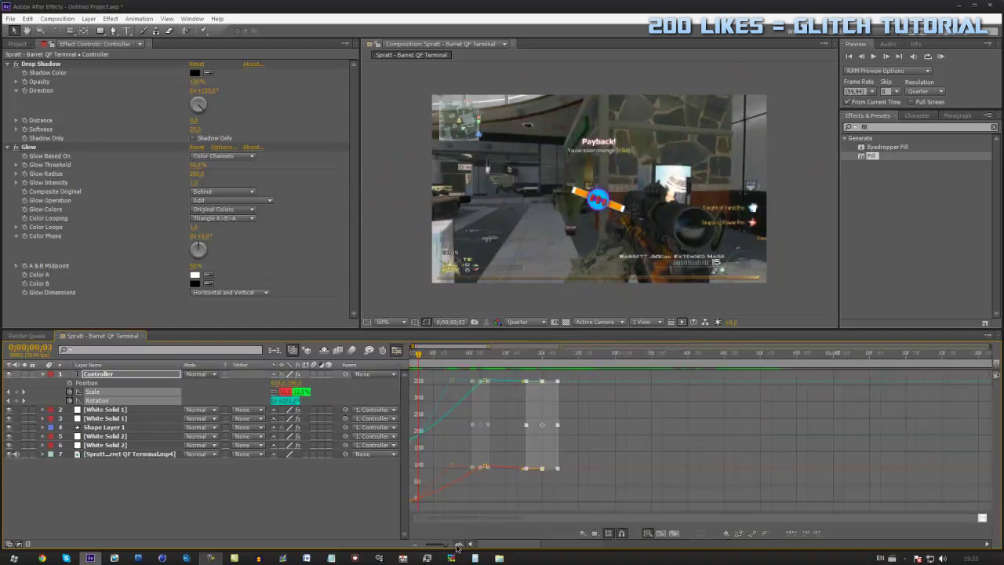
pyautogui.click(459, 545)
pyautogui.click(459, 544)
pyautogui.moveTo(486, 544); pyautogui.dragTo(472, 543)
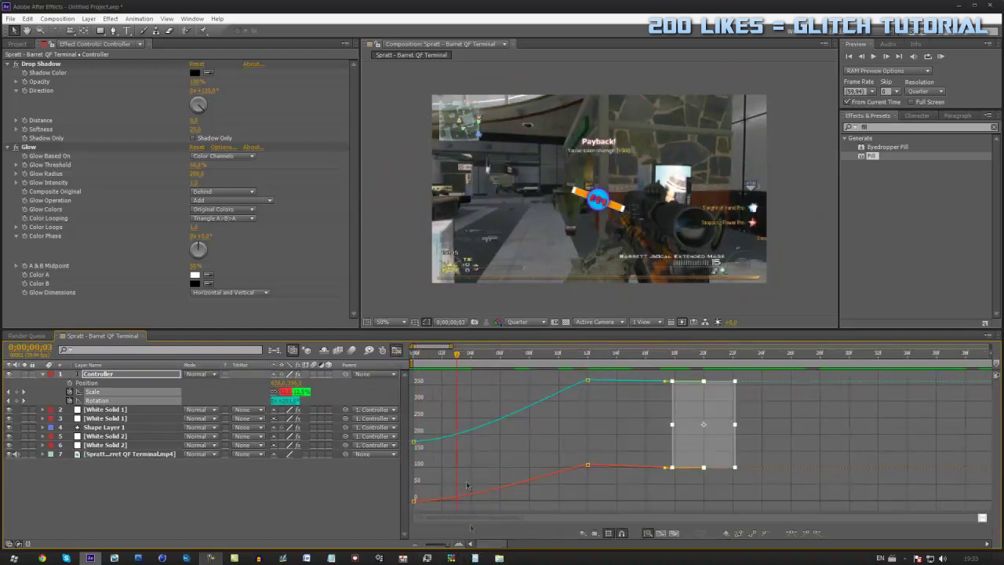
pyautogui.click(430, 438)
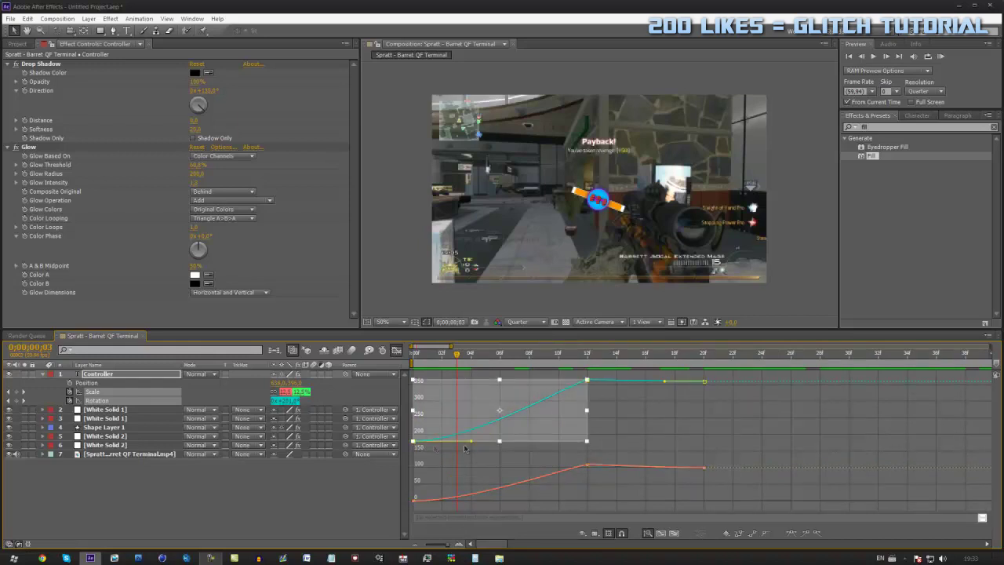
pyautogui.moveTo(472, 445); pyautogui.dragTo(502, 446)
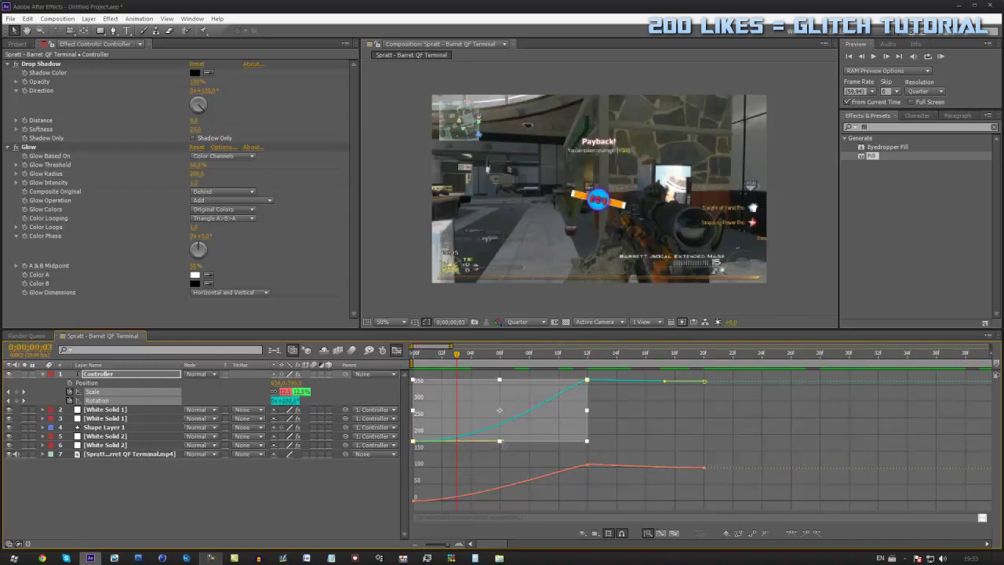
# Step: Lengthen the outgoing ease handle of the Controller's first Scale keyframe to about frame 6, leave the Graph Editor and scrub through the result
pyautogui.click(438, 497)
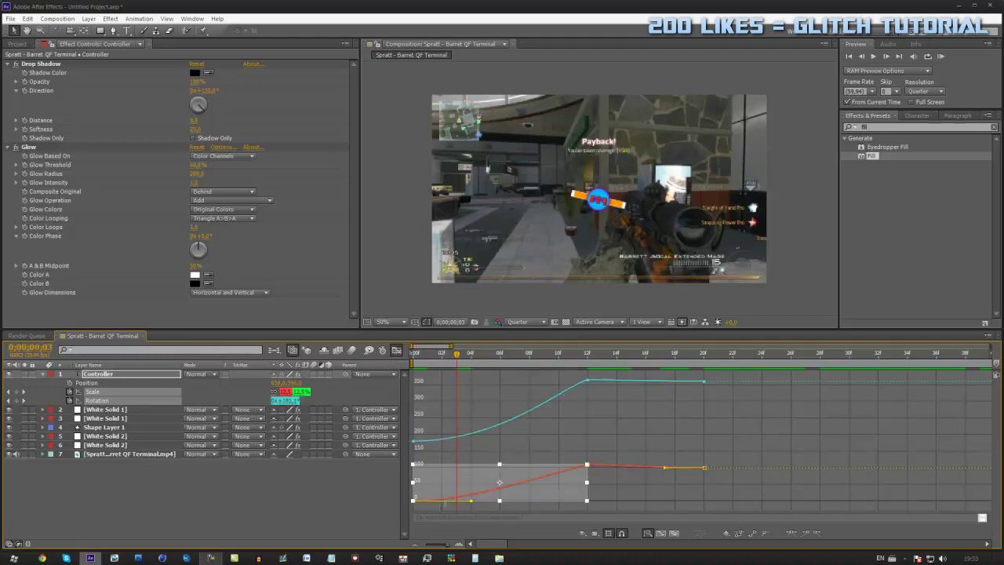
pyautogui.moveTo(471, 501); pyautogui.dragTo(499, 500)
pyautogui.click(396, 350)
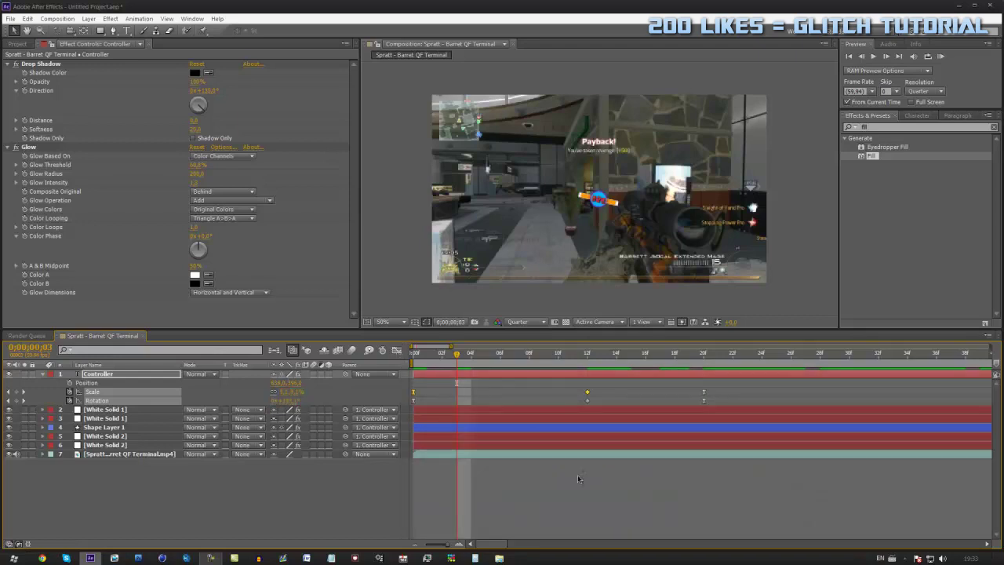
pyautogui.click(416, 543)
pyautogui.click(416, 544)
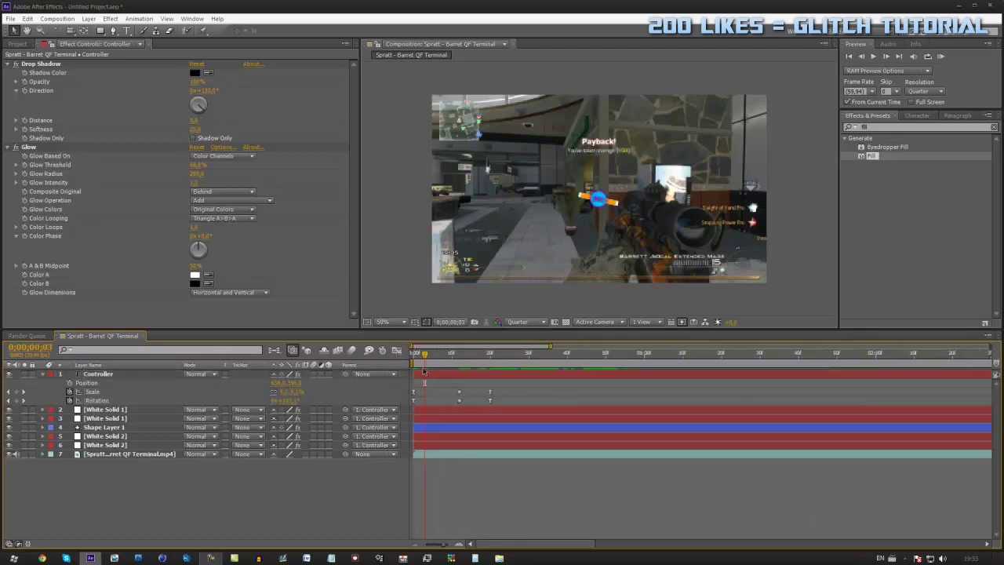
pyautogui.moveTo(432, 358); pyautogui.dragTo(444, 402)
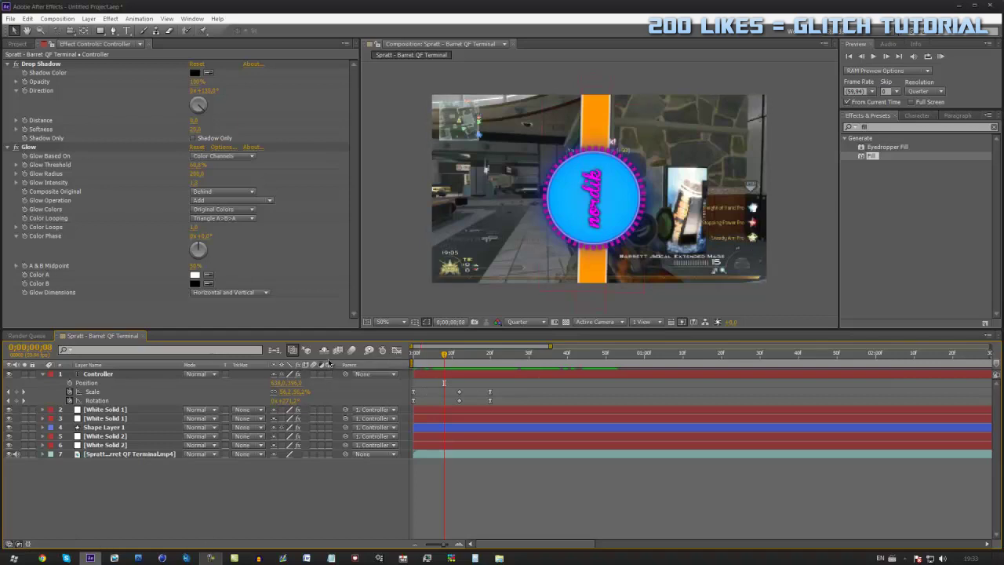
pyautogui.rightClick(358, 363)
pyautogui.moveTo(385, 393)
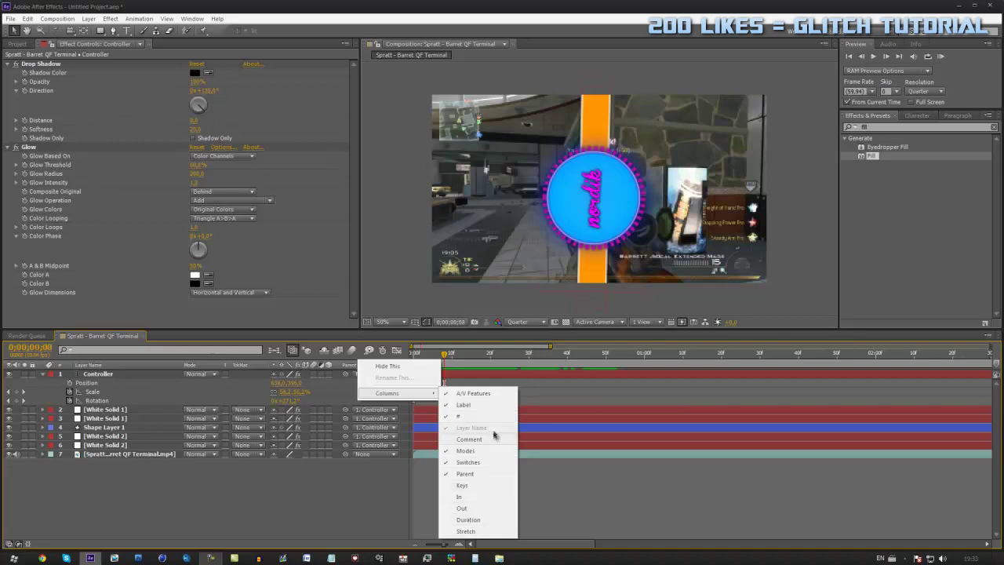
pyautogui.click(240, 540)
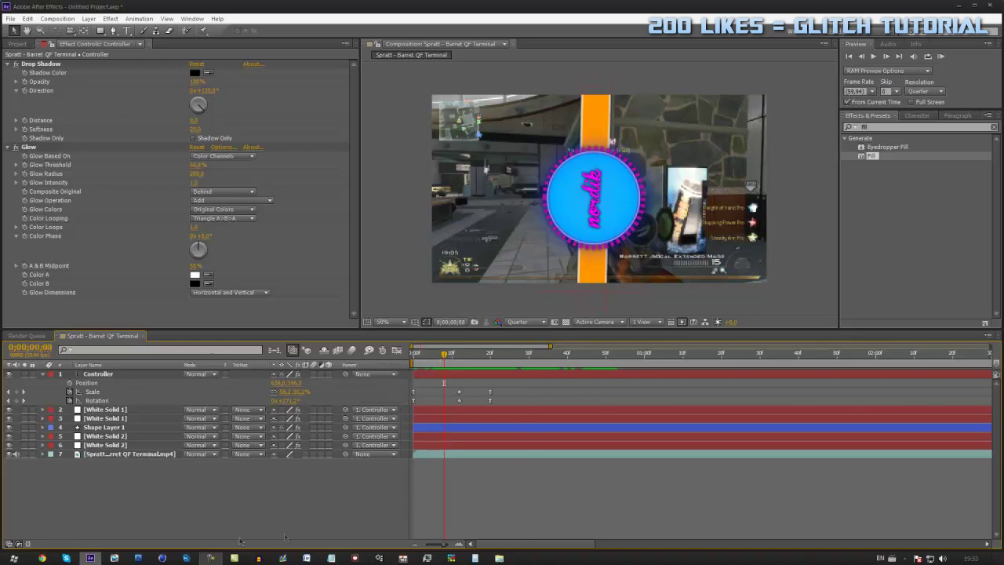
pyautogui.click(28, 543)
pyautogui.click(28, 544)
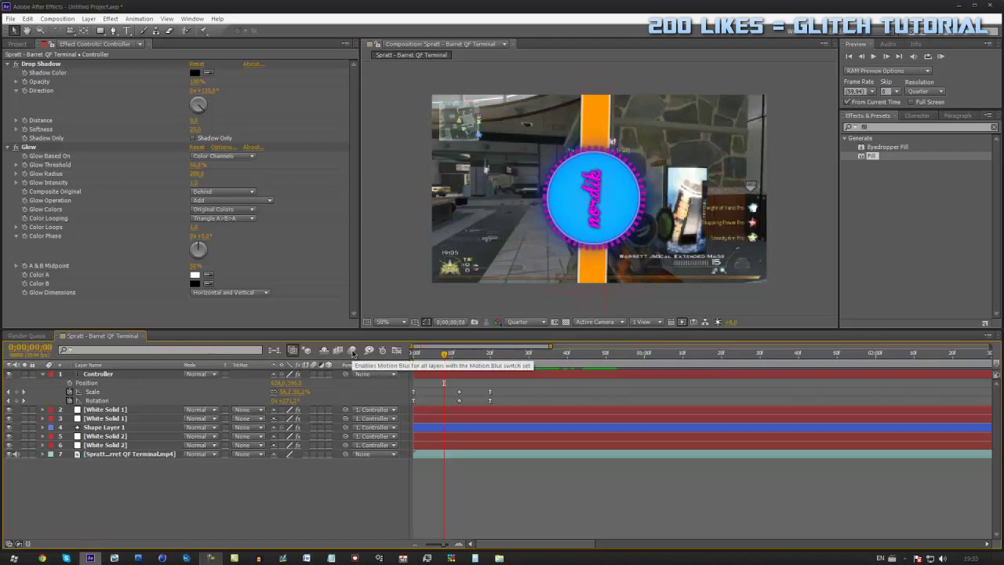
# Step: Enable motion blur for the composition and for all six layers above the gameplay clip, and scrub through the opening frames
pyautogui.click(352, 351)
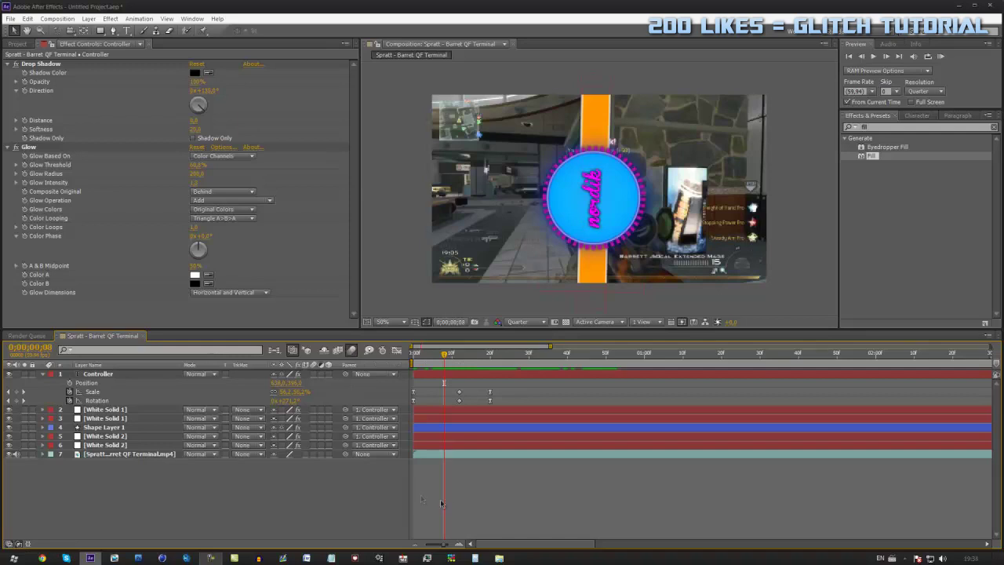
pyautogui.click(42, 374)
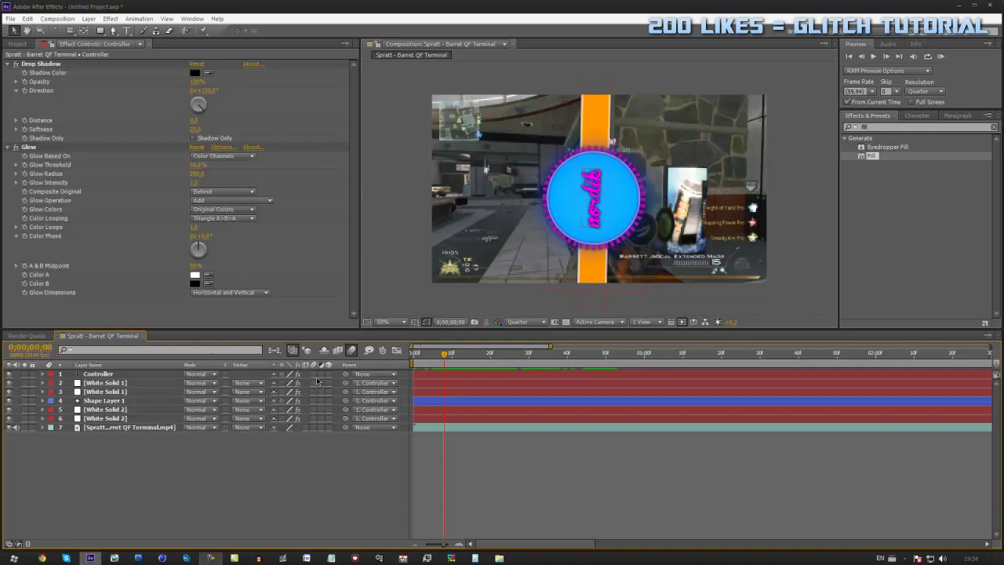
pyautogui.moveTo(314, 377); pyautogui.dragTo(317, 424)
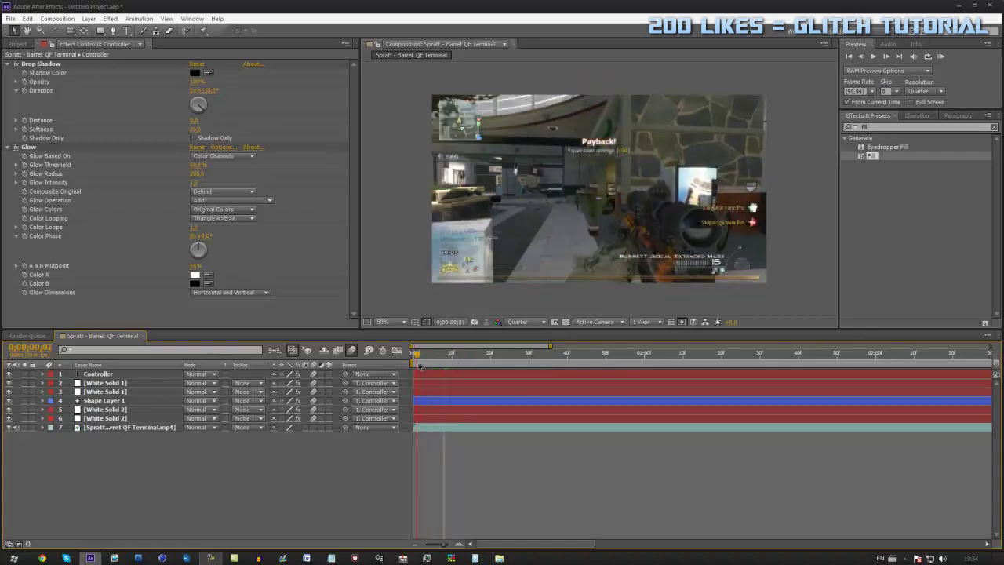
pyautogui.moveTo(444, 367); pyautogui.dragTo(441, 396)
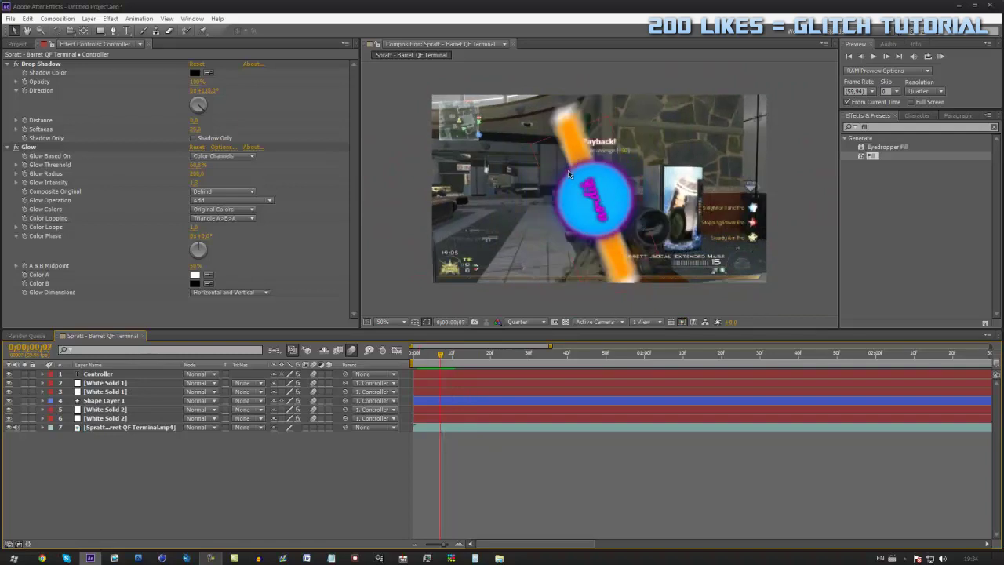
# Step: Compare the logo with motion blur off and on at frames 7 and 9, and scrub through the animation to frame 24
pyautogui.click(353, 351)
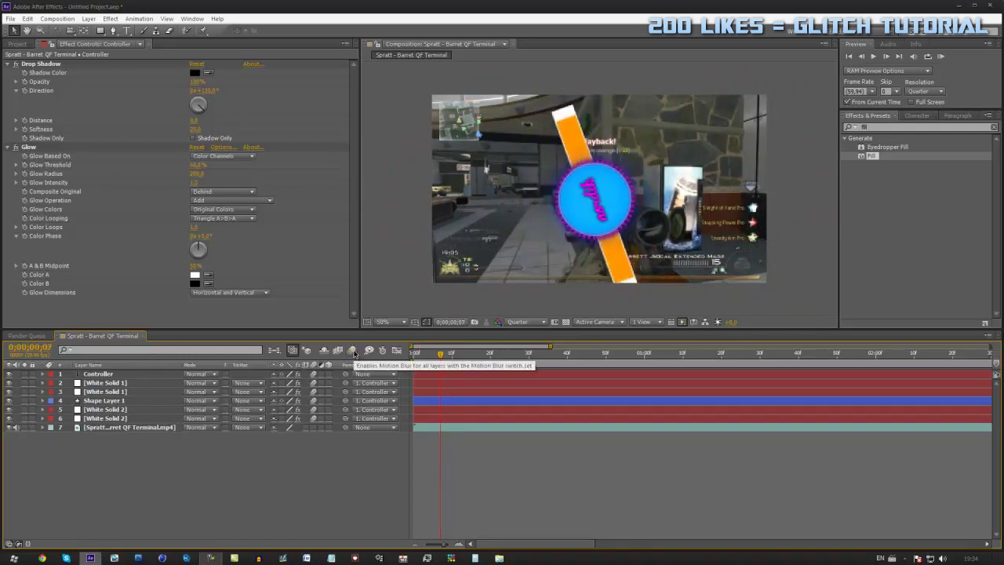
pyautogui.click(352, 351)
pyautogui.click(449, 363)
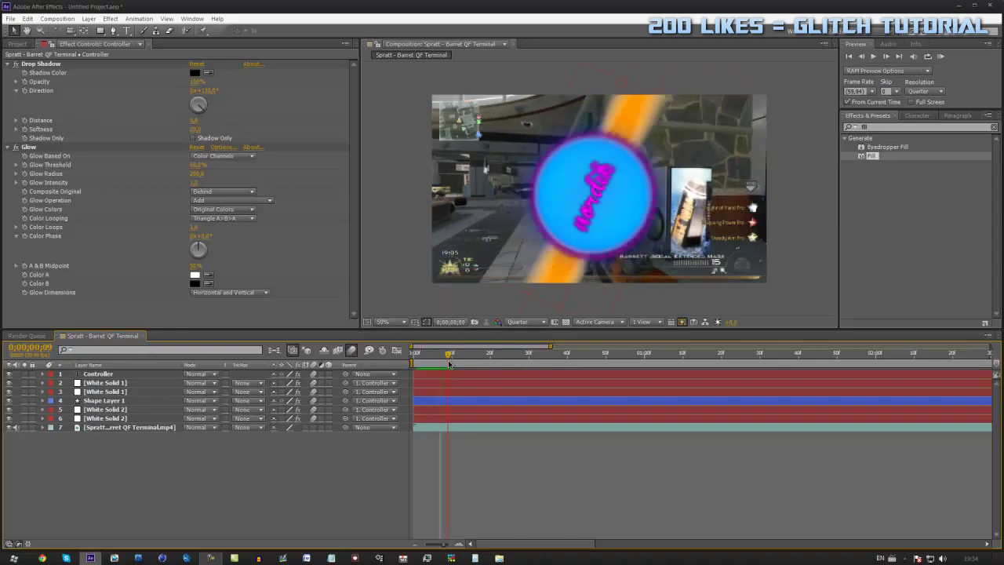
pyautogui.click(352, 350)
pyautogui.click(352, 350)
pyautogui.click(417, 355)
pyautogui.moveTo(418, 380); pyautogui.dragTo(506, 439)
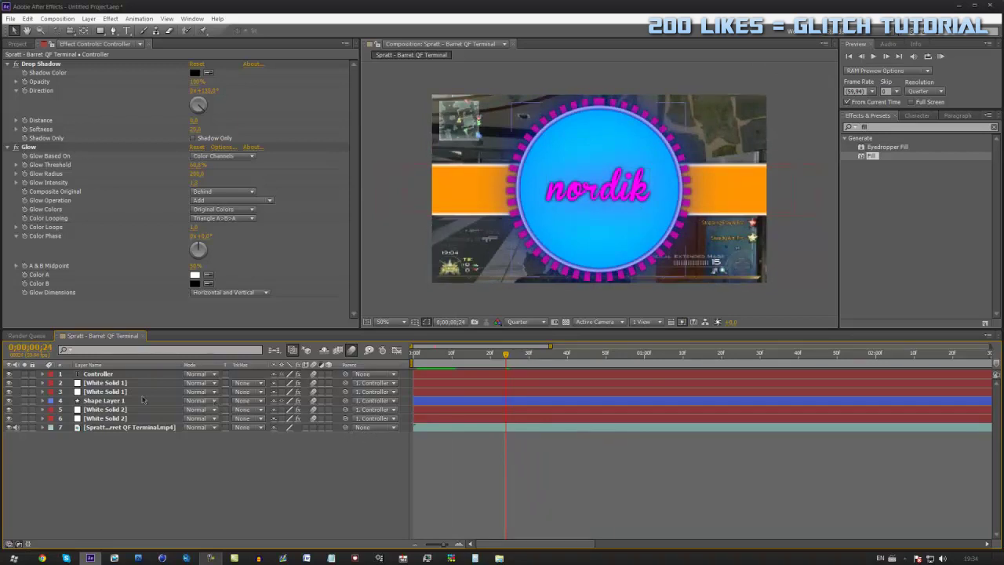
# Step: Animate Shape Layer 1's Rotation from 0° at frame 0 to about one full turn at 0;00;01;04
pyautogui.click(92, 416)
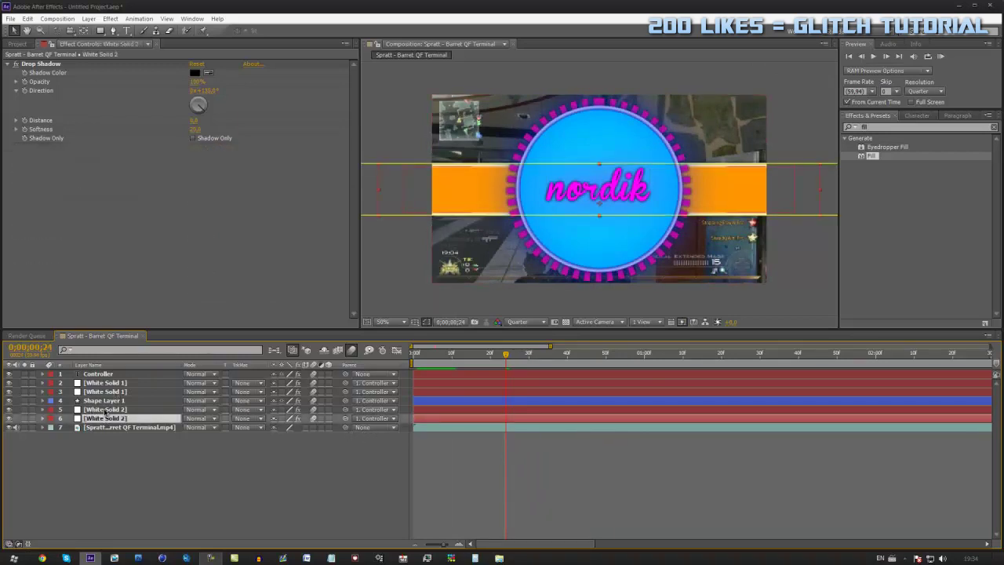
pyautogui.click(106, 409)
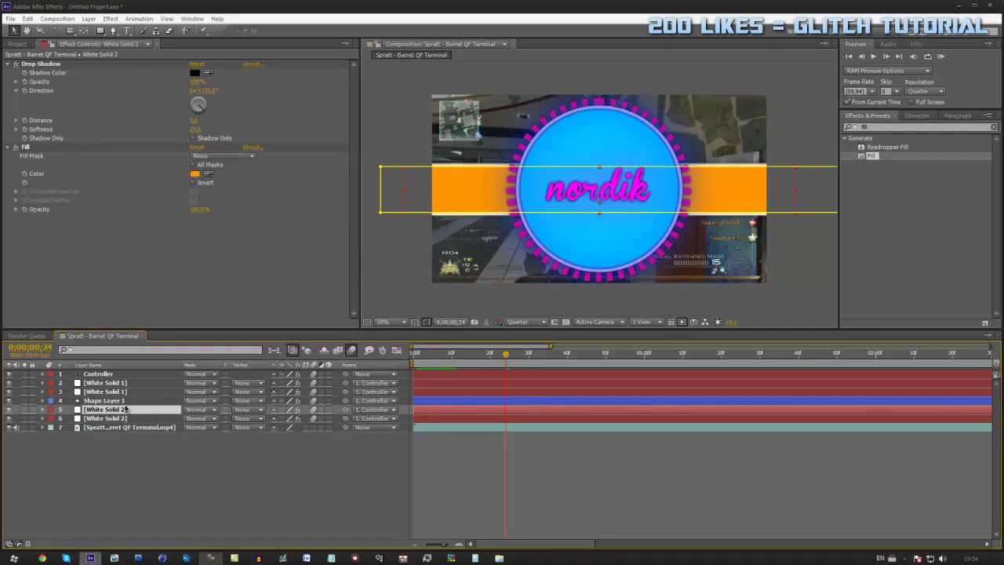
pyautogui.click(68, 401)
pyautogui.click(103, 401)
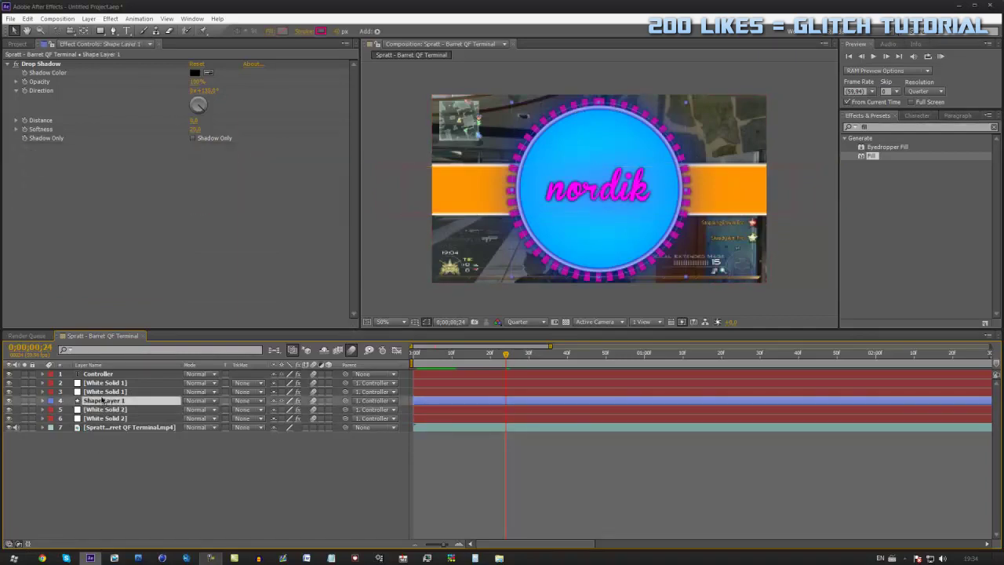
pyautogui.press('r')
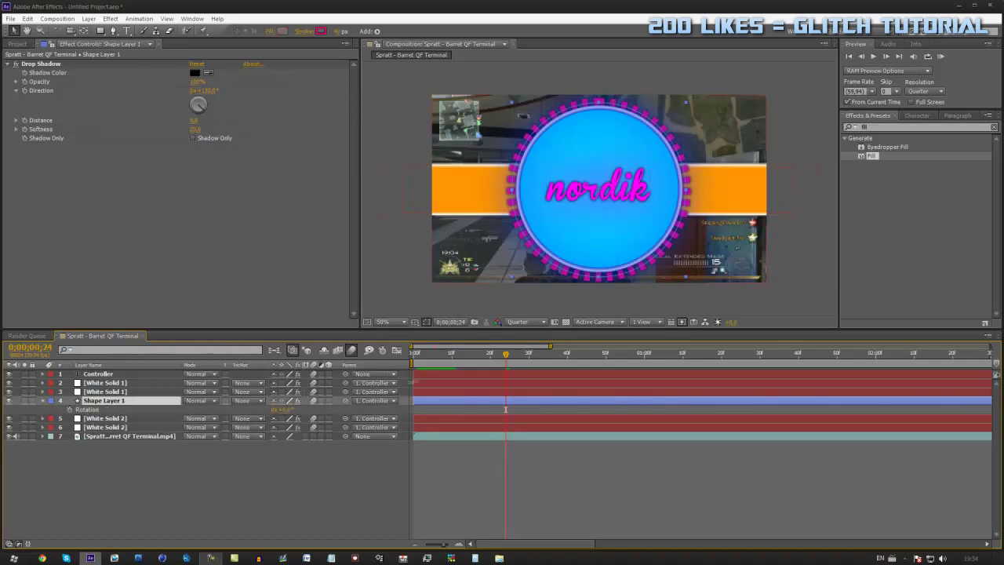
pyautogui.moveTo(422, 358); pyautogui.dragTo(411, 358)
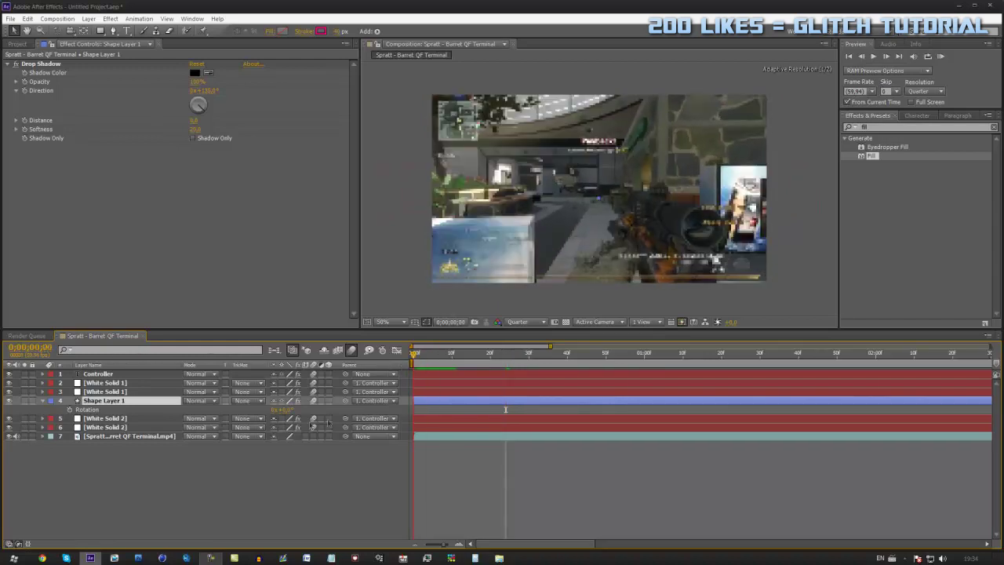
pyautogui.click(70, 408)
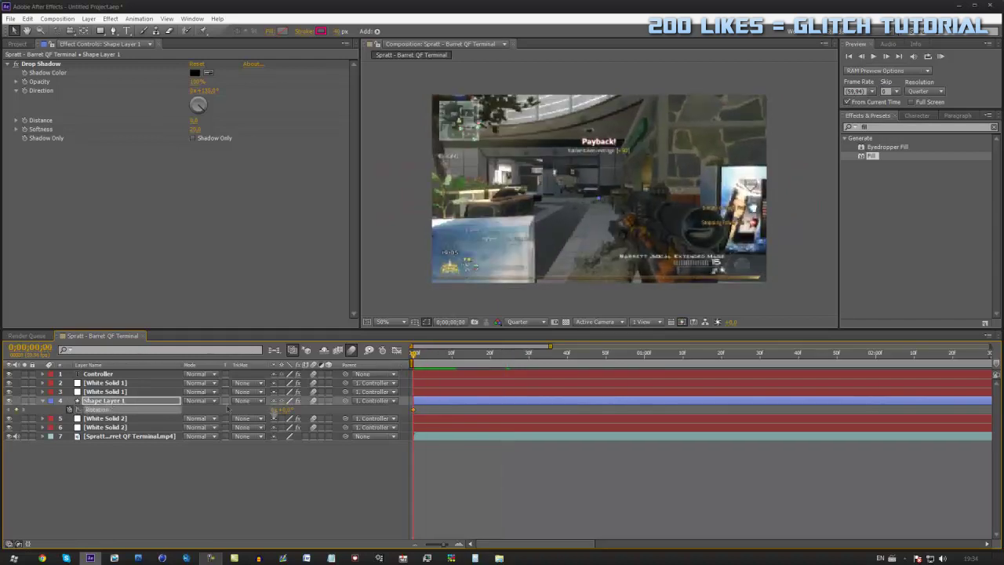
pyautogui.moveTo(486, 365); pyautogui.dragTo(662, 390)
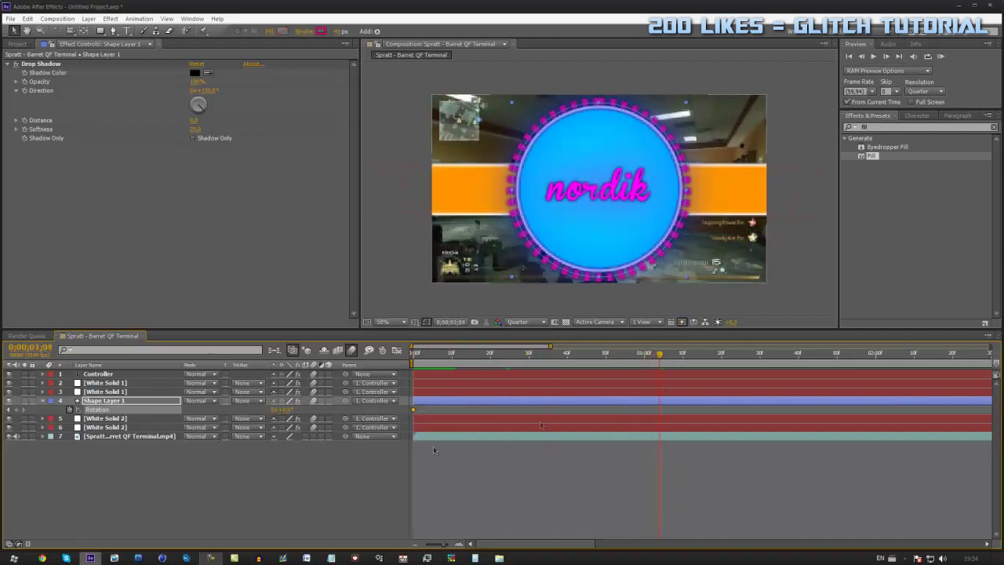
pyautogui.moveTo(280, 410); pyautogui.dragTo(496, 435)
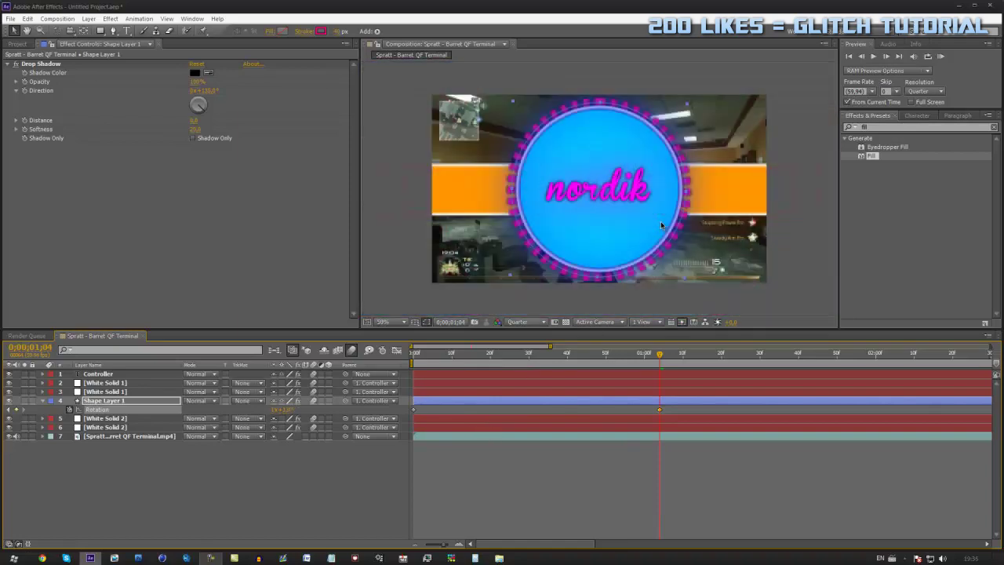
# Step: Adjust Shape Layer 1's Anchor Point so the dashed ring spins around the circle's centre, scrub to check it, and collapse the layer
pyautogui.click(43, 401)
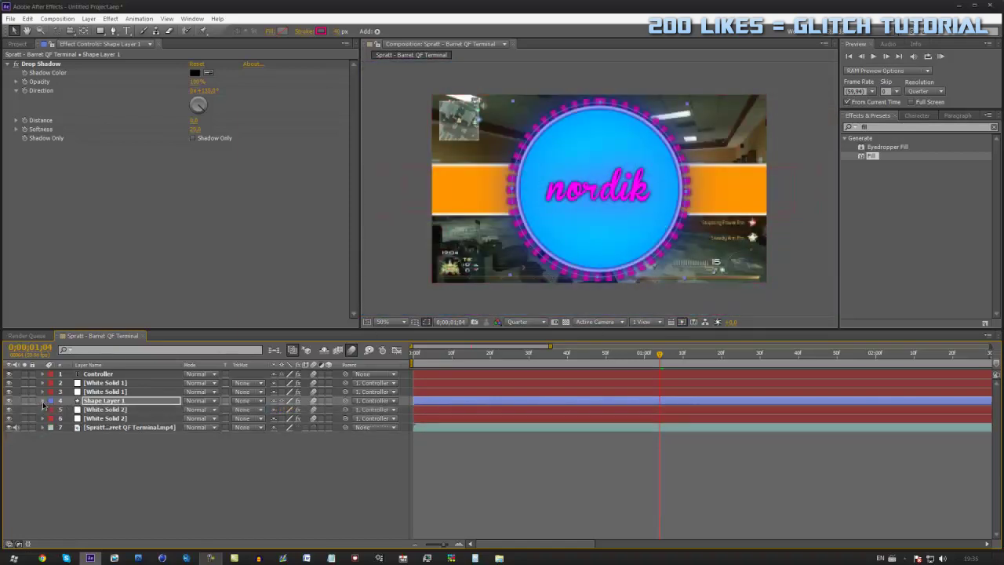
pyautogui.moveTo(276, 436)
pyautogui.mouseDown()
pyautogui.moveTo(289, 436)
pyautogui.moveTo(277, 437)
pyautogui.mouseUp()
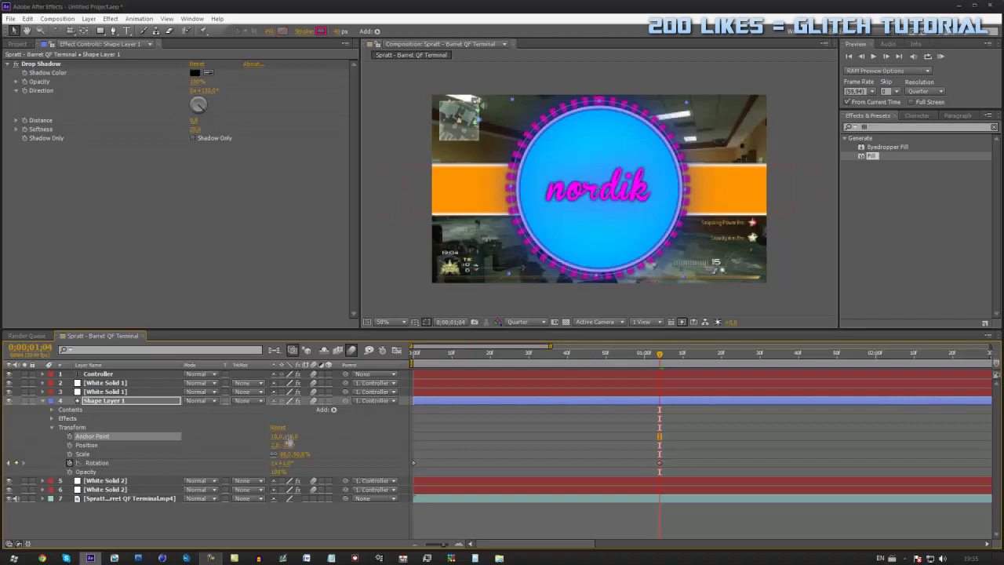
pyautogui.moveTo(276, 437); pyautogui.dragTo(300, 436)
pyautogui.click(642, 453)
pyautogui.moveTo(642, 360); pyautogui.dragTo(603, 365)
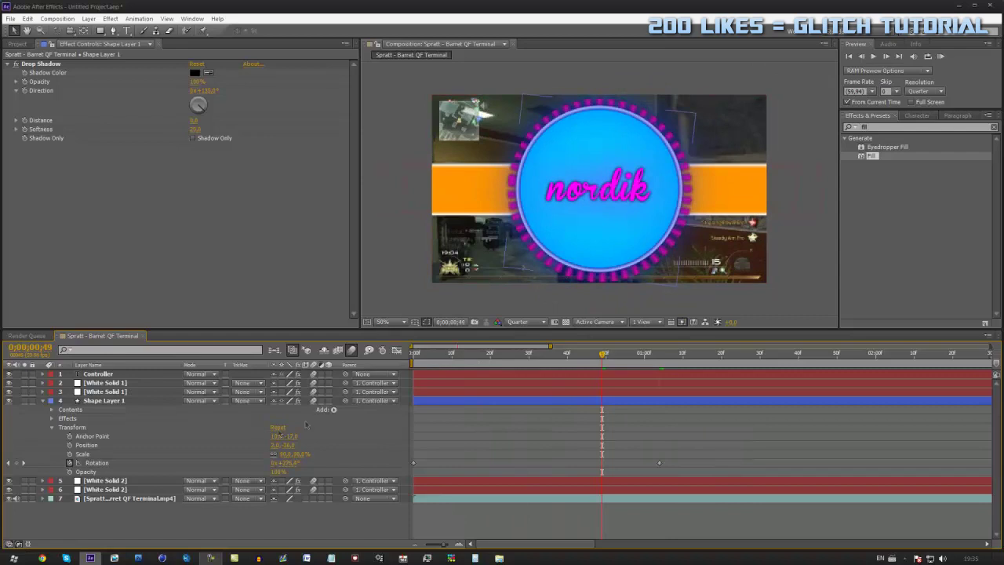
pyautogui.click(52, 428)
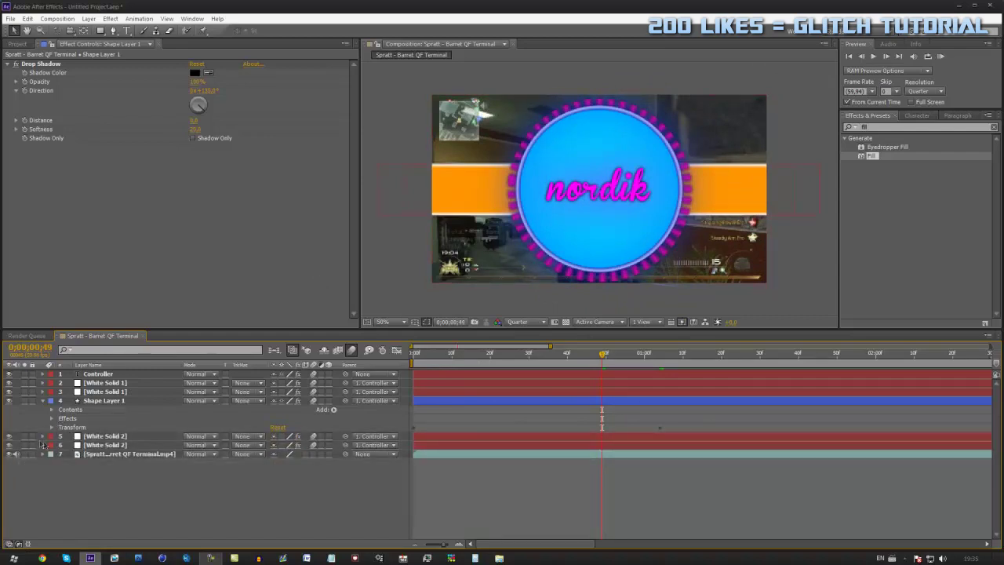
pyautogui.click(43, 401)
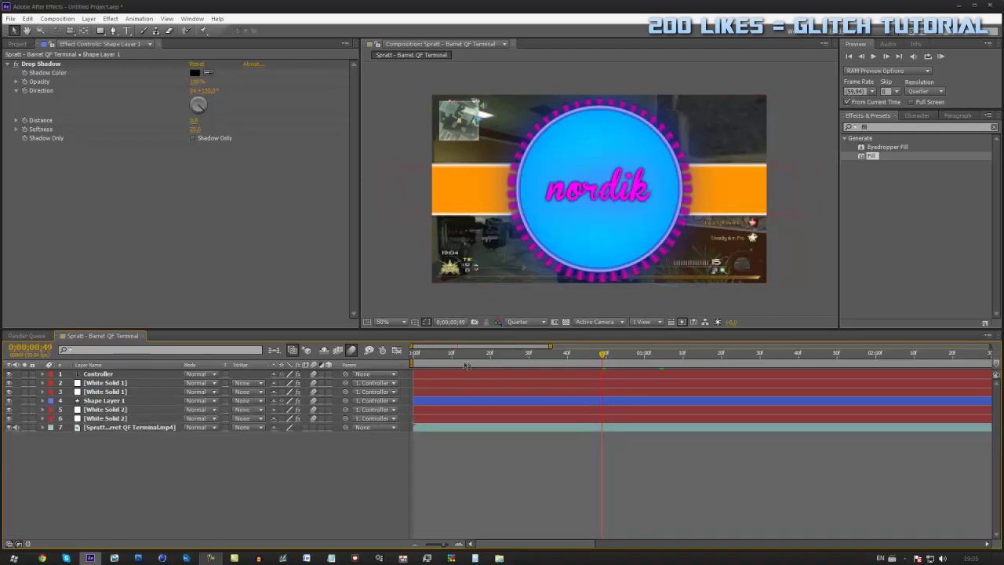
# Step: Set Rotation keyframes of 0° at frame 0 on both White Solid 2 band layers
pyautogui.press('Home')
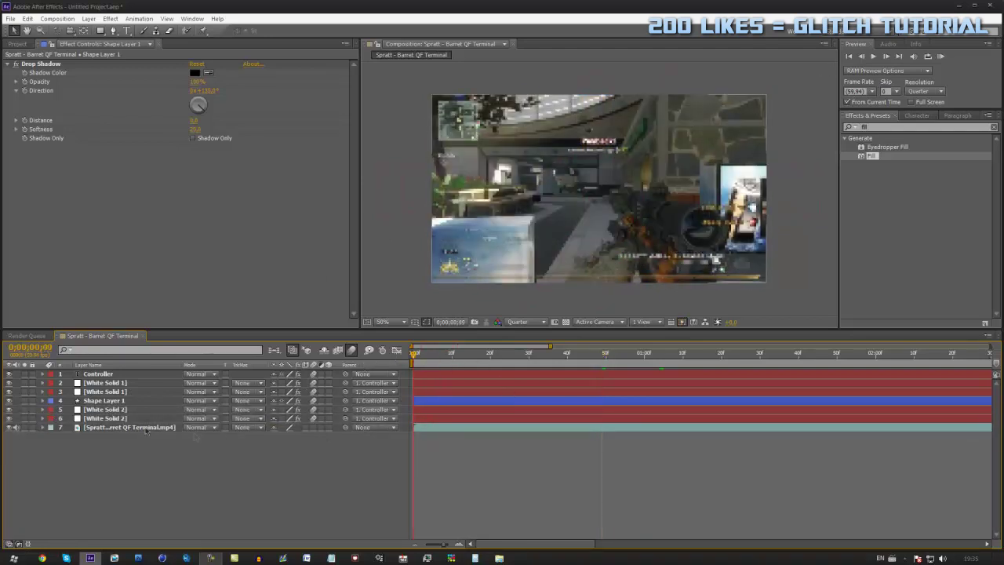
pyautogui.click(106, 410)
pyautogui.keyDown('ctrl'); pyautogui.click(104, 420); pyautogui.keyUp('ctrl')
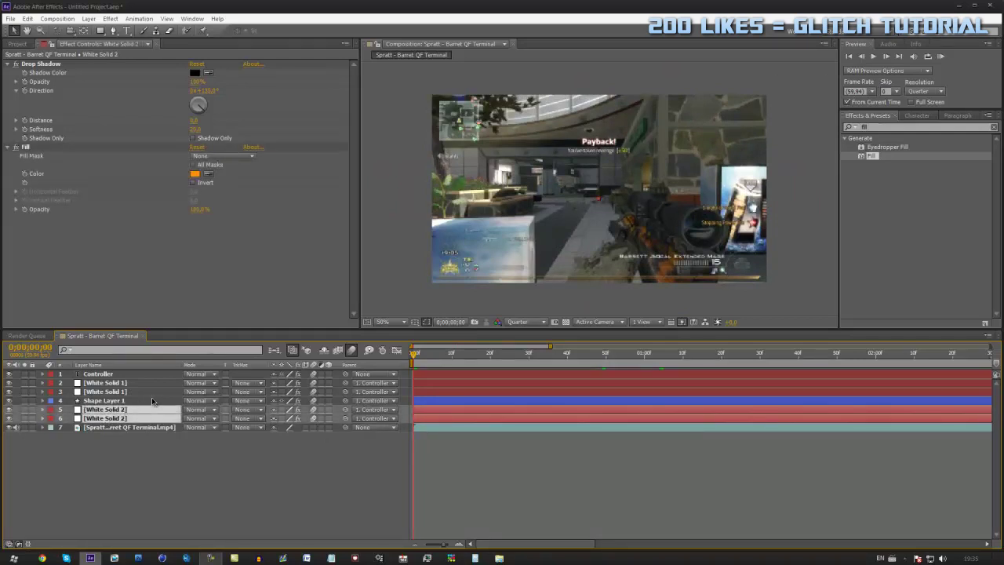
pyautogui.press('r')
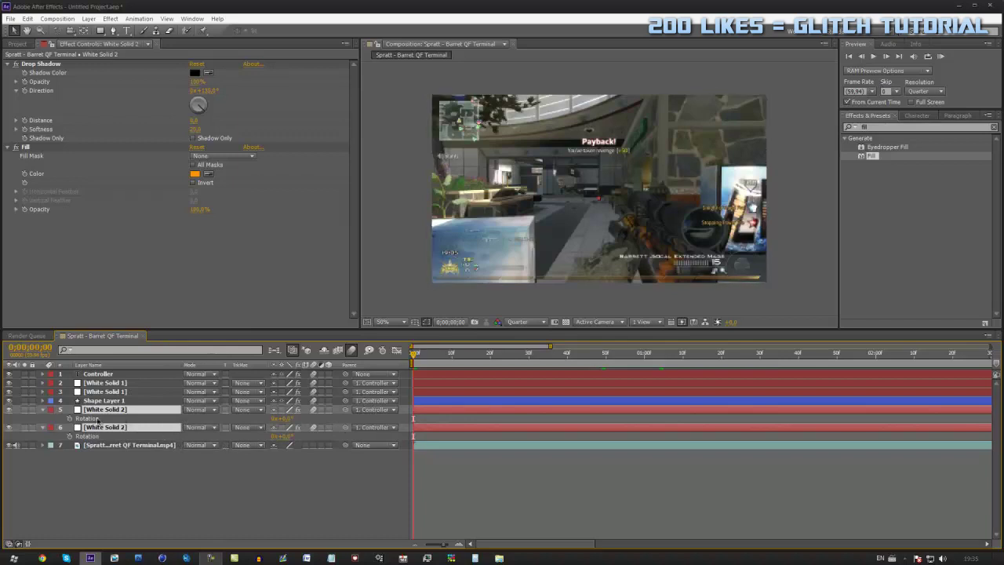
pyautogui.click(70, 435)
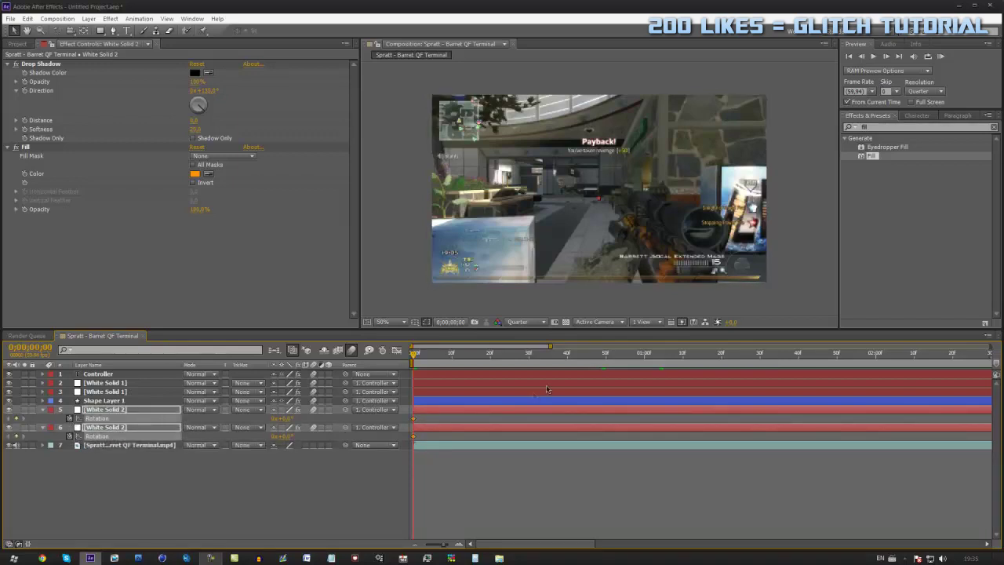
# Step: Give both White Solid 2 layers a negative Rotation keyframe at 0;00;01;04 so the band spins counter-clockwise, and scrub back to frame 30
pyautogui.moveTo(429, 364); pyautogui.dragTo(625, 360)
pyautogui.click(90, 401)
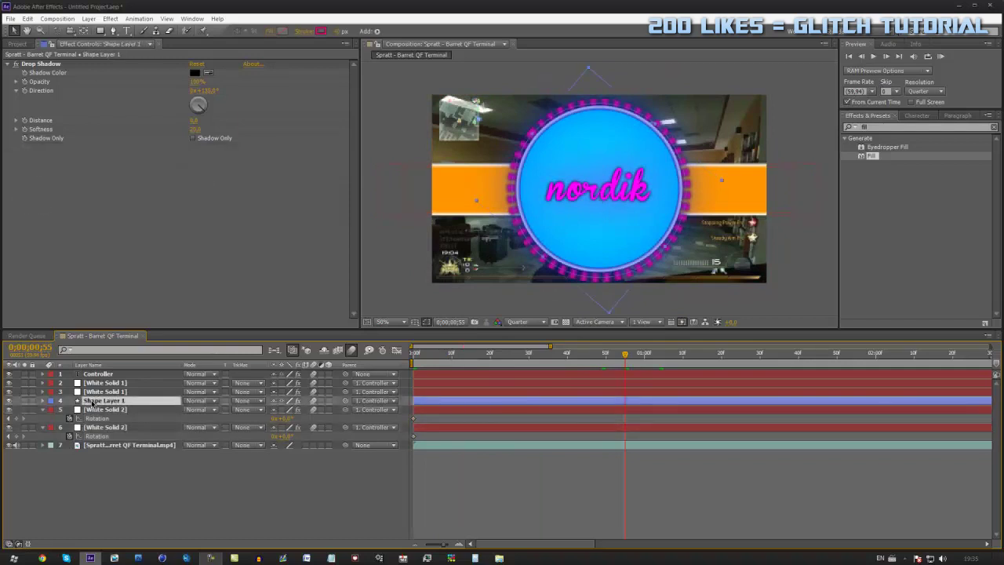
pyautogui.press('r')
pyautogui.click(659, 365)
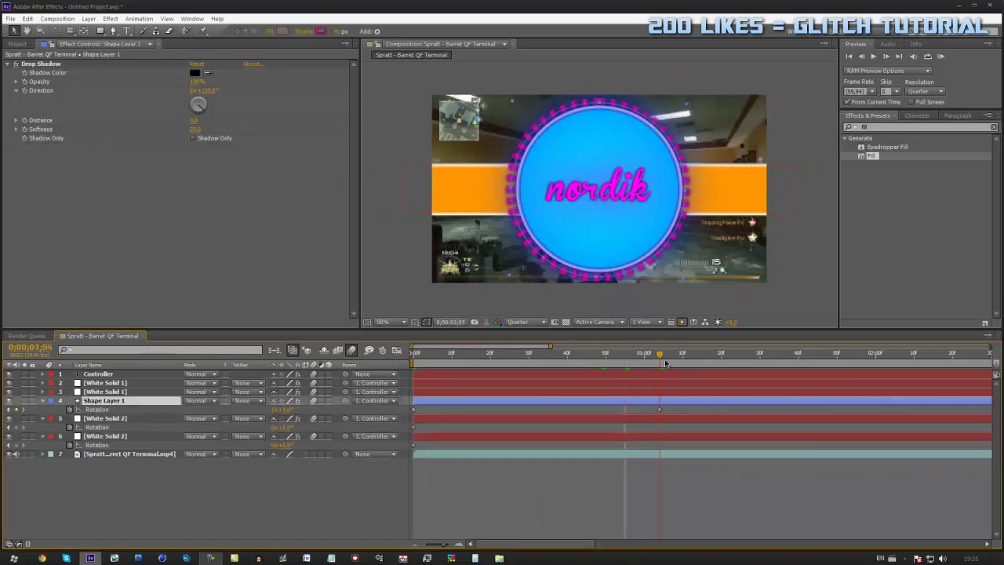
pyautogui.click(106, 419)
pyautogui.keyDown('ctrl'); pyautogui.click(114, 435); pyautogui.keyUp('ctrl')
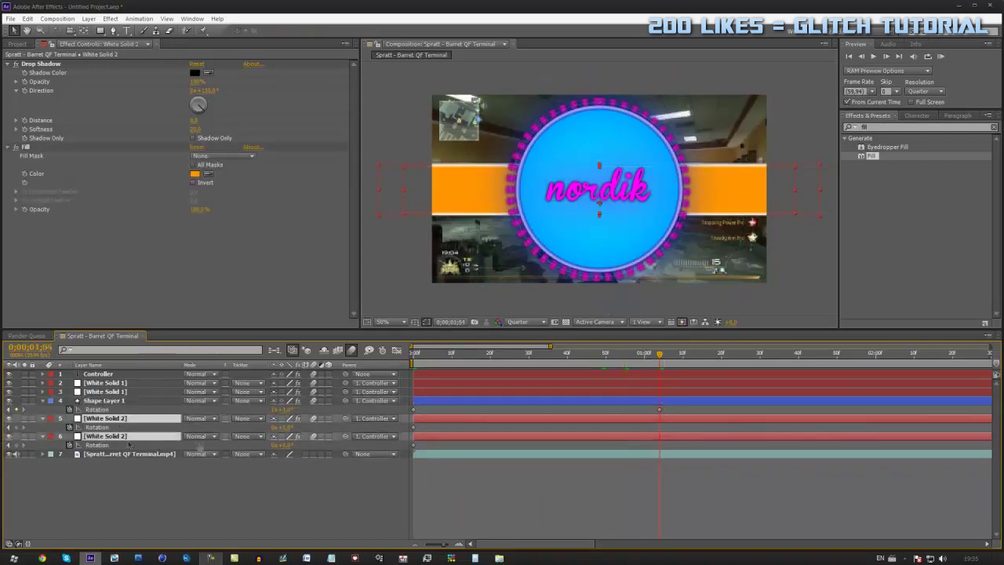
pyautogui.moveTo(281, 427); pyautogui.dragTo(124, 478)
pyautogui.moveTo(632, 359); pyautogui.dragTo(530, 401)
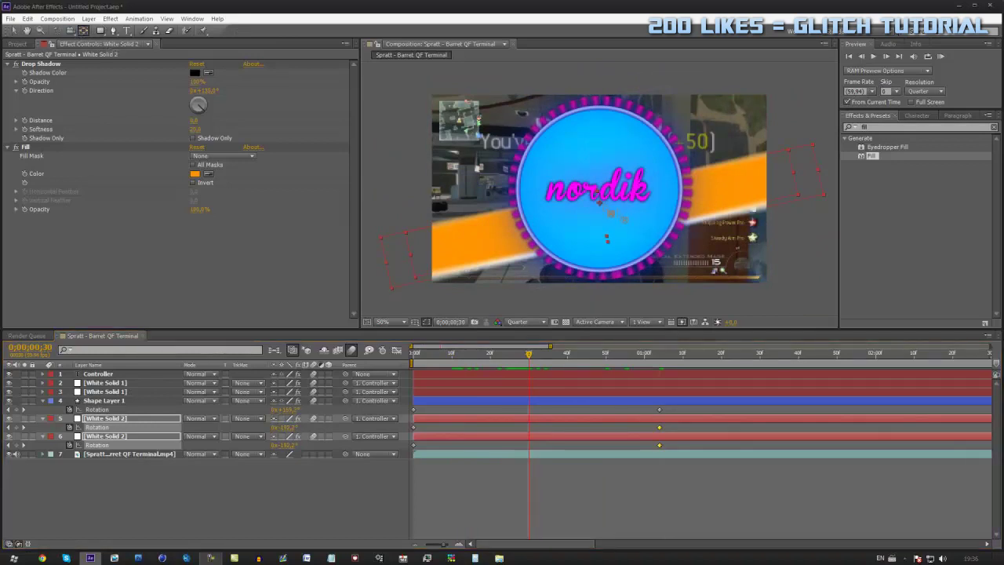
# Step: Try to reposition the anchor point of the two White Solid 2 layers directly in the composition with the Pan Behind tool
pyautogui.click(604, 212)
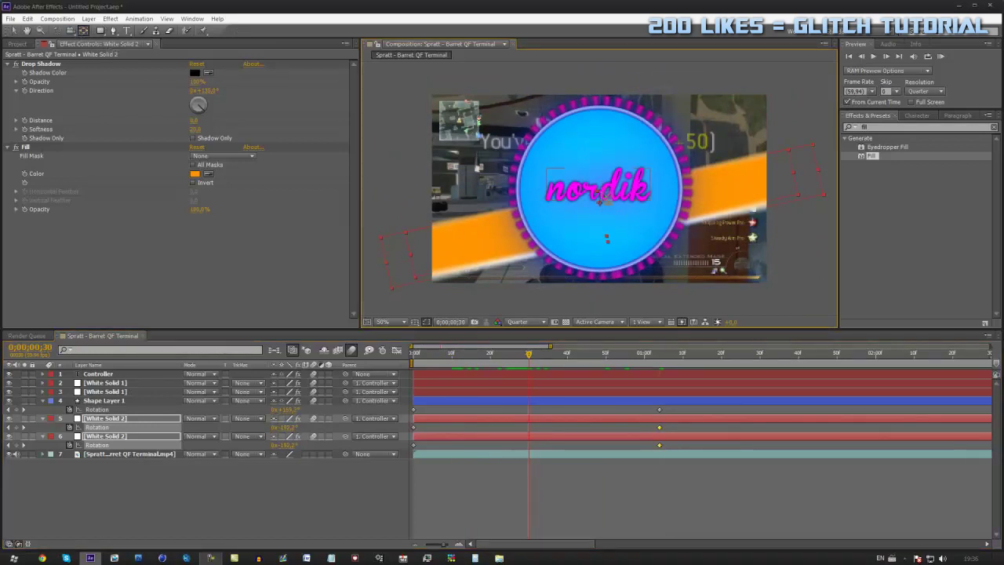
pyautogui.click(609, 241)
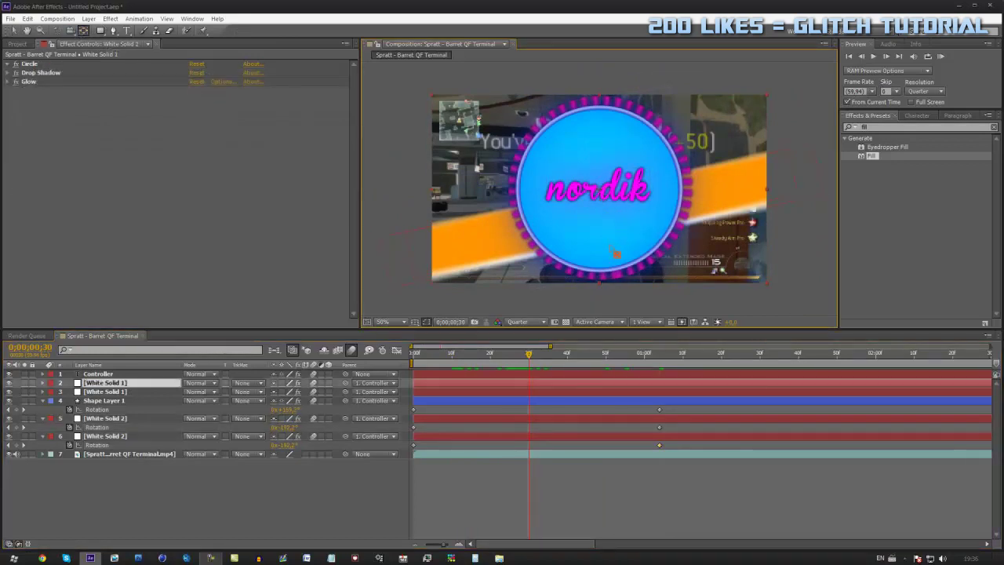
pyautogui.press(',')
pyautogui.press(',')
pyautogui.press(',')
pyautogui.press(',')
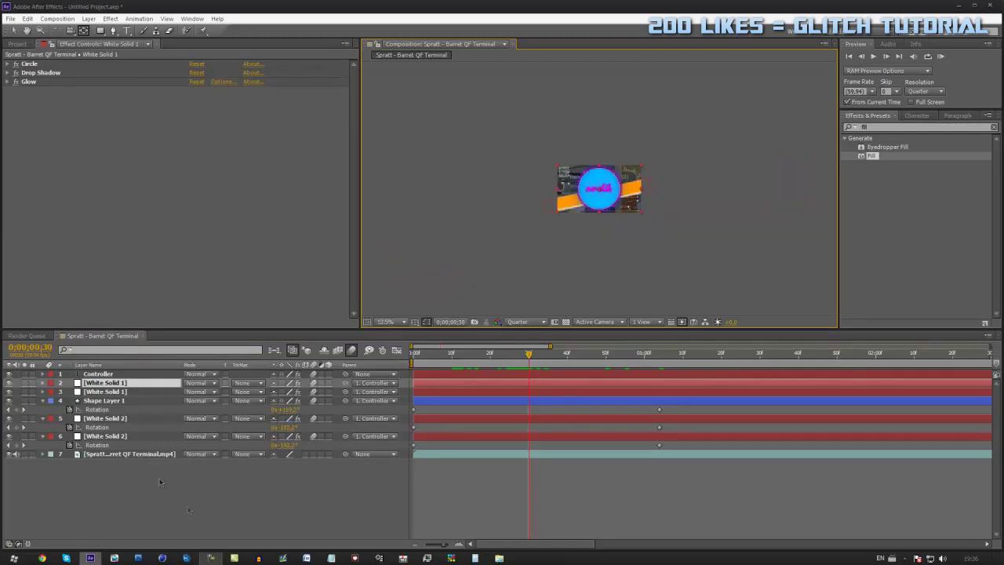
pyautogui.click(116, 437)
pyautogui.keyDown('shift'); pyautogui.click(116, 419); pyautogui.keyUp('shift')
pyautogui.press('.')
pyautogui.press('.')
pyautogui.press('.')
pyautogui.press('.')
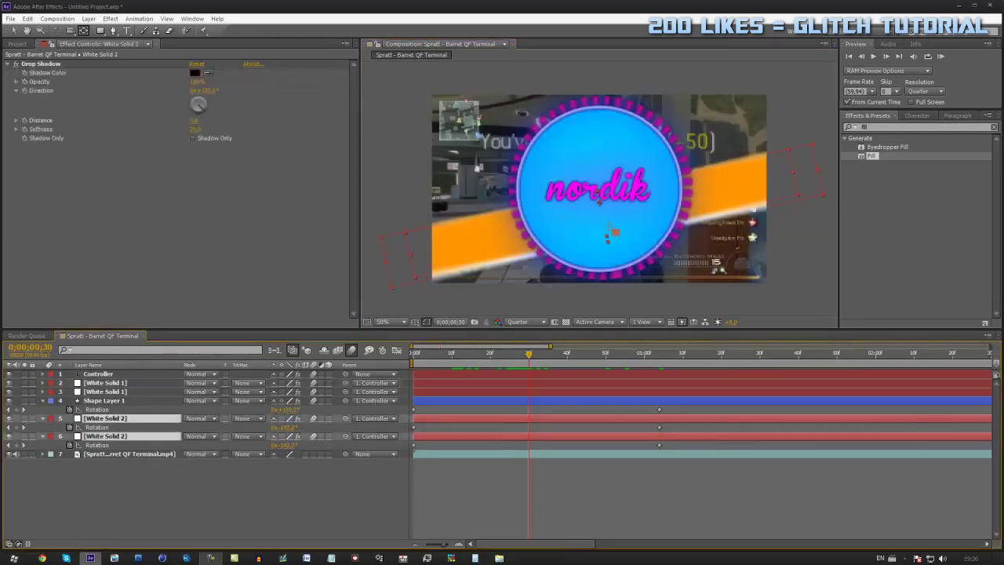
pyautogui.press('.')
pyautogui.press('.')
pyautogui.press('.')
pyautogui.press('.')
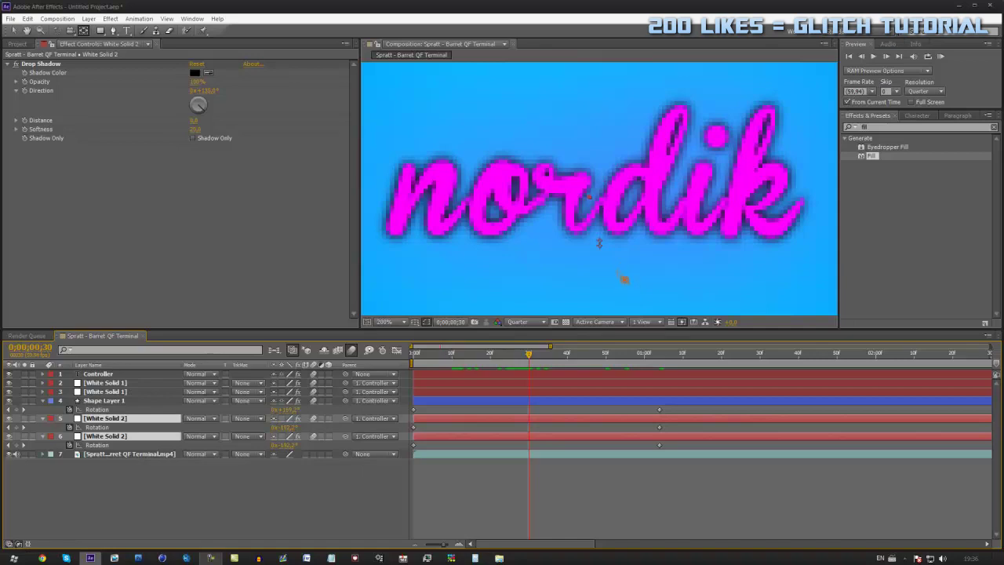
pyautogui.click(227, 496)
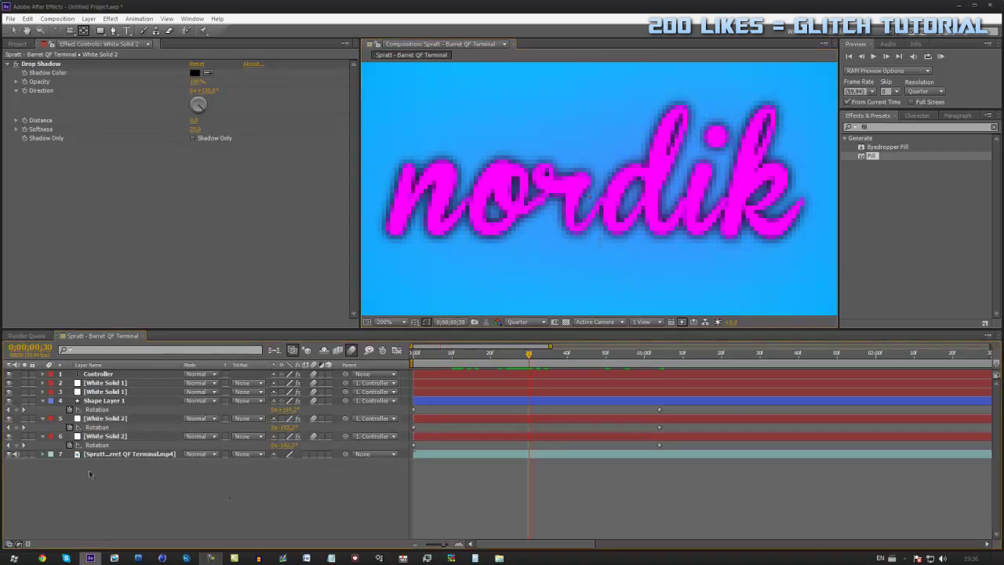
# Step: Adjust the vertical Anchor Point value of both White Solid 2 layers so the band rotates around the circle's centre, and preview the motion
pyautogui.click(105, 418)
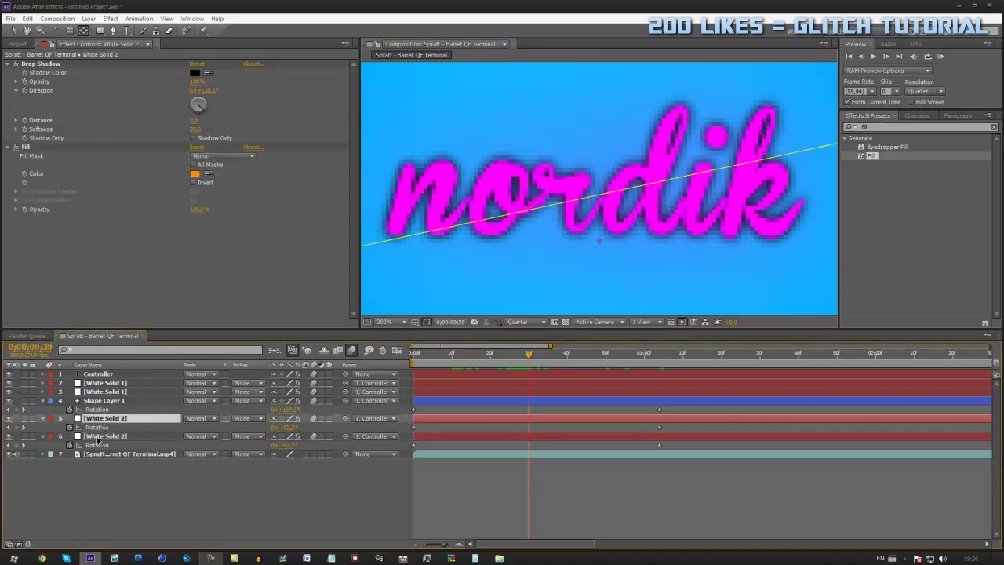
pyautogui.keyDown('ctrl'); pyautogui.click(102, 437); pyautogui.keyUp('ctrl')
pyautogui.click(42, 436)
pyautogui.click(42, 436)
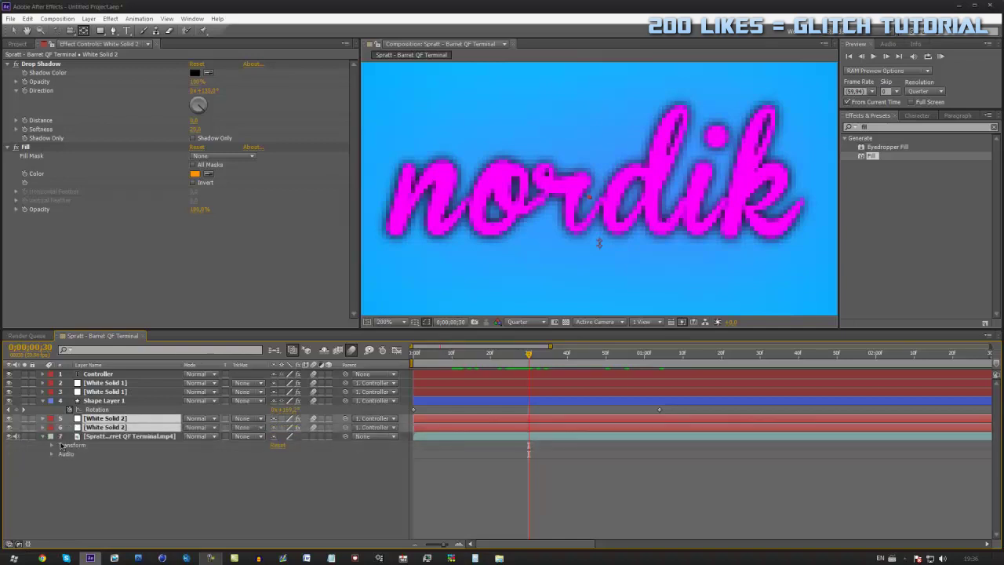
pyautogui.click(42, 427)
pyautogui.scroll(-1, 67, 452)
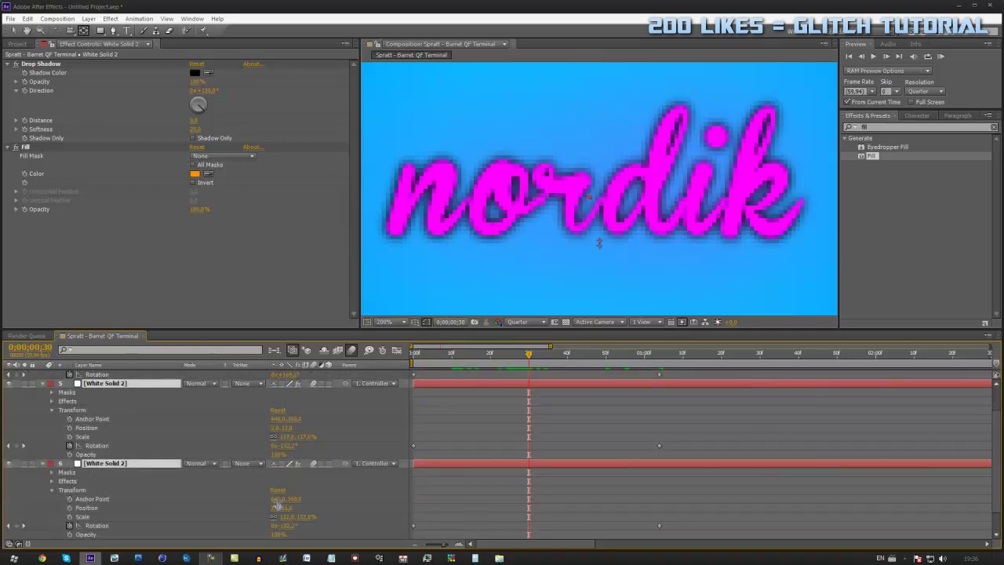
pyautogui.scroll(-3, 700, 215)
pyautogui.moveTo(280, 500); pyautogui.dragTo(284, 479)
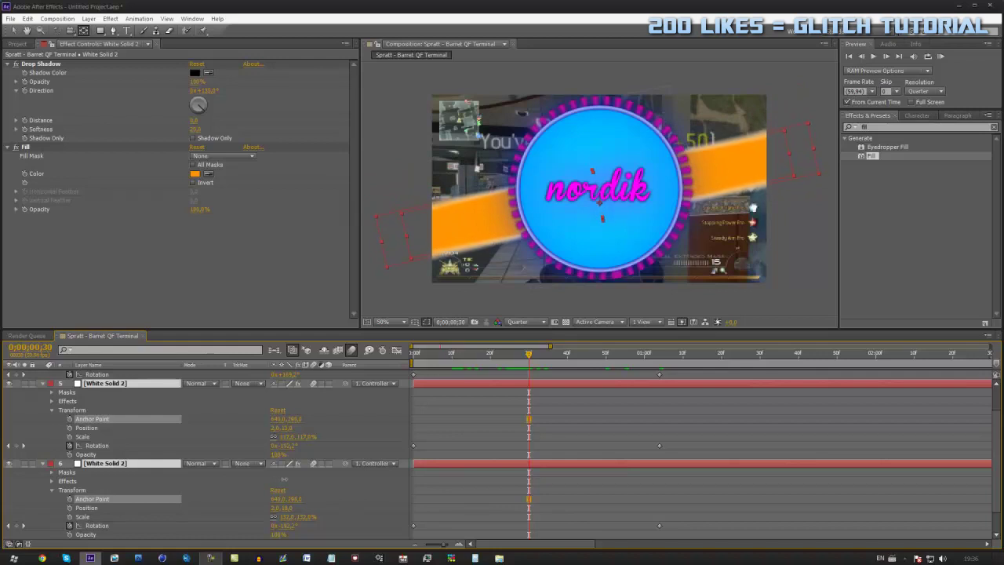
pyautogui.click(633, 409)
pyautogui.moveTo(529, 353); pyautogui.dragTo(609, 355)
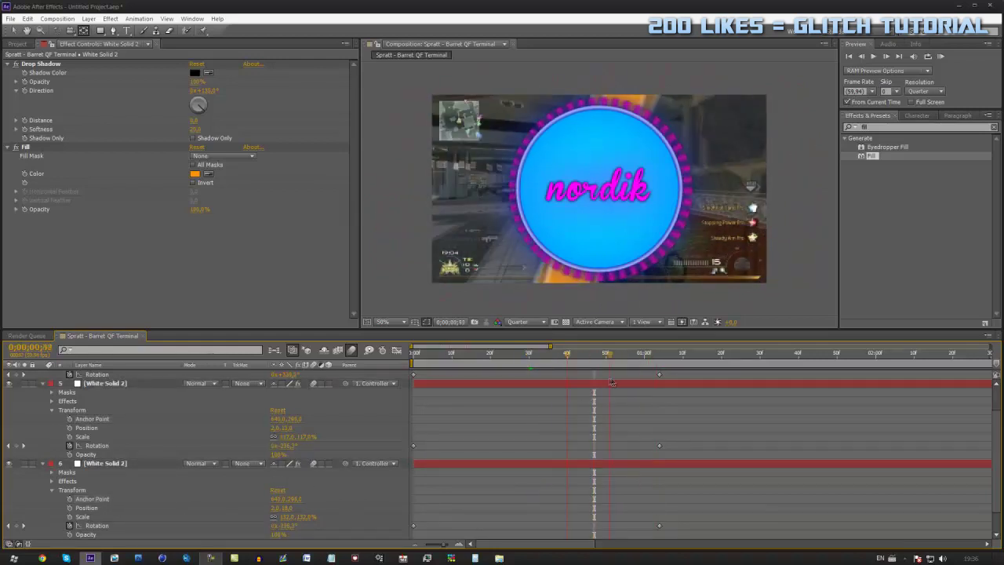
pyautogui.press('KP_0')
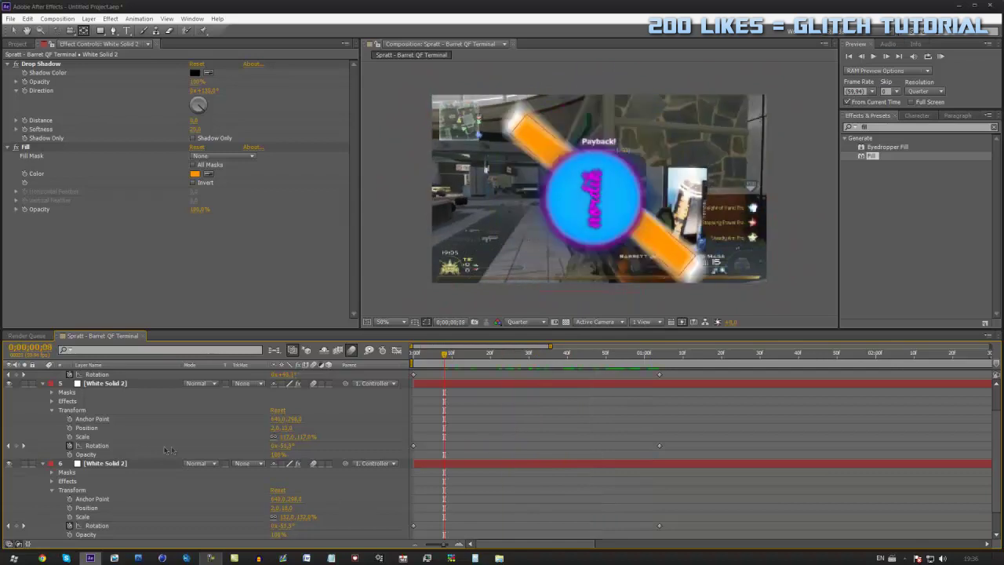
# Step: Collapse Shape Layer 1 and both White Solid 2 layers, and scrub the combined rotation up to frame 50
pyautogui.scroll(2, 53, 399)
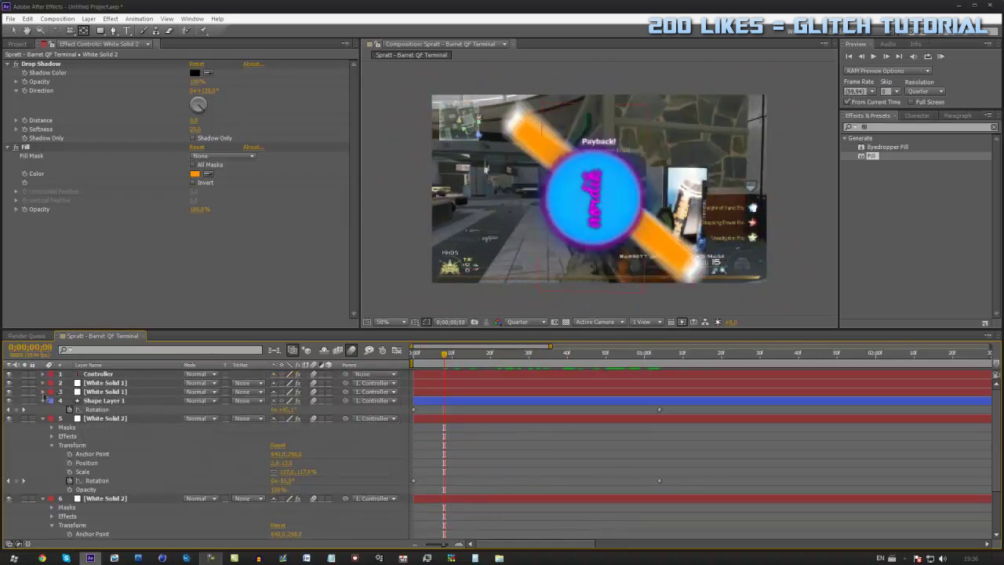
pyautogui.click(43, 400)
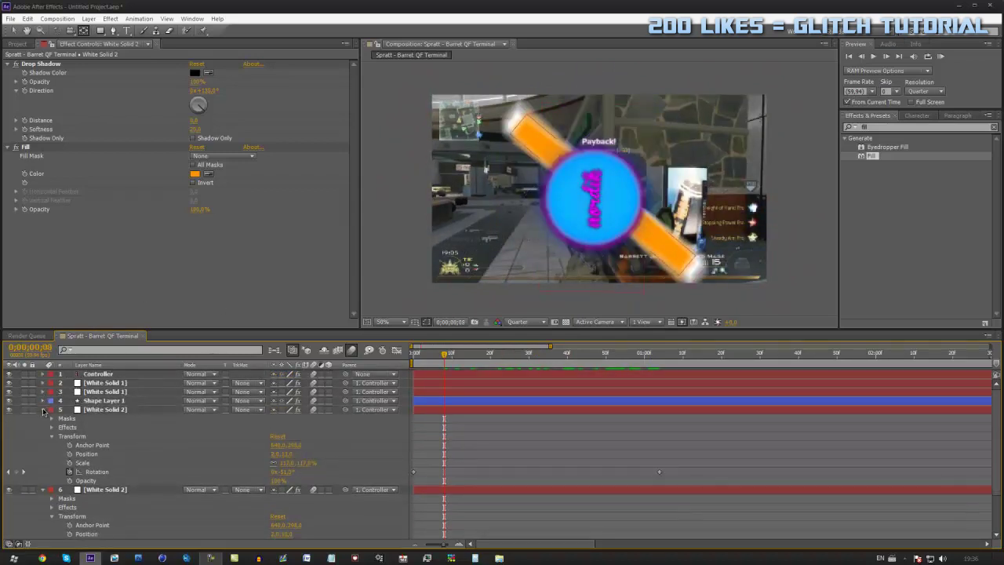
pyautogui.click(43, 409)
pyautogui.click(44, 419)
pyautogui.moveTo(438, 357); pyautogui.dragTo(620, 400)
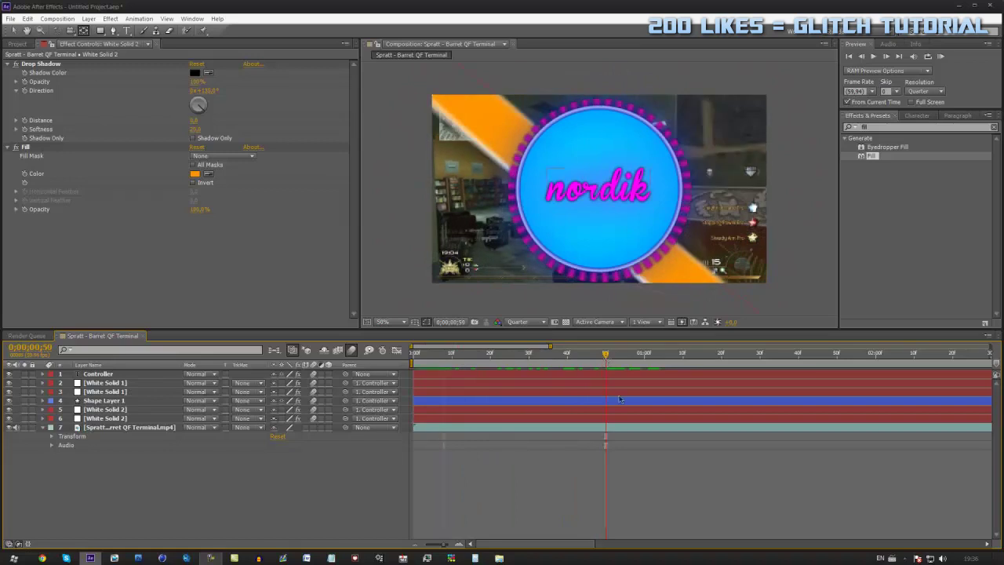
# Step: Set the current time to Shape Layer 1's last Rotation keyframe at 0;00;01;04 with the Selection tool active, and collapse the layer
pyautogui.click(620, 400)
pyautogui.press('u')
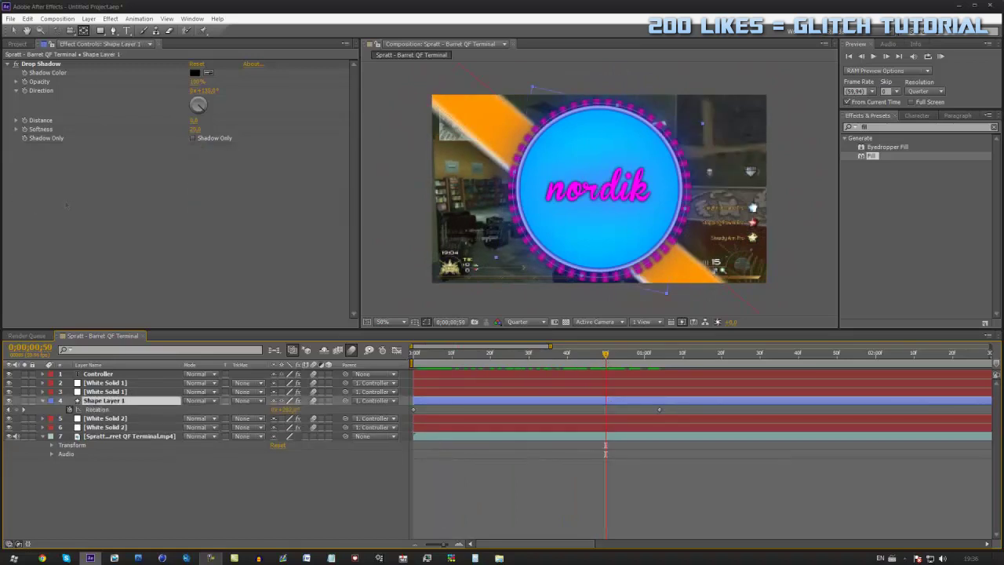
pyautogui.click(14, 30)
pyautogui.press('u')
pyautogui.press('u')
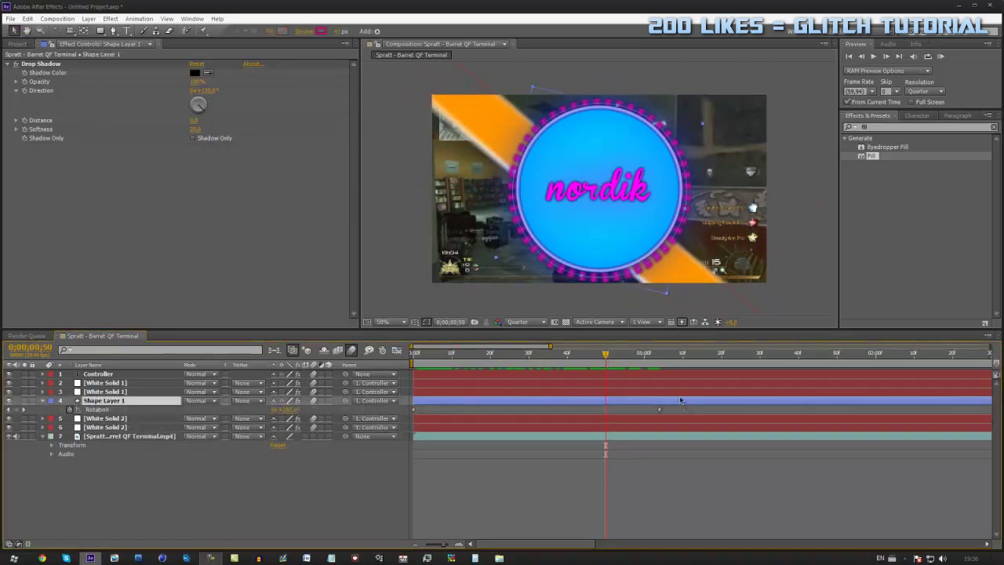
pyautogui.click(659, 358)
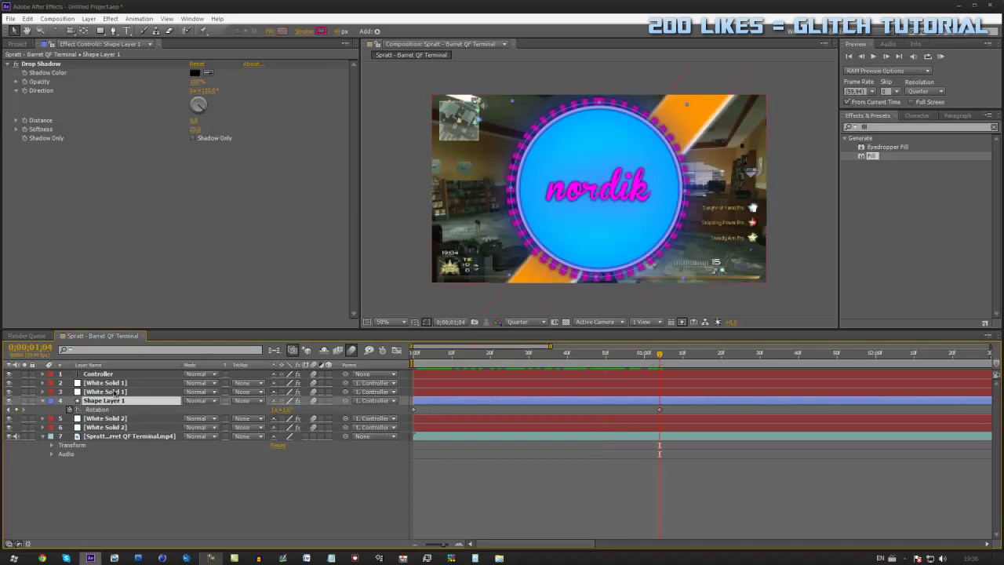
pyautogui.click(44, 400)
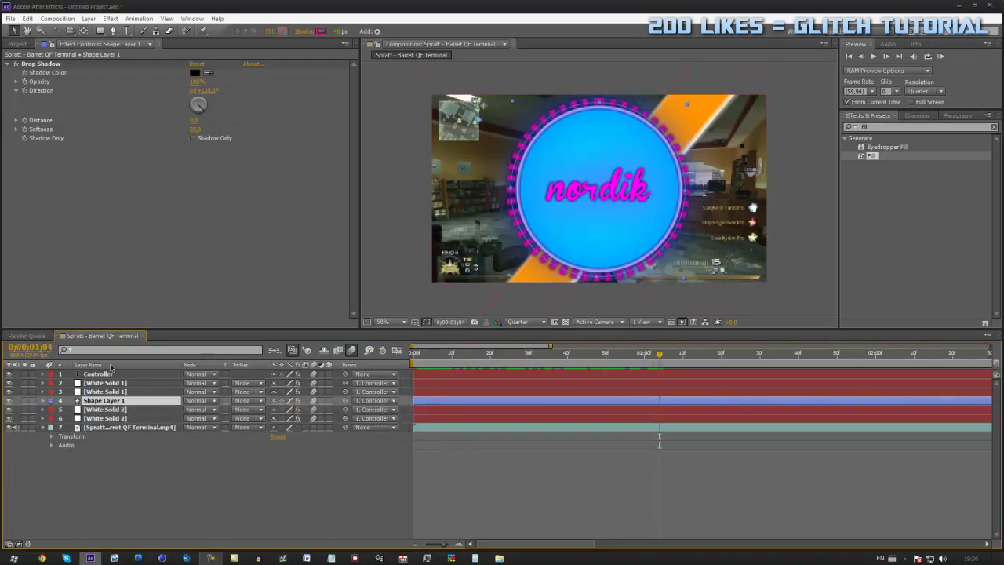
# Step: Copy all of the Controller layer's Scale and Rotation keyframes and paste them at 0;00;01;04
pyautogui.click(98, 382)
pyautogui.click(96, 377)
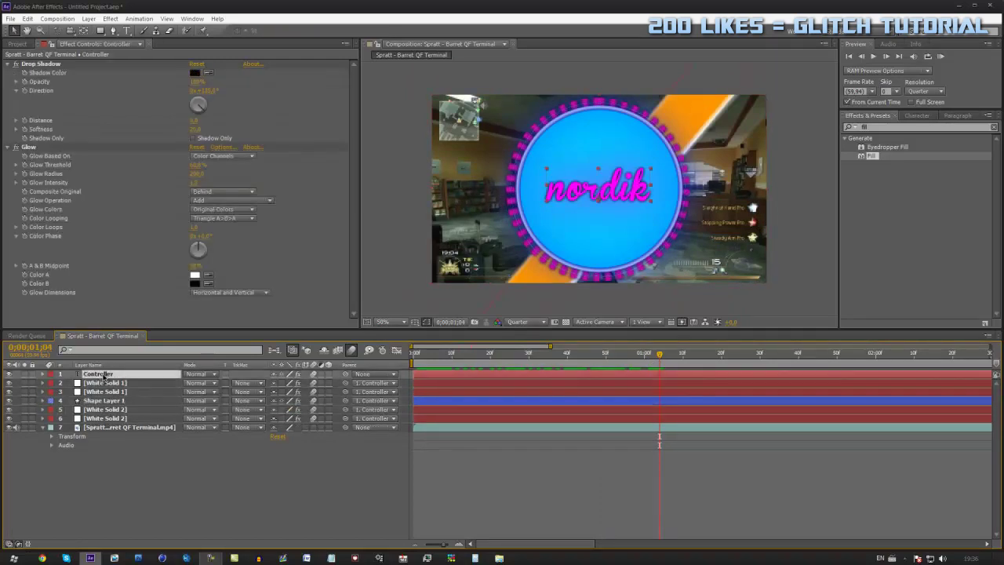
pyautogui.press('u')
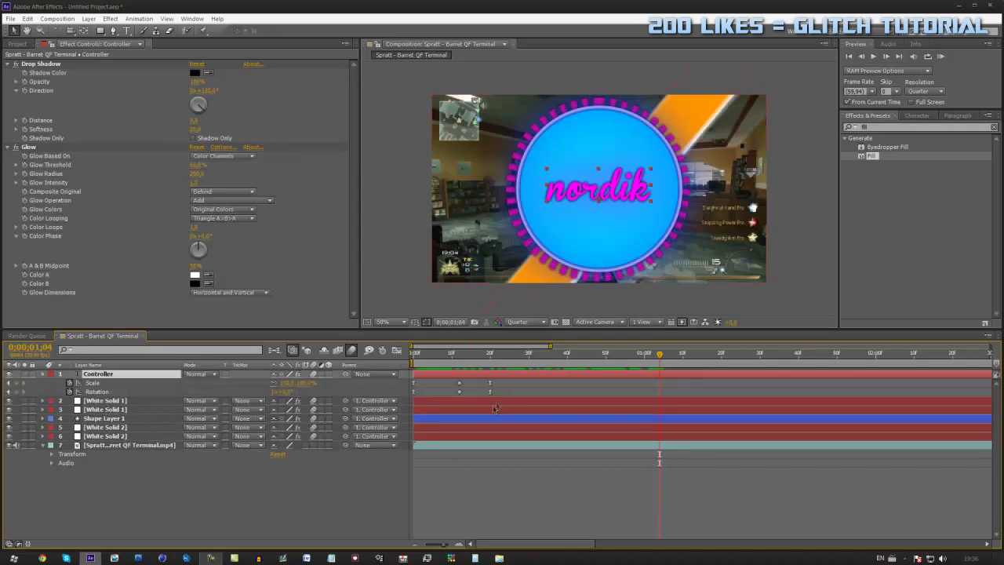
pyautogui.moveTo(514, 382); pyautogui.dragTo(410, 400)
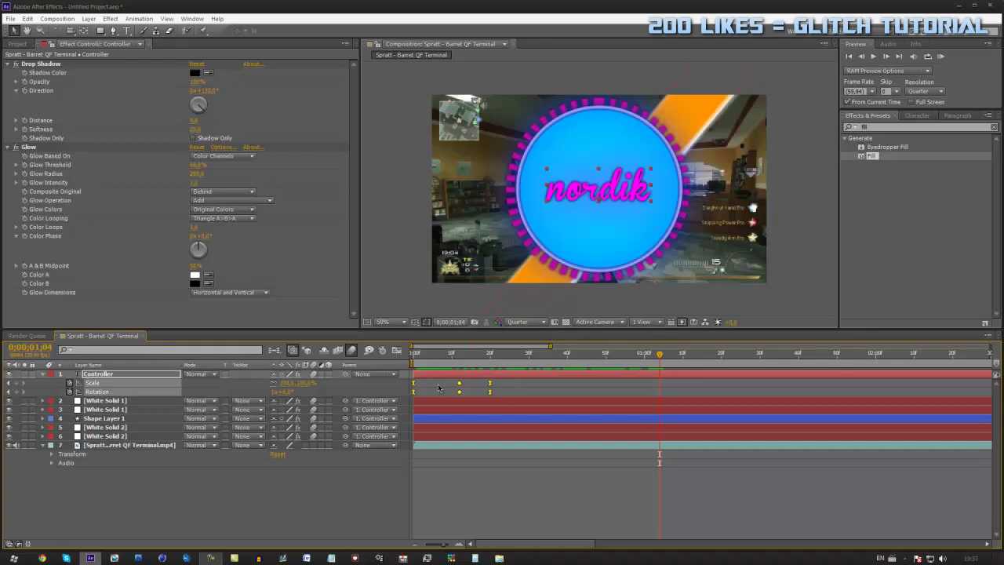
pyautogui.click(506, 385)
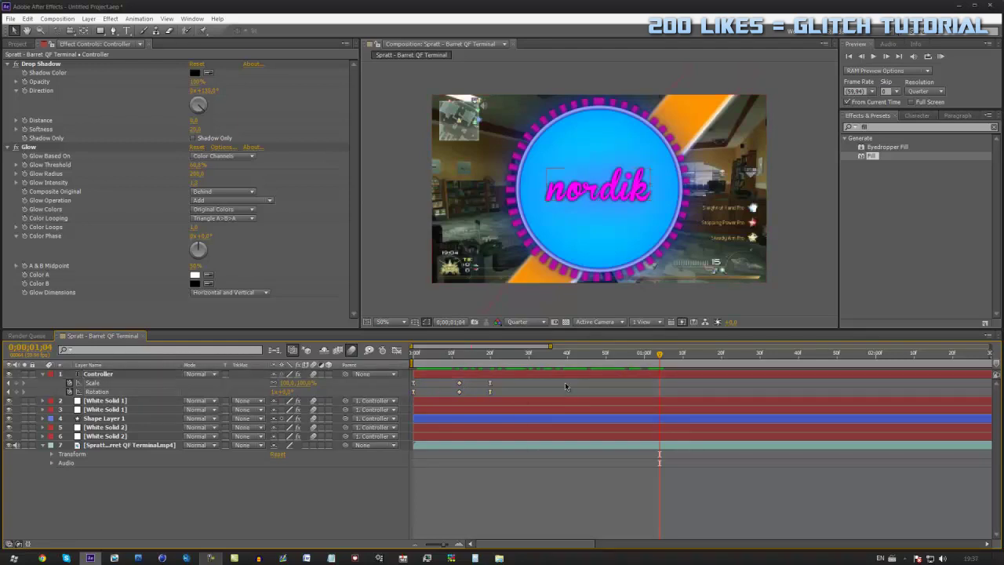
pyautogui.hotkey('ctrl', 'v')
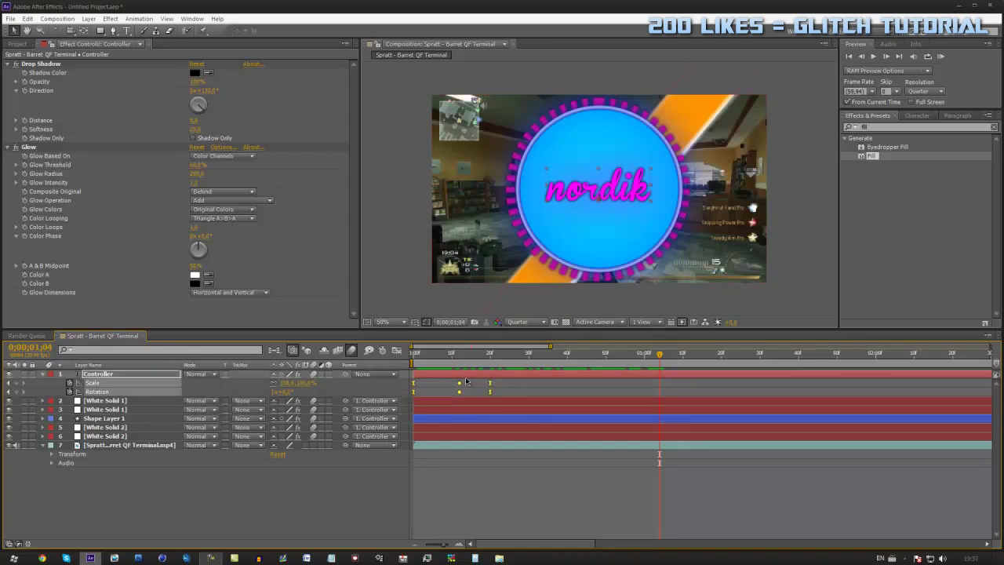
# Step: Shift the Controller's pasted Scale and Rotation keyframes earlier so that the last pair sits at 0;00;01;04
pyautogui.click(460, 543)
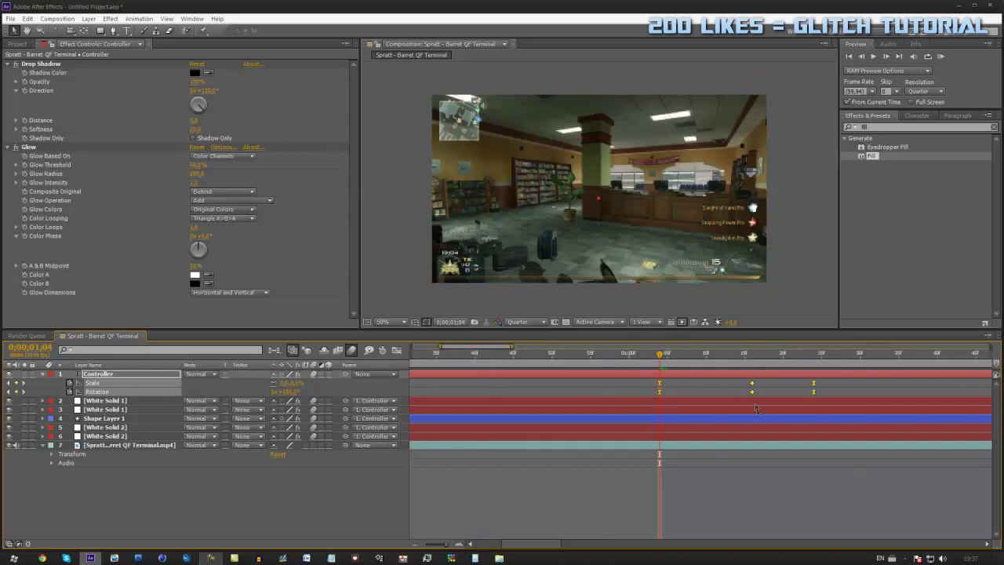
pyautogui.moveTo(734, 391); pyautogui.dragTo(601, 395)
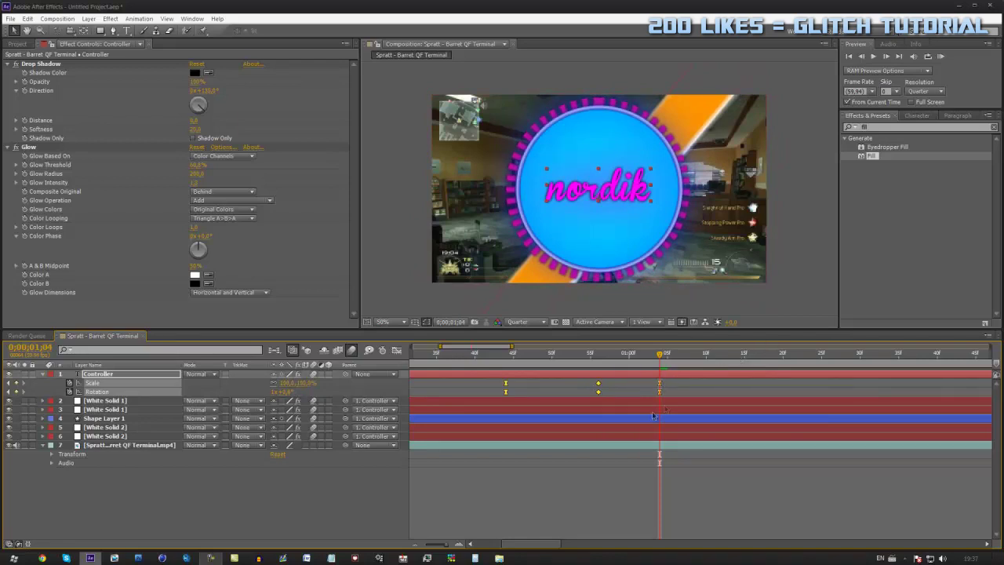
pyautogui.click(675, 398)
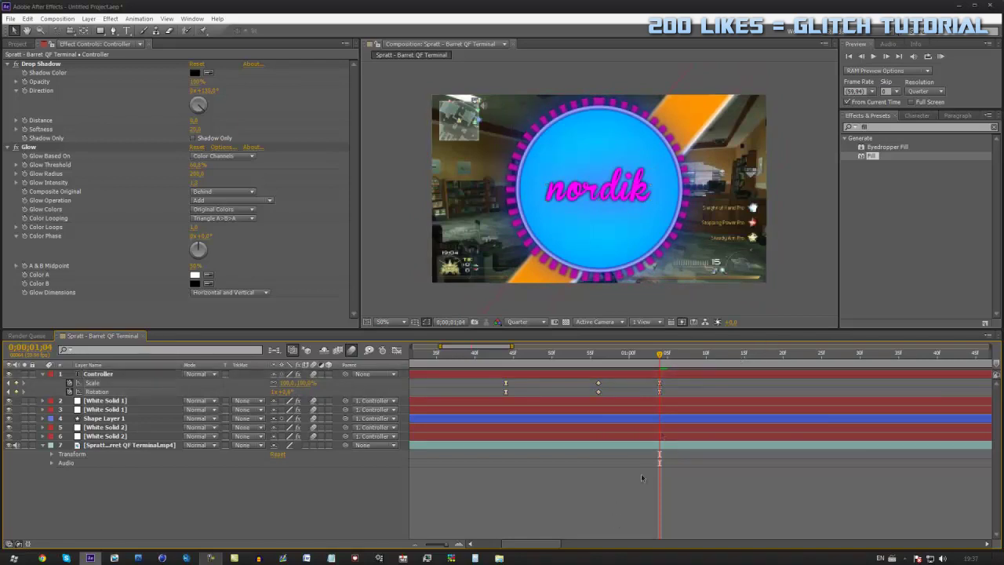
# Step: Reverse the order of the Controller's exit Scale and Rotation keyframes, starting with the full-size pair and ending with the 0% scale pair at 0;00;01;04
pyautogui.click(661, 392)
pyautogui.moveTo(660, 392); pyautogui.dragTo(506, 400)
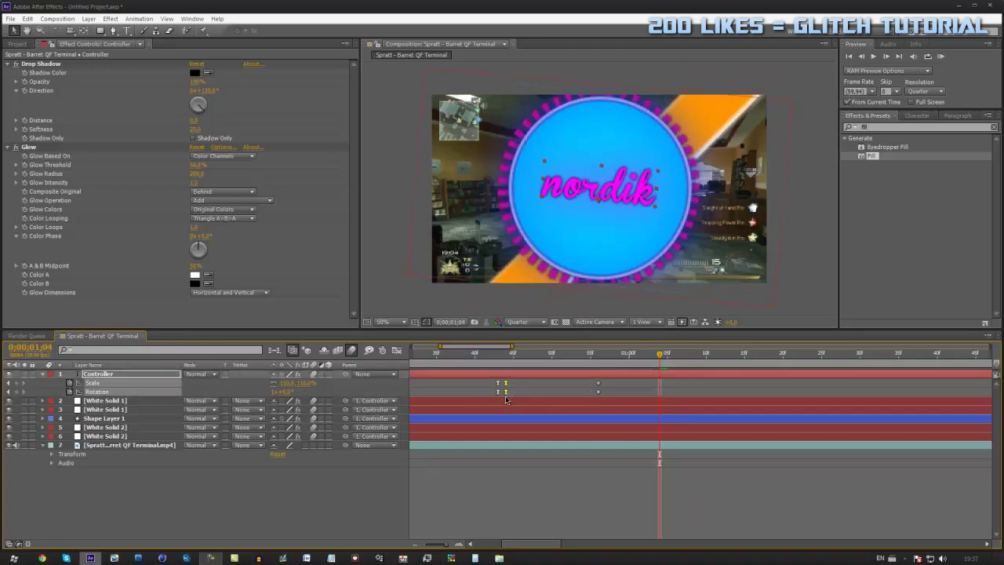
pyautogui.moveTo(595, 393)
pyautogui.mouseDown()
pyautogui.moveTo(666, 408)
pyautogui.moveTo(591, 396)
pyautogui.mouseUp()
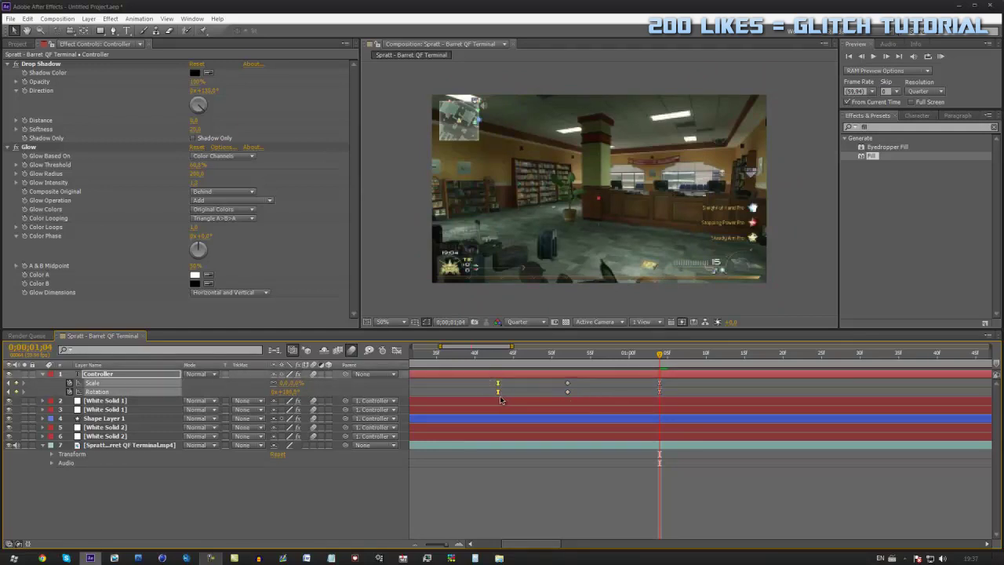
pyautogui.click(500, 400)
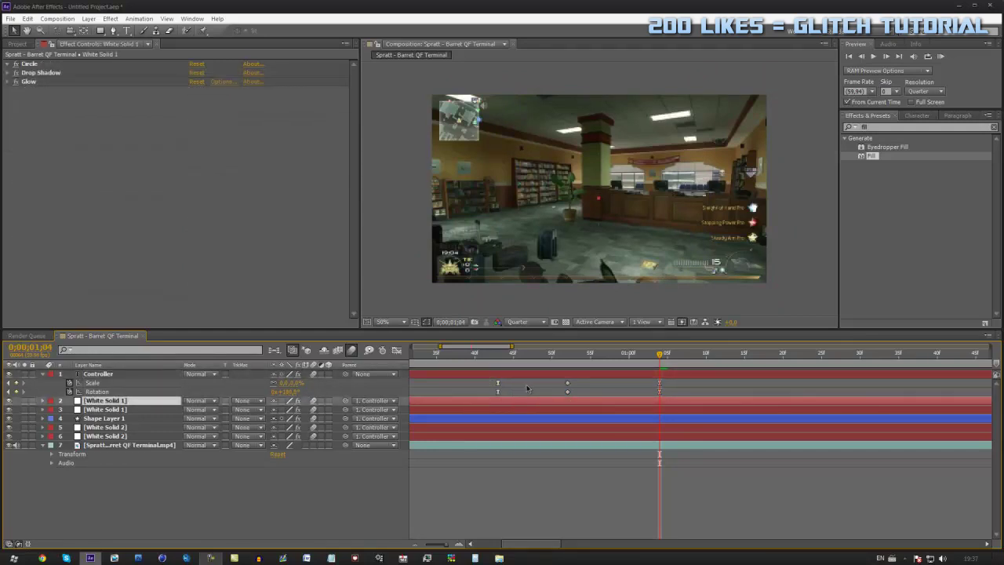
pyautogui.moveTo(489, 378); pyautogui.dragTo(502, 397)
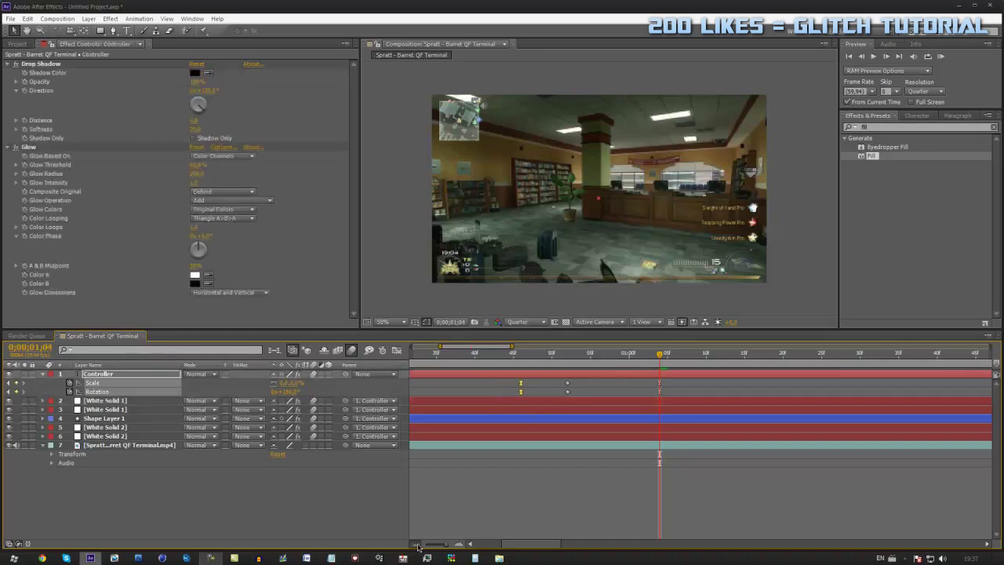
# Step: Shift the Controller's first exit pair of Scale and Rotation keyframes one frame earlier to 0;00;00;45
pyautogui.click(415, 544)
pyautogui.click(415, 544)
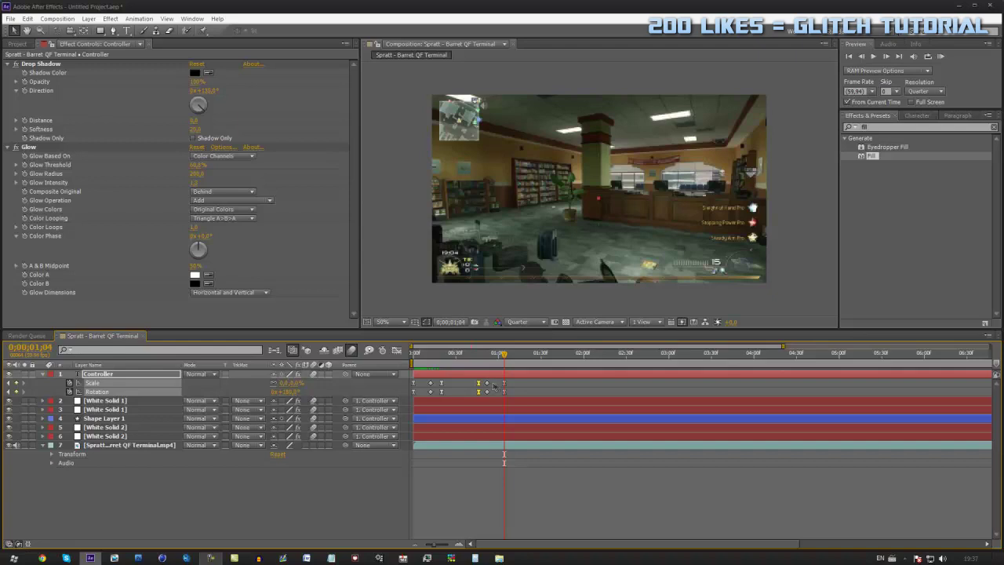
pyautogui.click(461, 358)
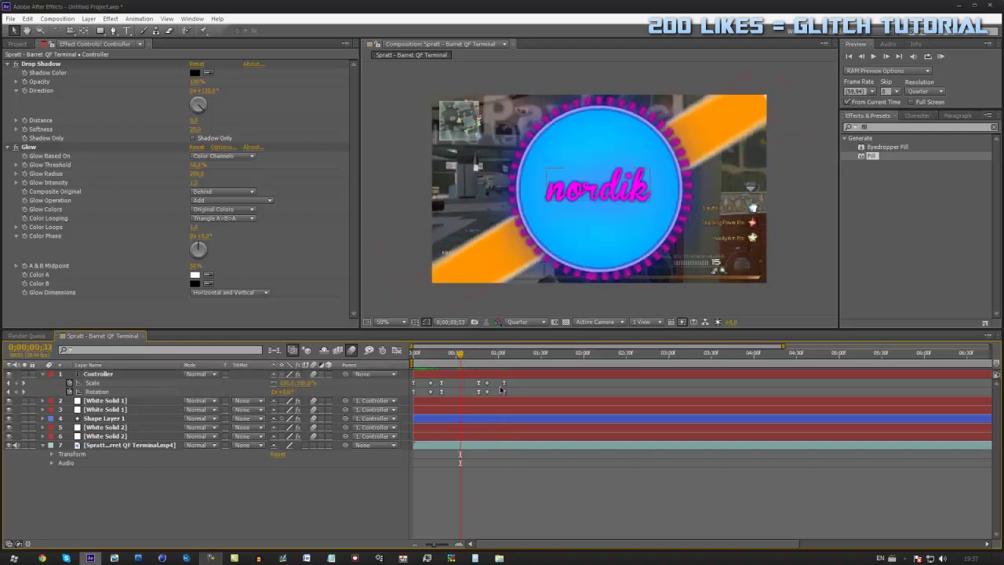
pyautogui.moveTo(475, 380); pyautogui.dragTo(514, 398)
pyautogui.click(500, 477)
pyautogui.moveTo(473, 382); pyautogui.dragTo(482, 397)
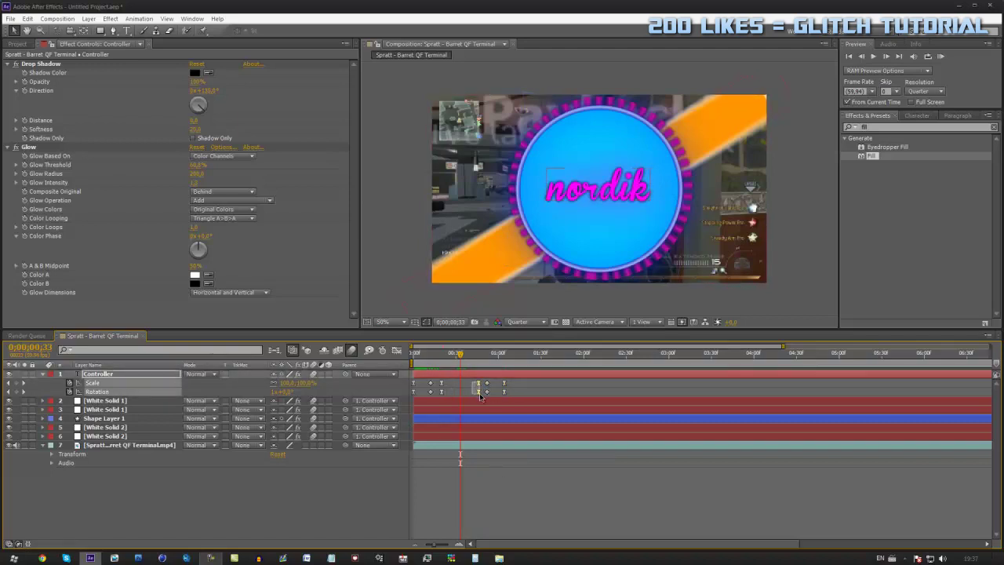
pyautogui.click(489, 498)
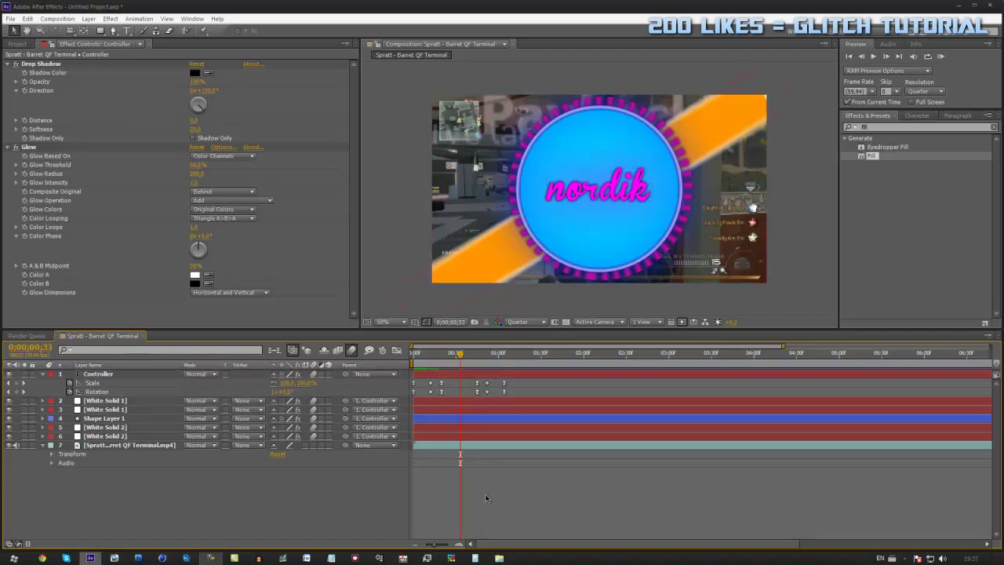
# Step: Preview the logo's entrance and exit from the start of the composition, and set the current time to 0;00;00;45
pyautogui.press('space')
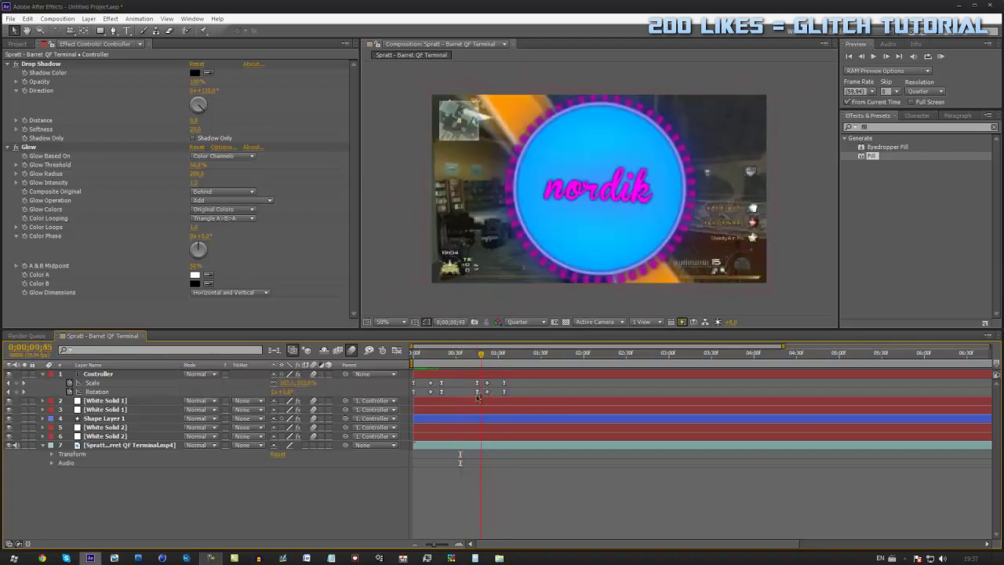
pyautogui.click(416, 429)
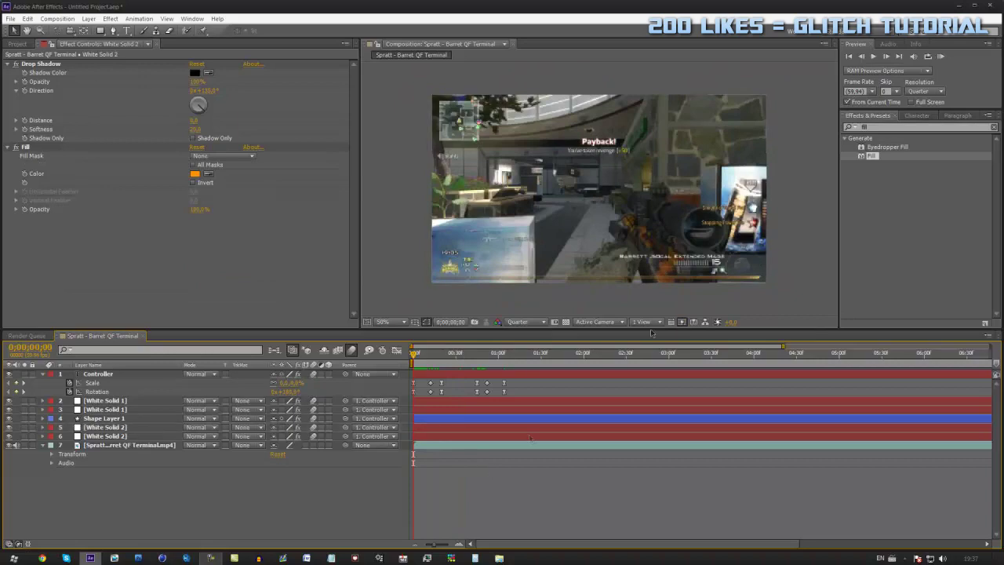
pyautogui.click(941, 57)
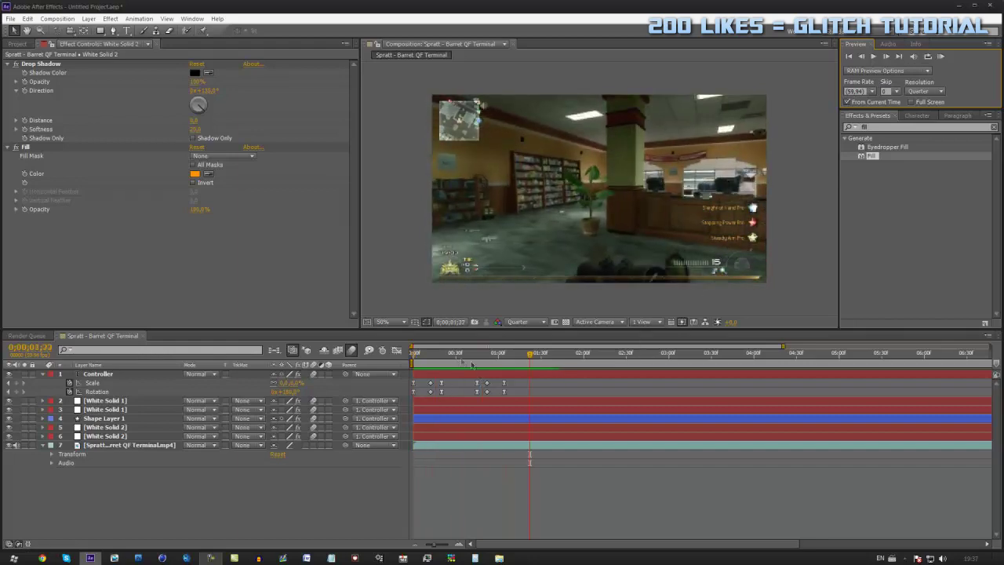
pyautogui.click(460, 356)
pyautogui.moveTo(460, 356); pyautogui.dragTo(477, 384)
# Step: Apply the Trapcode Shine effect to the Controller layer and set its Transfer Mode to Add
pyautogui.moveTo(884, 129); pyautogui.dragTo(710, 70)
pyautogui.write('shine')
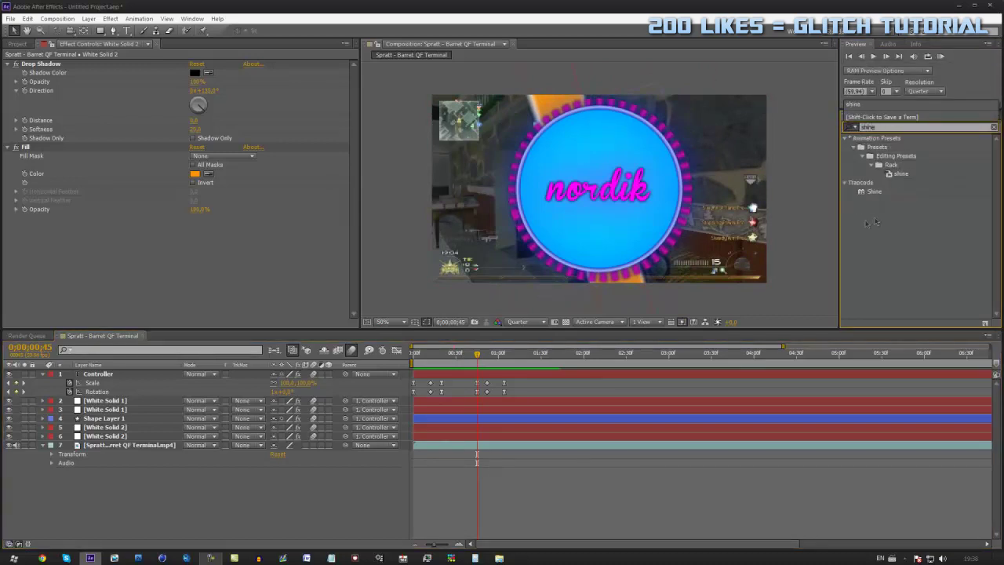
pyautogui.moveTo(875, 192); pyautogui.dragTo(464, 378)
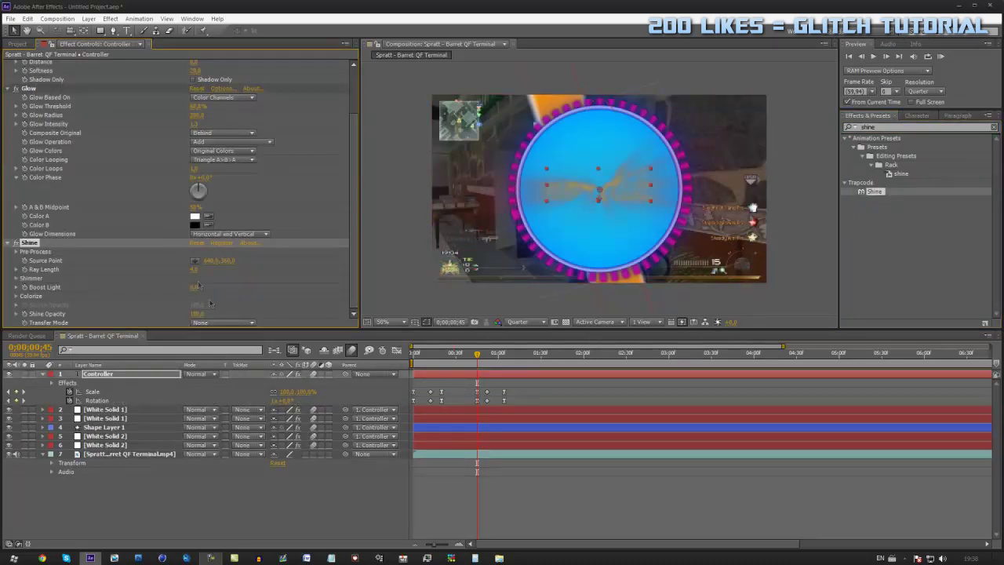
pyautogui.click(218, 323)
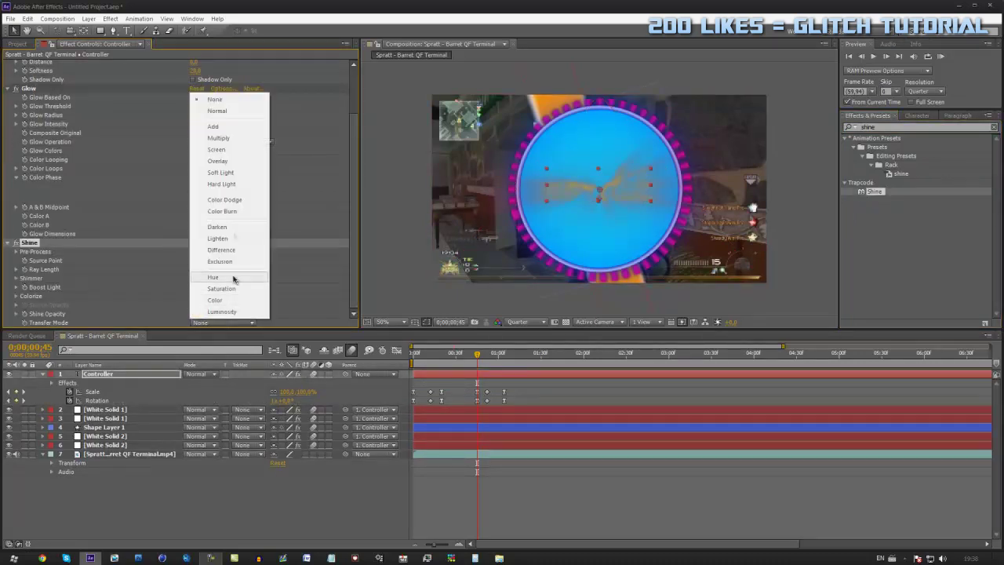
pyautogui.click(219, 128)
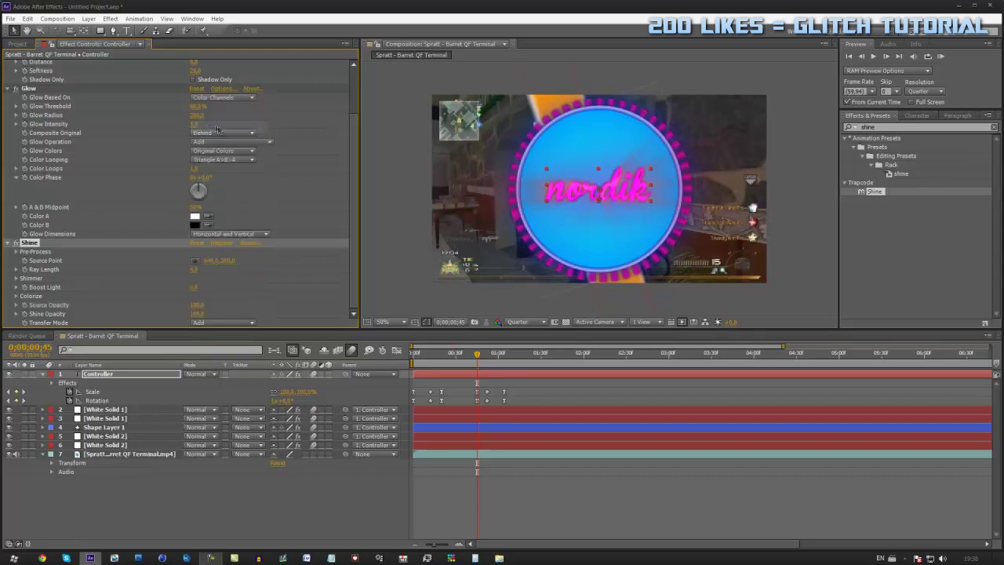
pyautogui.click(522, 494)
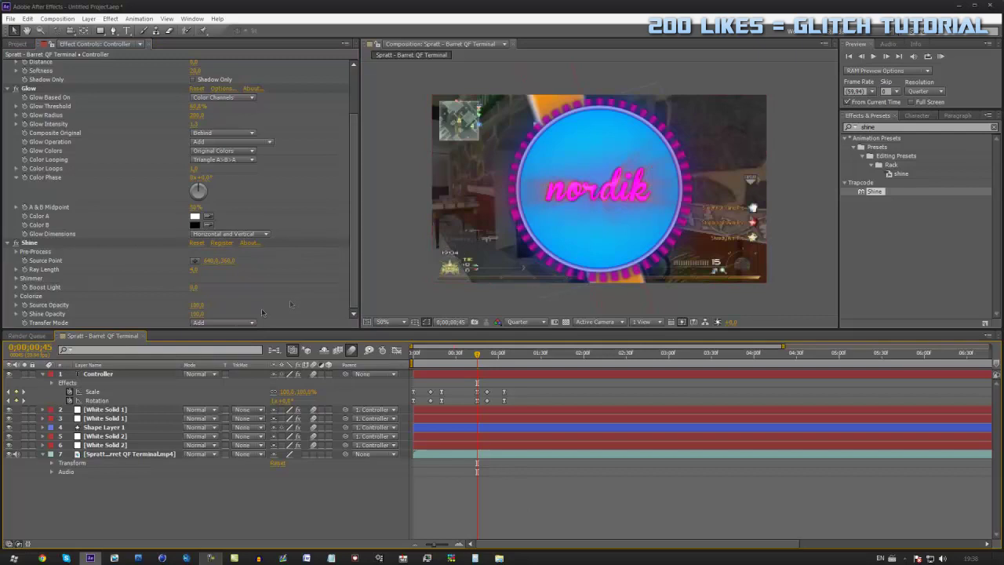
# Step: Try longer and shorter Ray Length values on the Shine effect, and delete it from the Controller layer
pyautogui.click(39, 244)
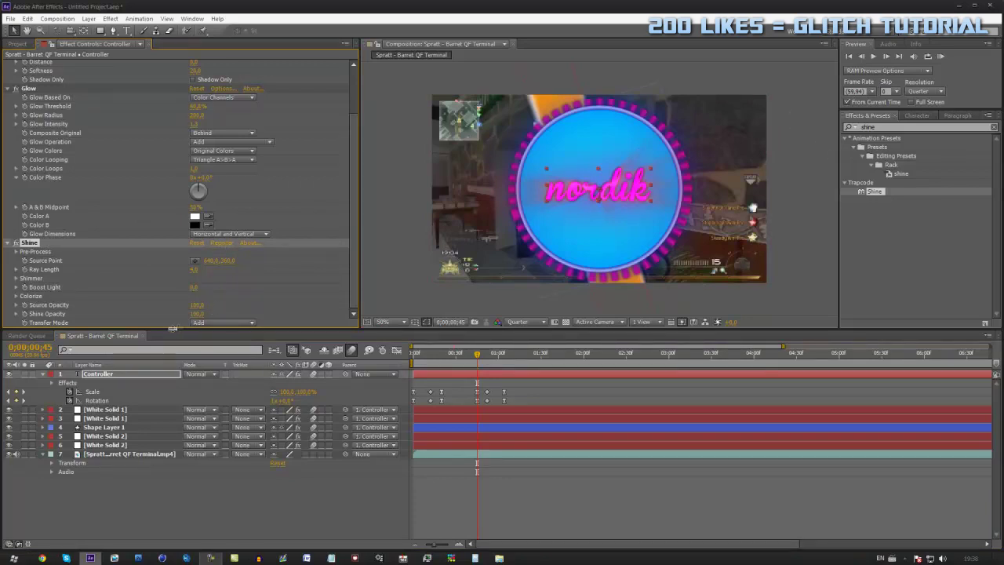
pyautogui.moveTo(194, 270); pyautogui.dragTo(265, 267)
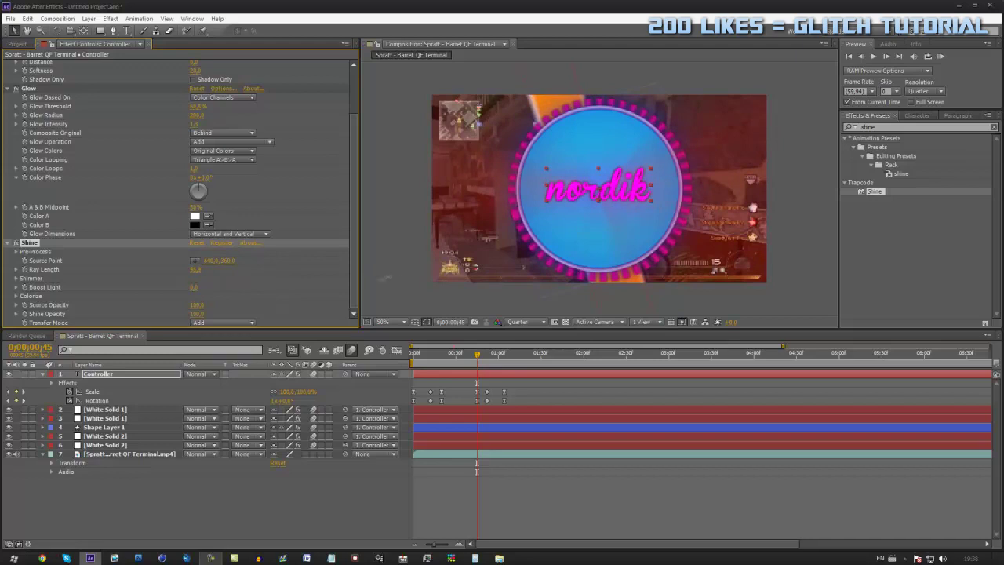
pyautogui.moveTo(286, 278); pyautogui.dragTo(209, 279)
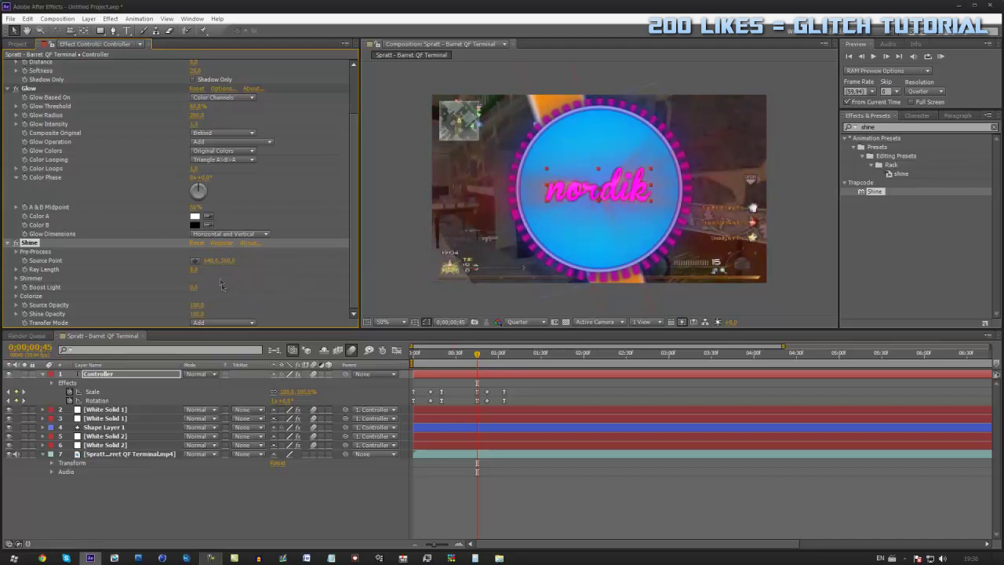
pyautogui.press('Delete')
pyautogui.moveTo(476, 355); pyautogui.dragTo(503, 362)
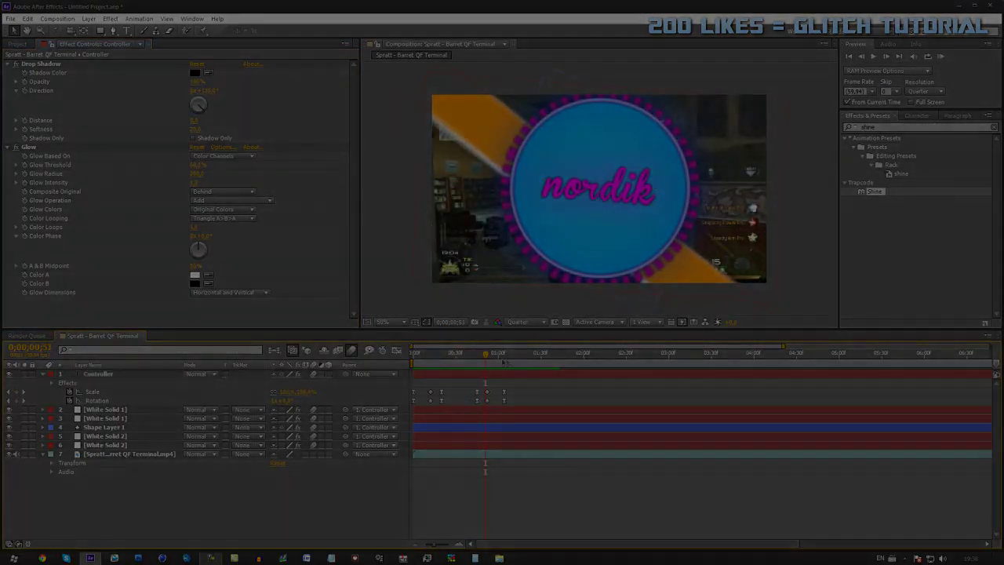